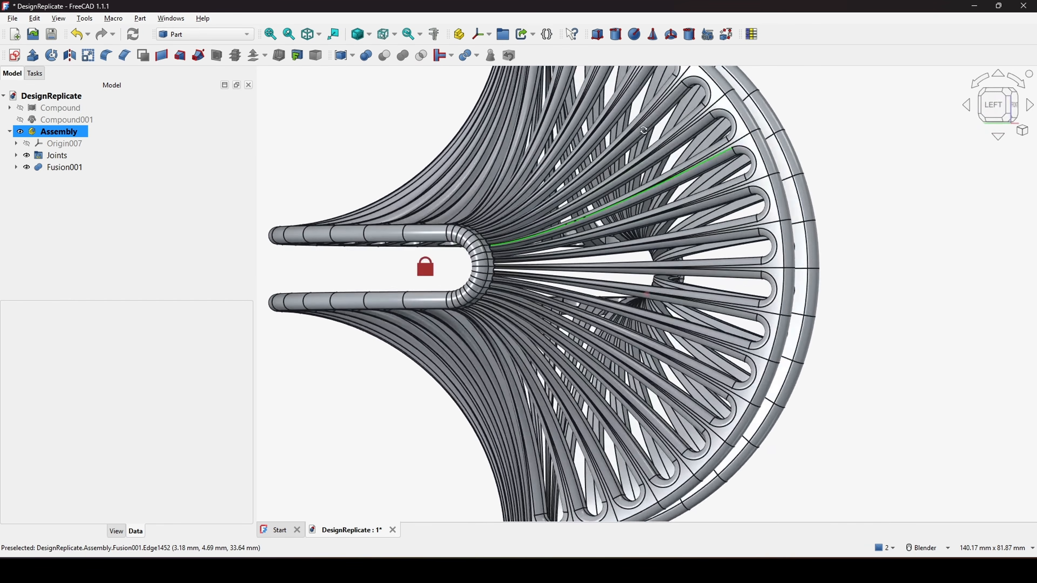
{"action": "middle_click_drag", "start_coordinate": [670, 176], "coordinate": [994, 152]}
{"action": "scroll", "coordinate": [701, 190], "scroll_direction": "down", "scroll_amount": 3}
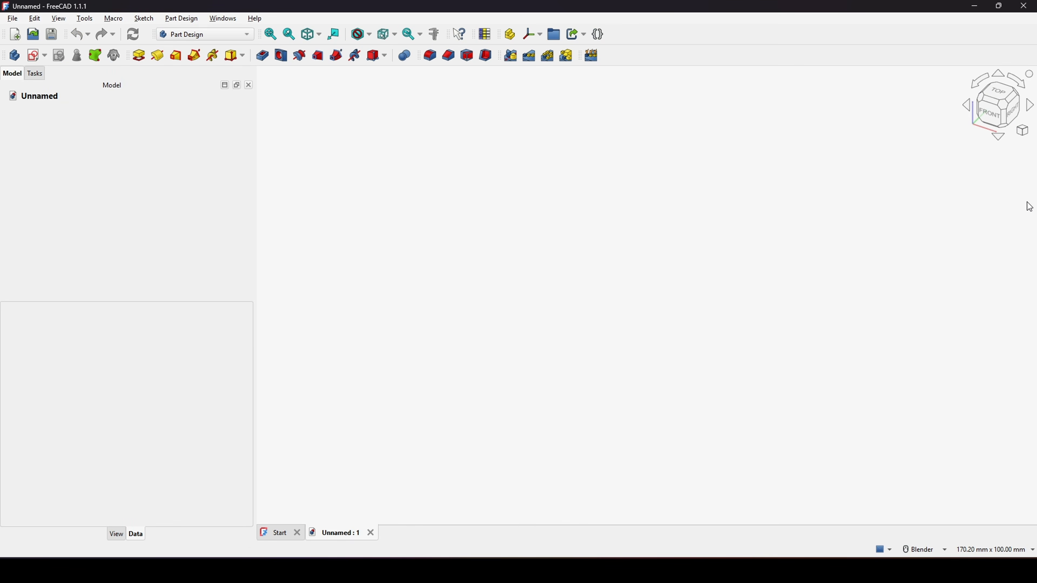
Step: Create a new body and start a sketch on the XZ plane
{"action": "left_click", "coordinate": [14, 55]}
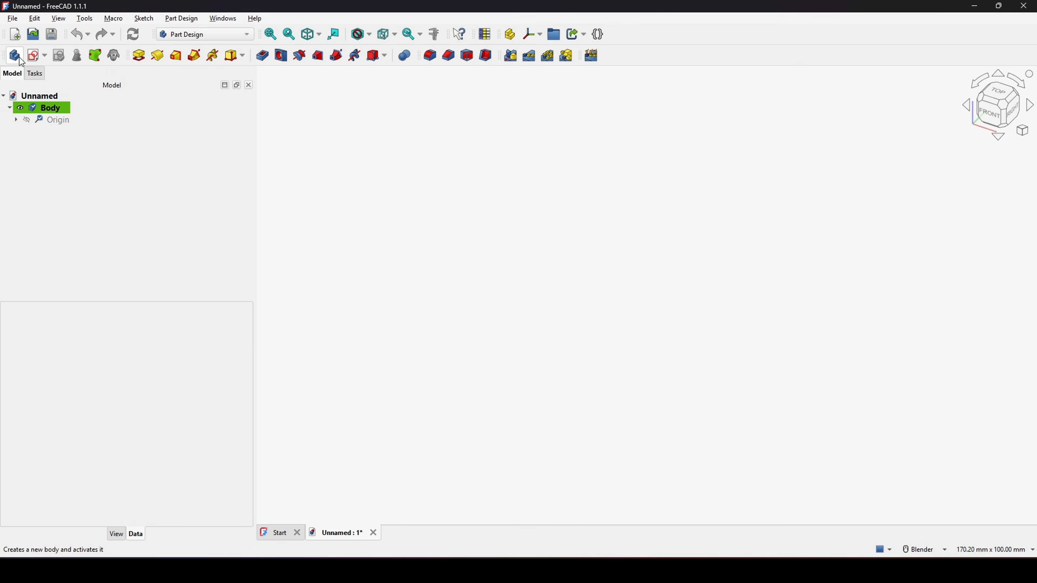
{"action": "left_click", "coordinate": [34, 55]}
{"action": "middle_click_drag", "start_coordinate": [697, 345], "coordinate": [668, 302]}
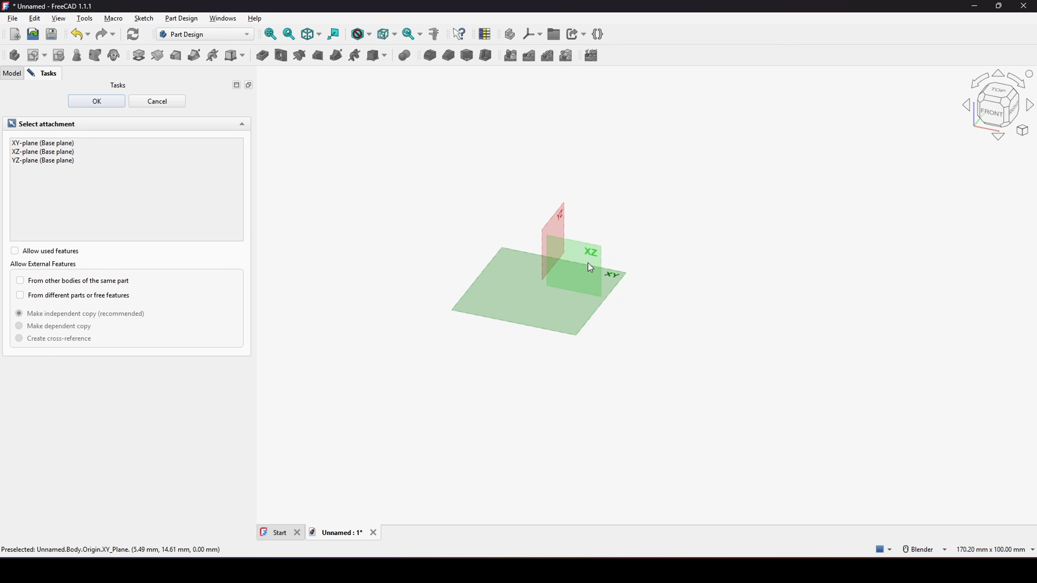
{"action": "mouse_move", "coordinate": [591, 268]}
{"action": "middle_mouse_down"}
{"action": "mouse_move", "coordinate": [673, 219]}
{"action": "mouse_move", "coordinate": [590, 246]}
{"action": "middle_mouse_up"}
{"action": "left_click", "coordinate": [590, 247]}
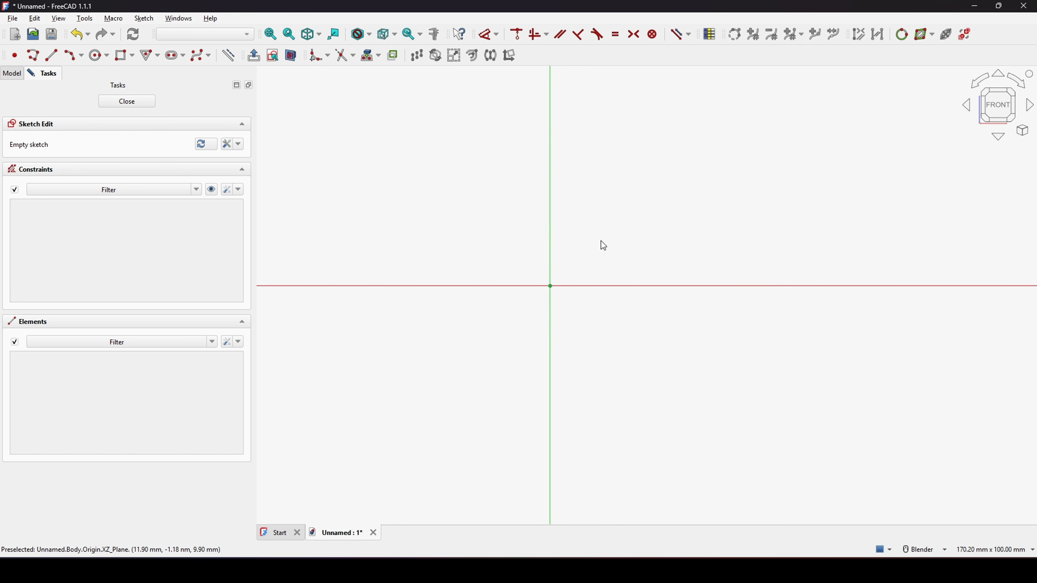
Step: Sketch a rectangle from the origin, about 47 mm wide by 41 mm tall
{"action": "left_click", "coordinate": [123, 55]}
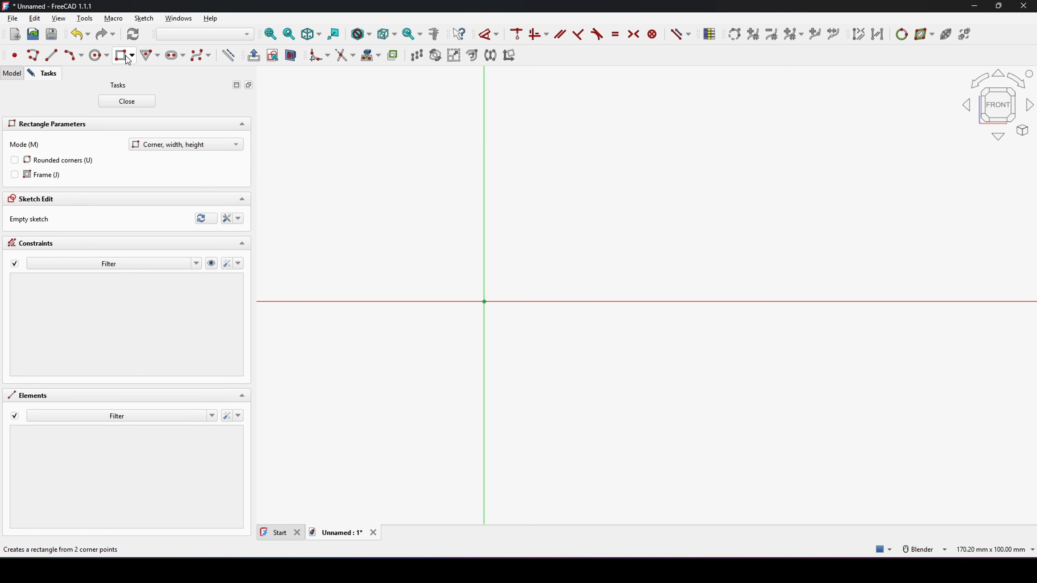
{"action": "left_click", "coordinate": [484, 302]}
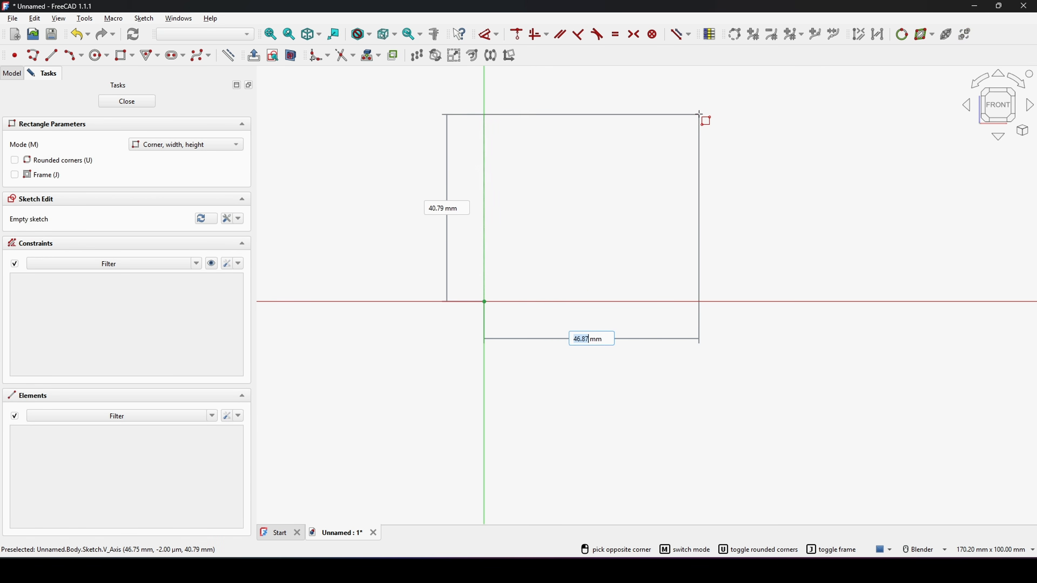
{"action": "left_click", "coordinate": [699, 114]}
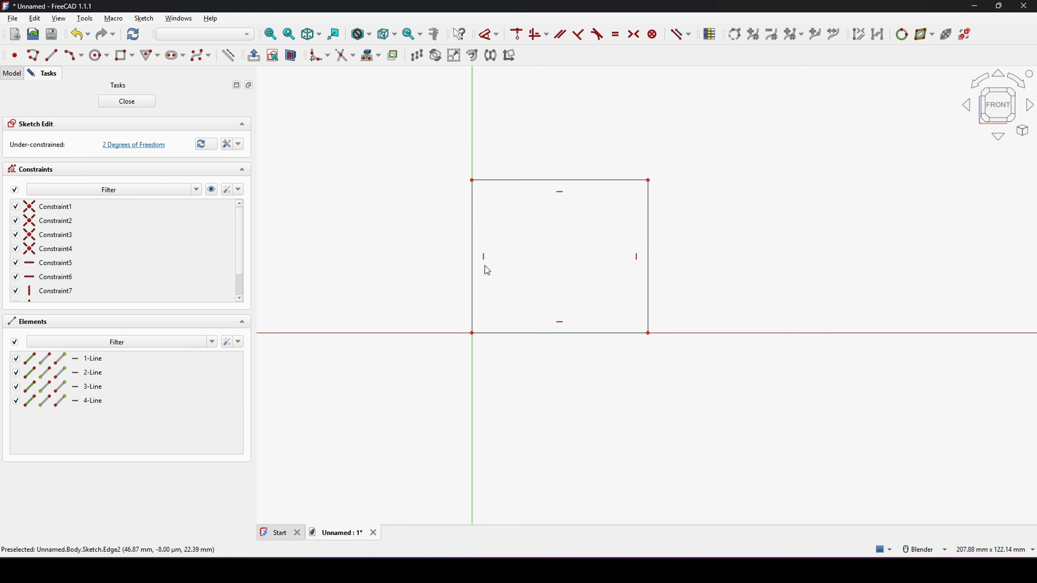
Step: Constrain the rectangle's left and bottom edges to be equal
{"action": "left_click", "coordinate": [473, 268]}
{"action": "left_click", "coordinate": [535, 333]}
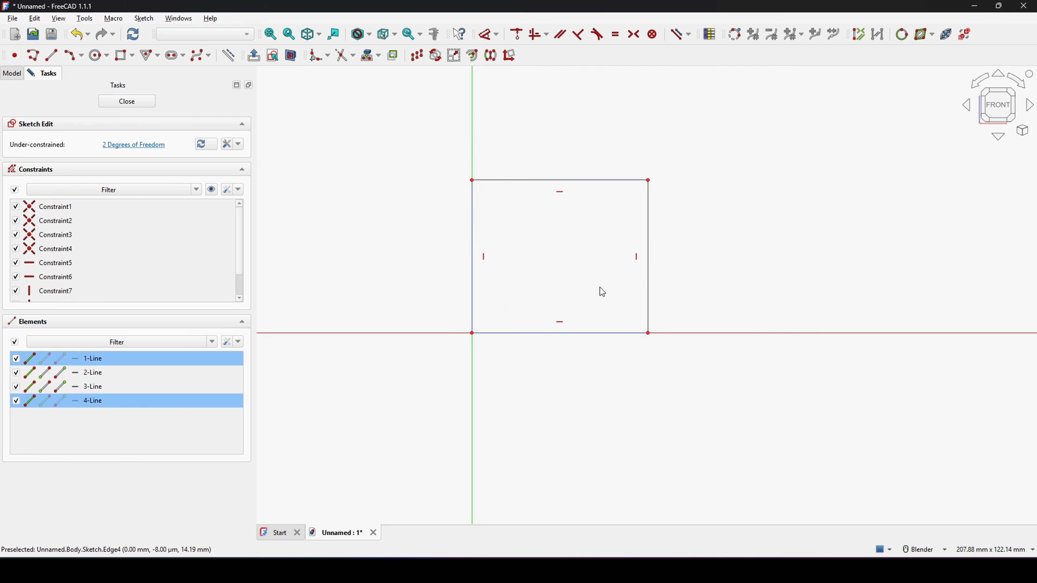
{"action": "key", "text": "e"}
Step: Select all four rectangle edges and convert them to construction geometry
{"action": "scroll", "coordinate": [591, 284], "scroll_direction": "down", "scroll_amount": 2}
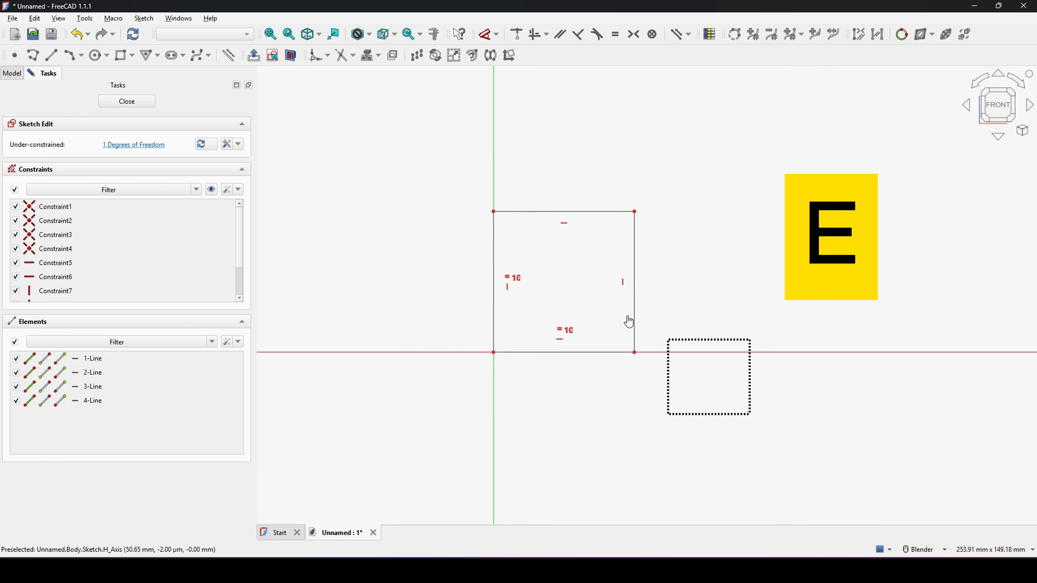
{"action": "left_click_drag", "start_coordinate": [629, 321], "coordinate": [389, 160]}
{"action": "key", "text": "g"}
{"action": "key", "text": "n"}
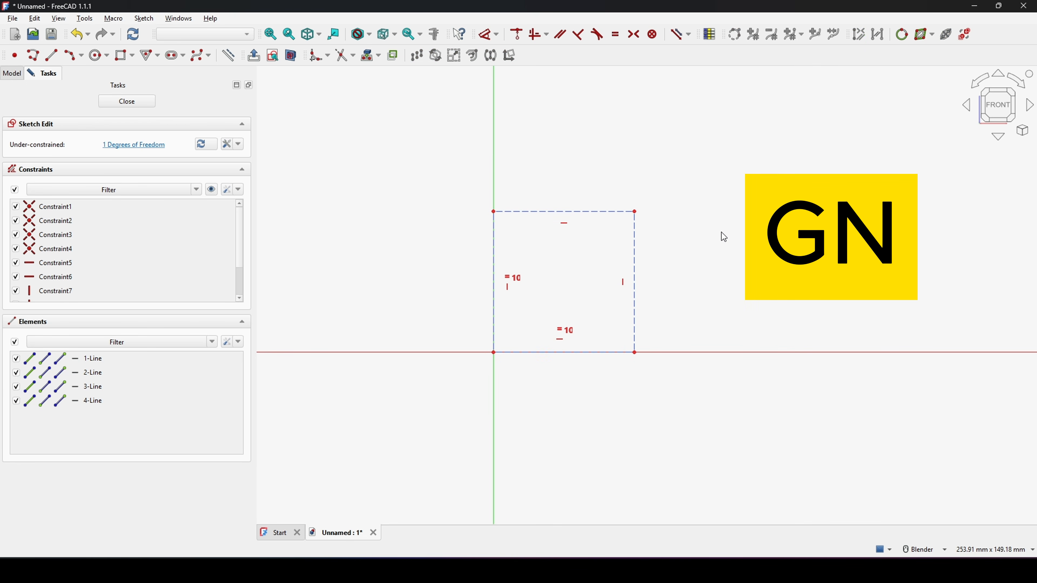
Step: Dimension the square's left edge to 50 mm
{"action": "scroll", "coordinate": [679, 247], "scroll_direction": "up", "scroll_amount": 3}
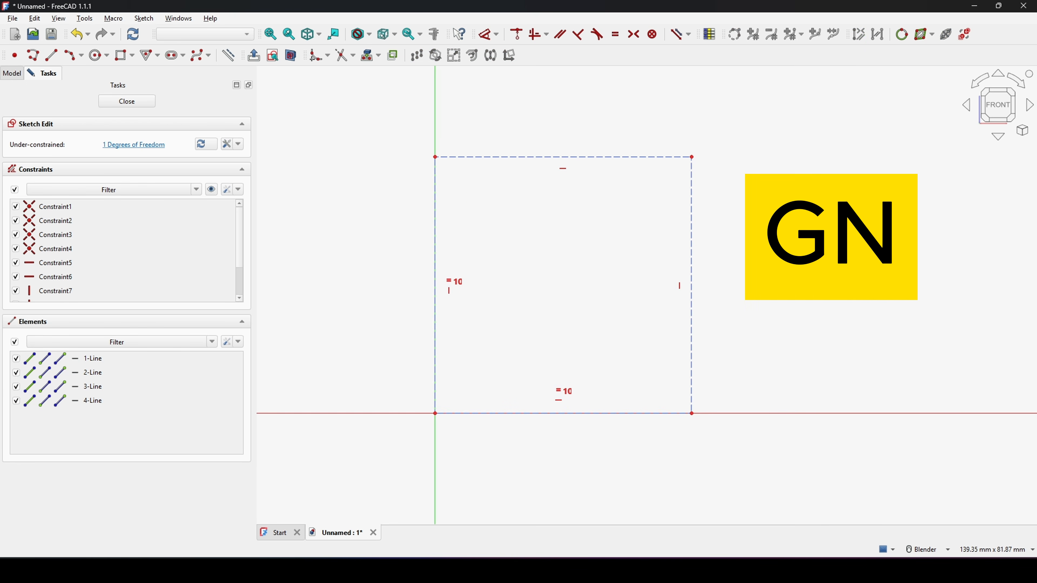
{"action": "middle_click_drag", "start_coordinate": [679, 247], "coordinate": [674, 250], "text": "shift"}
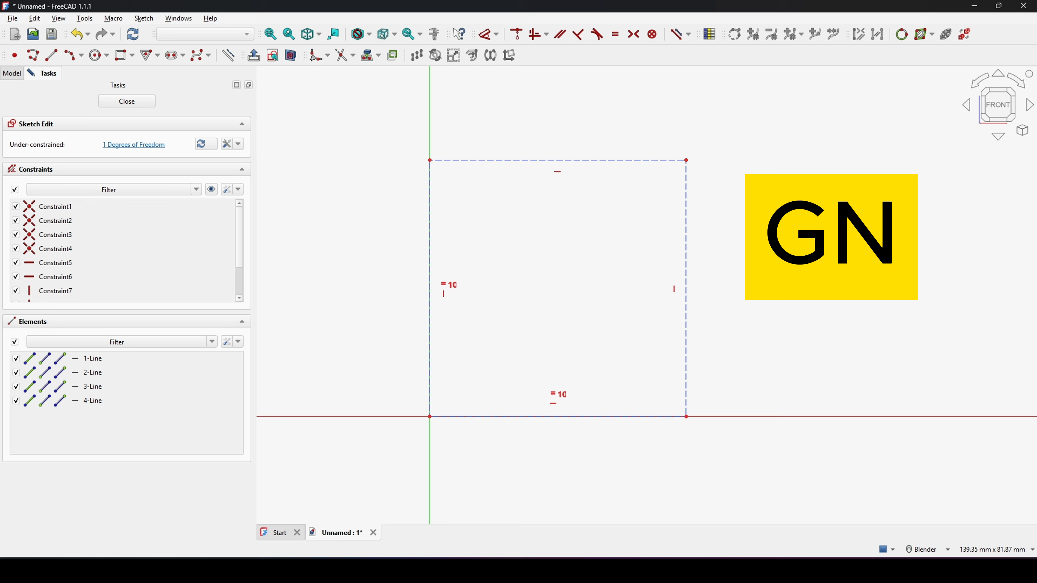
{"action": "left_click", "coordinate": [428, 328]}
{"action": "key", "text": "d"}
{"action": "left_click", "coordinate": [353, 309]}
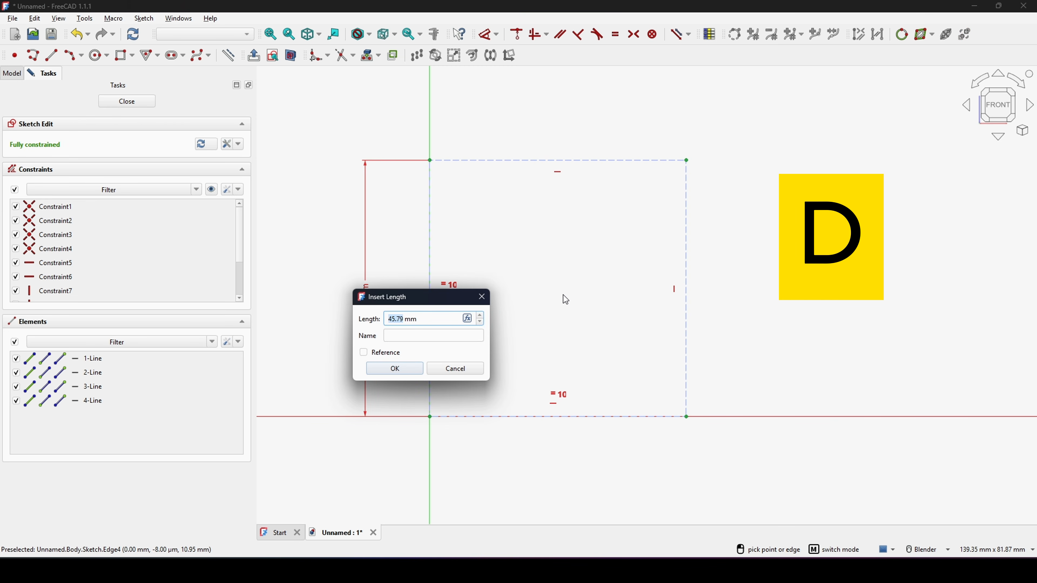
{"action": "type", "text": "50"}
{"action": "key", "text": "Return"}
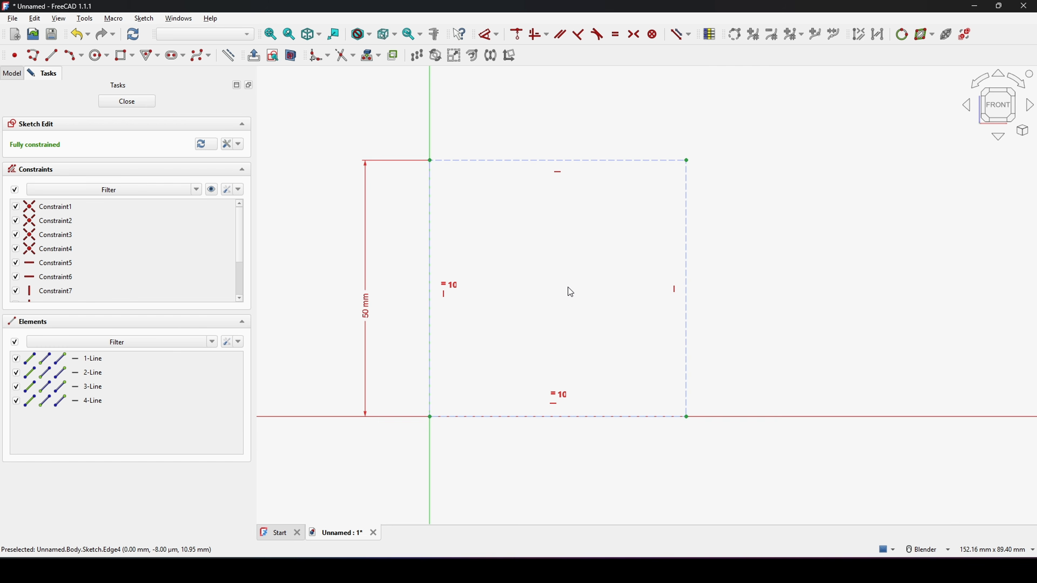
Step: Draw an arc slot centred on the square's top-right corner, radius about 41 mm, sweeping inside the square
{"action": "scroll", "coordinate": [568, 287], "scroll_direction": "down", "scroll_amount": 3}
{"action": "middle_click_drag", "start_coordinate": [792, 251], "coordinate": [783, 248], "text": "shift"}
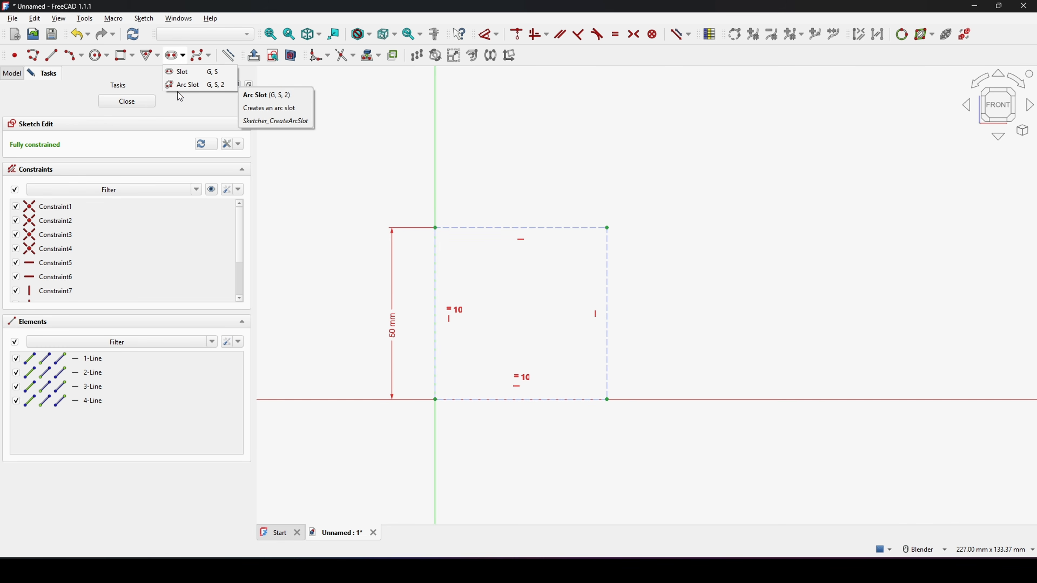
{"action": "left_click", "coordinate": [193, 84]}
{"action": "scroll", "coordinate": [543, 273], "scroll_direction": "up", "scroll_amount": 2}
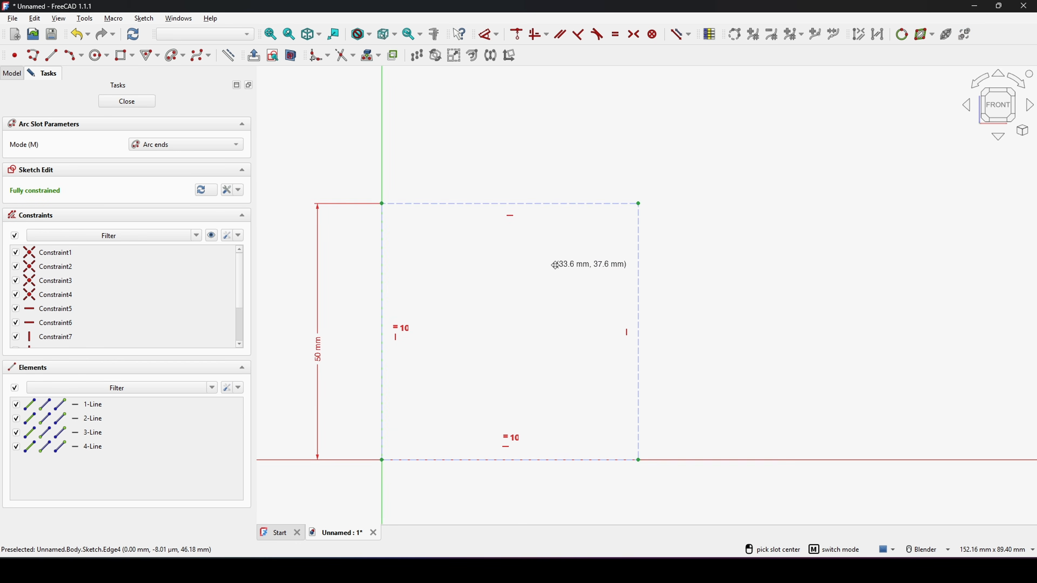
{"action": "left_click", "coordinate": [655, 186]}
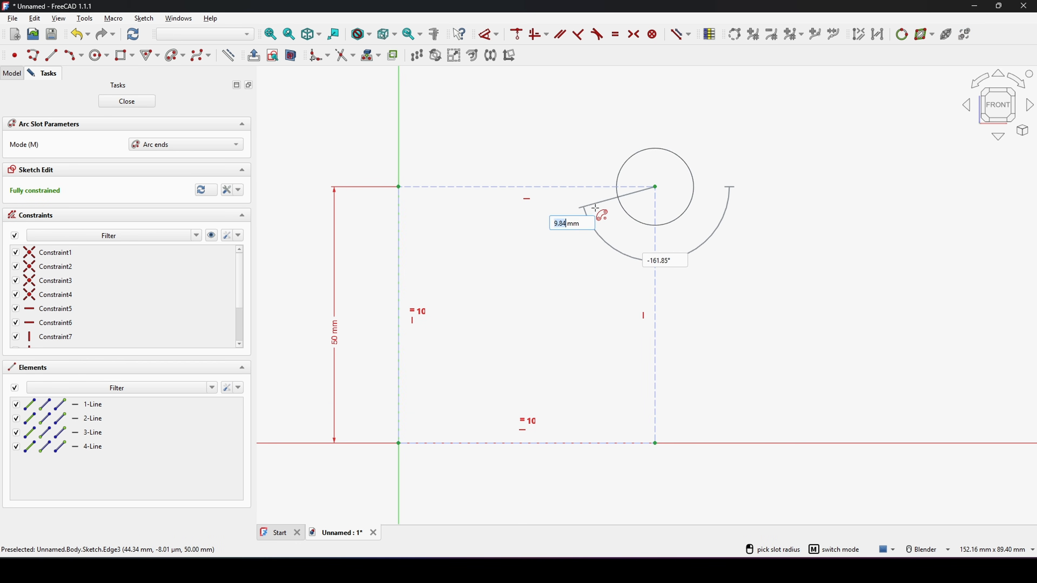
{"action": "left_click", "coordinate": [469, 272]}
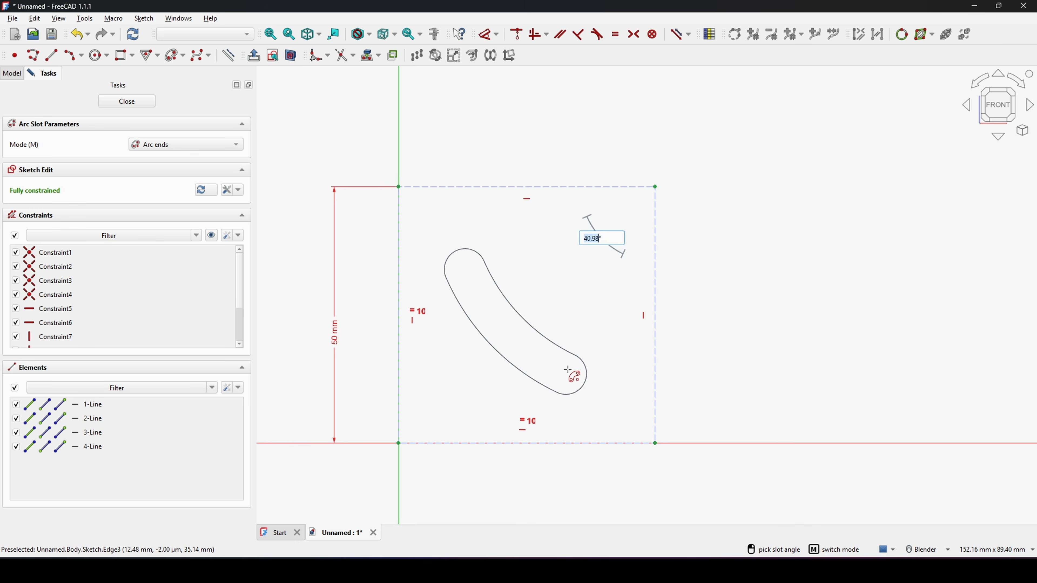
{"action": "left_click", "coordinate": [572, 369]}
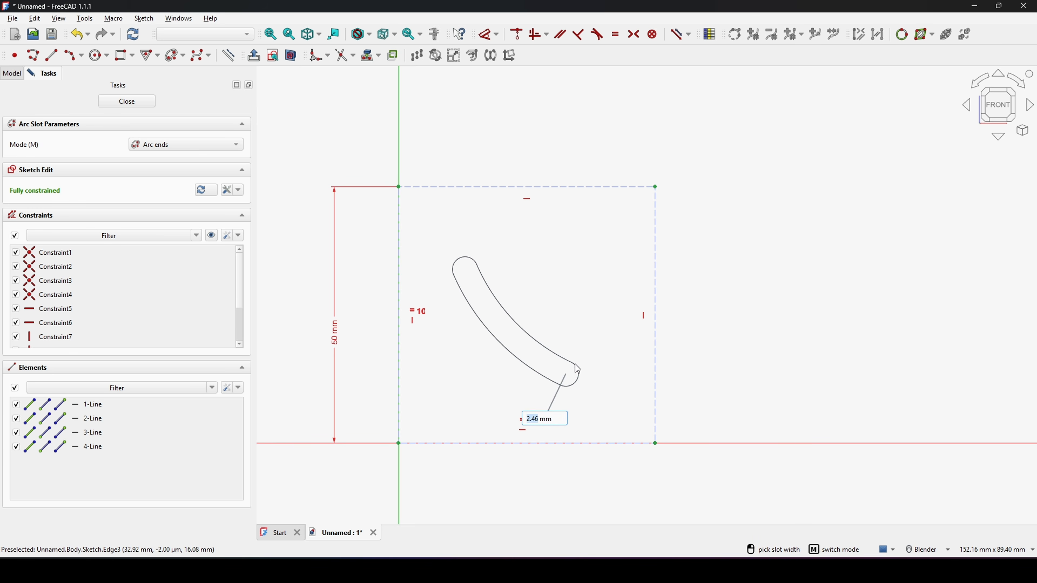
{"action": "left_click", "coordinate": [599, 330]}
Step: Set the radius of the slot's upper end arc to 1.5 mm
{"action": "scroll", "coordinate": [496, 309], "scroll_direction": "up", "scroll_amount": 1}
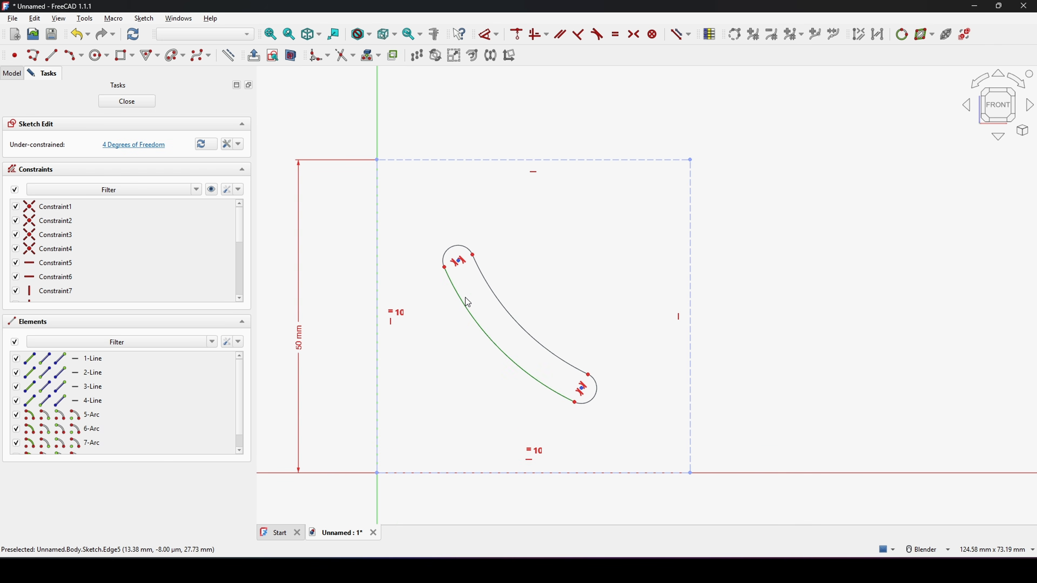
{"action": "left_click", "coordinate": [458, 250]}
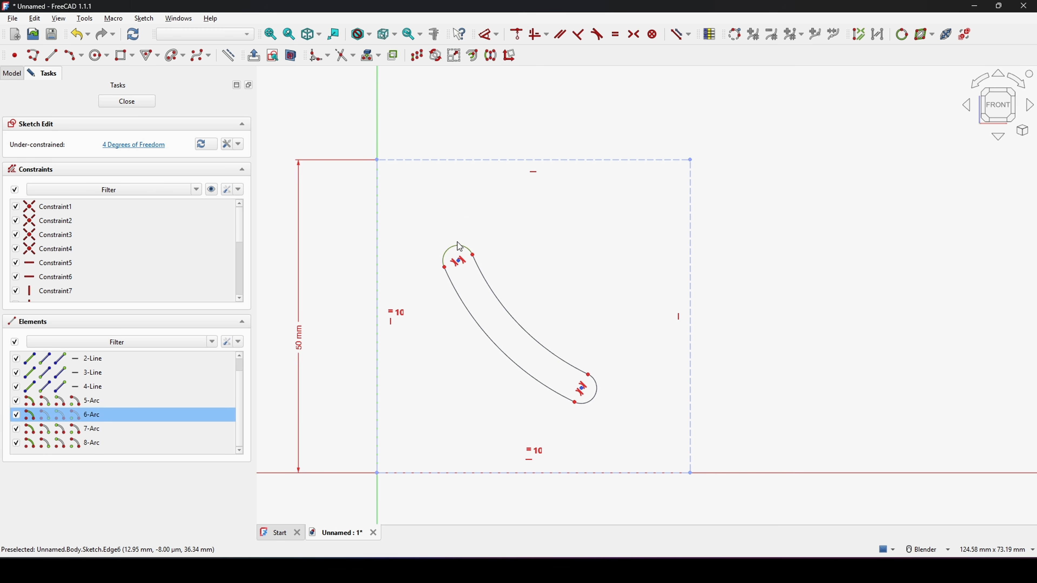
{"action": "key", "text": "d"}
{"action": "left_click", "coordinate": [512, 102]}
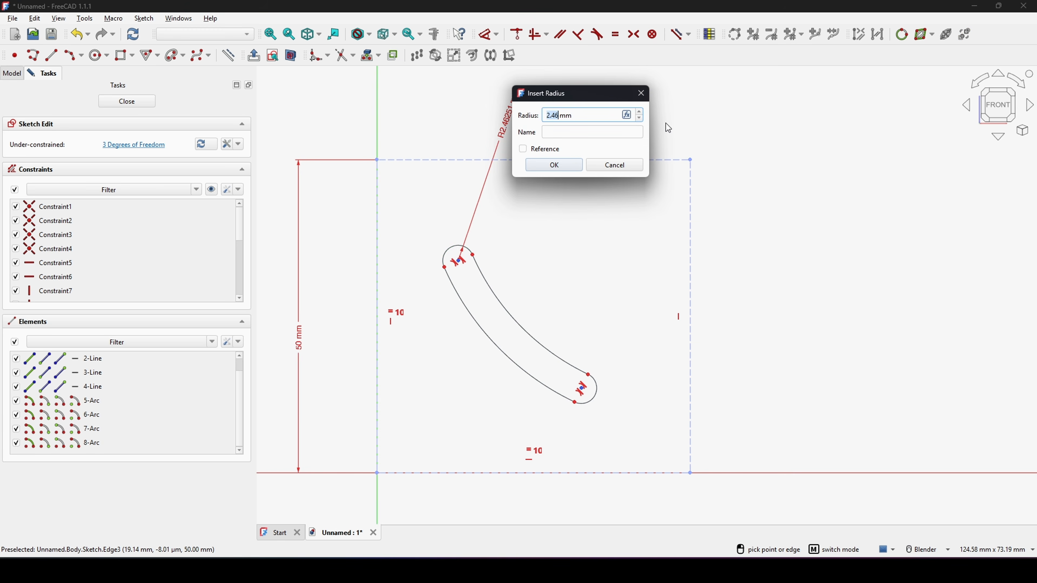
{"action": "type", "text": "1.5"}
{"action": "key", "text": "Return"}
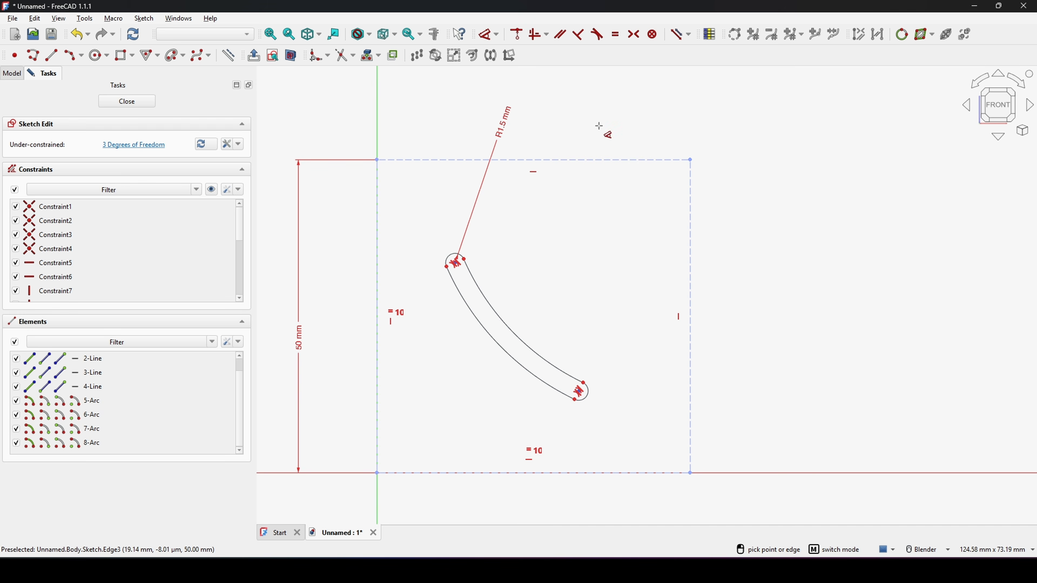
Step: Make the slot's upper end arc tangent to the square's top edge
{"action": "scroll", "coordinate": [469, 286], "scroll_direction": "up", "scroll_amount": 2}
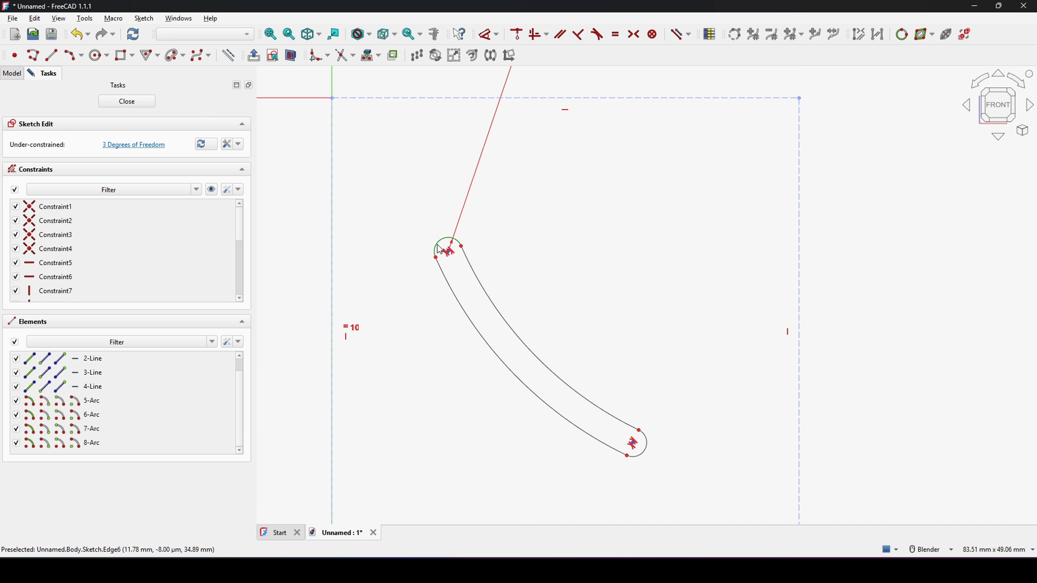
{"action": "scroll", "coordinate": [446, 245], "scroll_direction": "down", "scroll_amount": 2}
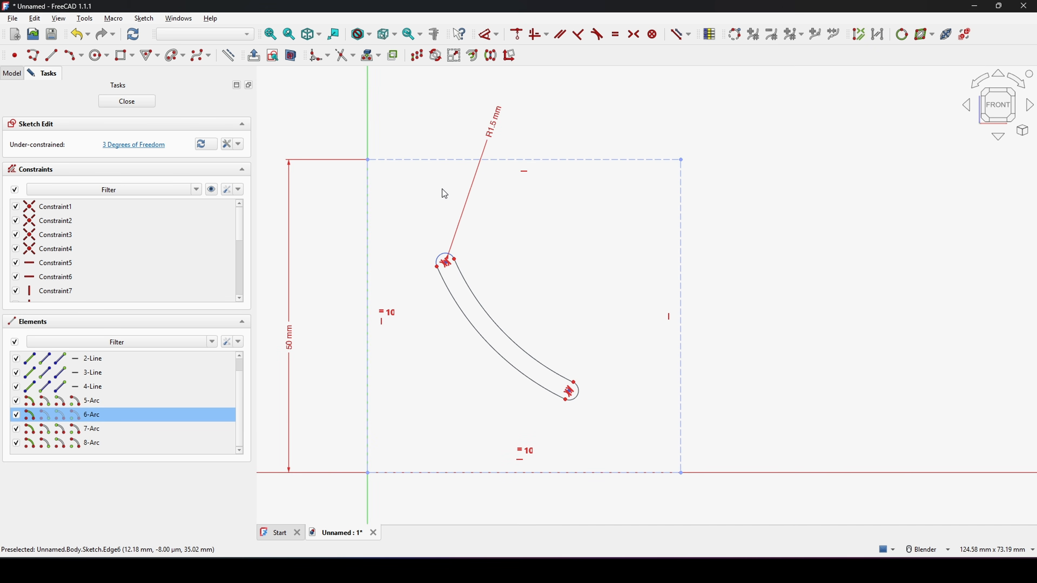
{"action": "left_click", "coordinate": [441, 165]}
{"action": "key", "text": "t"}
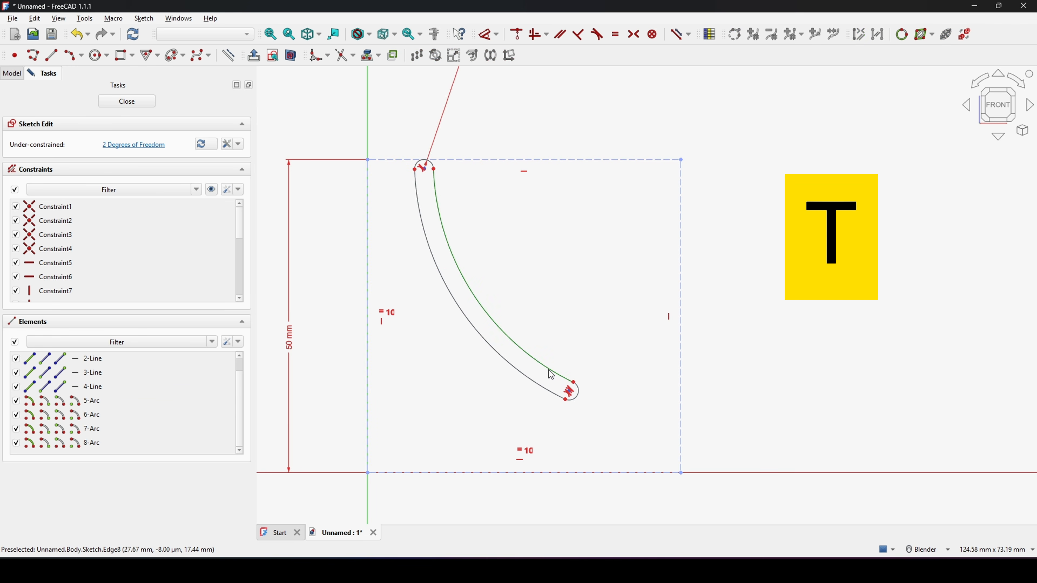
Step: Make the slot's lower end arc tangent to the square's right edge
{"action": "scroll", "coordinate": [588, 420], "scroll_direction": "up", "scroll_amount": 1}
{"action": "left_click", "coordinate": [578, 390]}
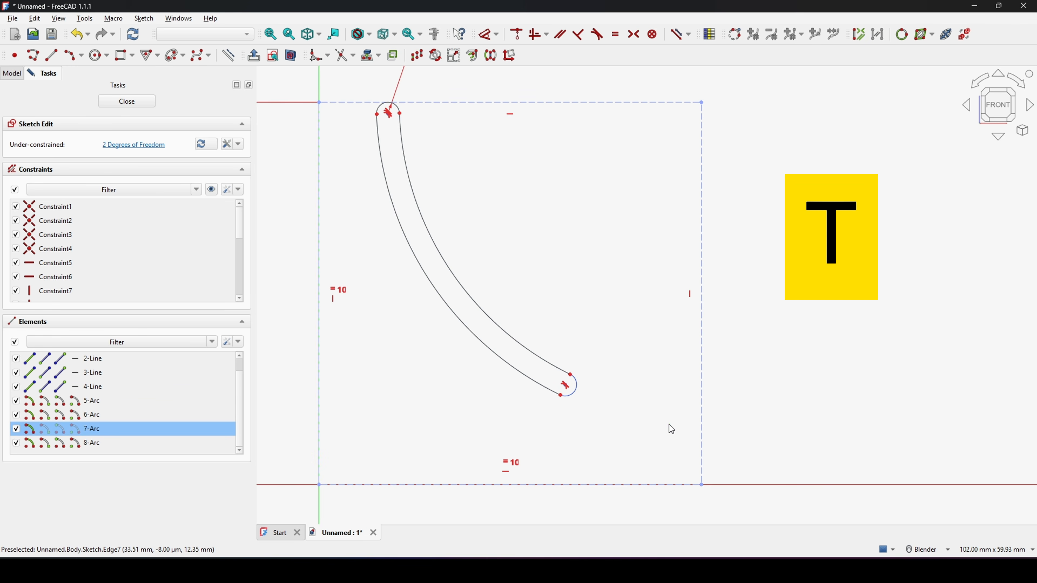
{"action": "left_click", "coordinate": [701, 428]}
{"action": "key", "text": "t"}
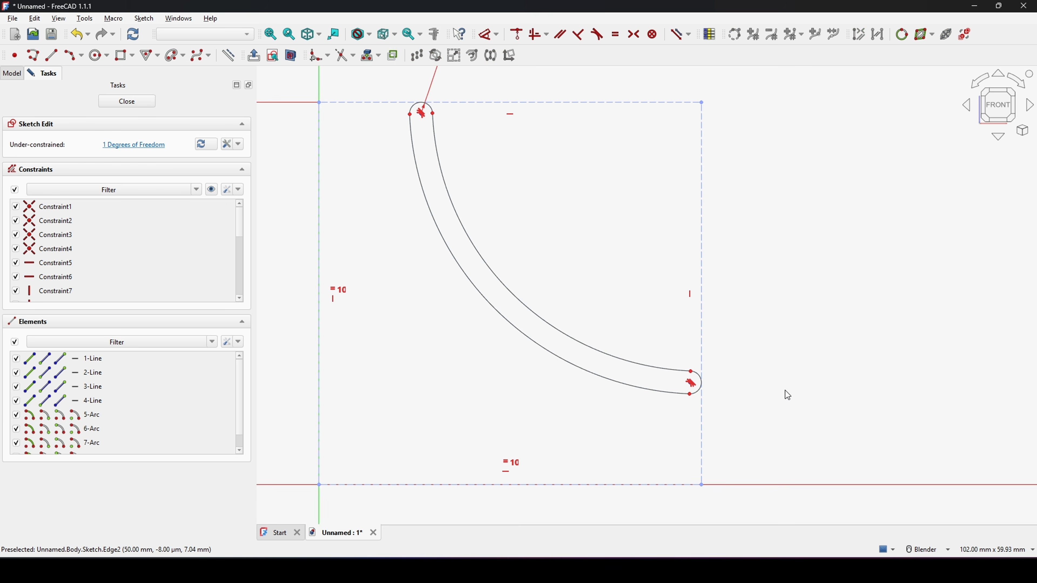
Step: Draw a small three-point arc where the slot's lower end meets the square's right edge
{"action": "scroll", "coordinate": [792, 372], "scroll_direction": "down", "scroll_amount": 2}
{"action": "middle_click_drag", "start_coordinate": [801, 356], "coordinate": [744, 360], "text": "shift"}
{"action": "middle_click_drag", "start_coordinate": [778, 329], "coordinate": [757, 290], "text": "shift"}
{"action": "scroll", "coordinate": [697, 355], "scroll_direction": "up", "scroll_amount": 1}
{"action": "scroll", "coordinate": [637, 351], "scroll_direction": "up", "scroll_amount": 3}
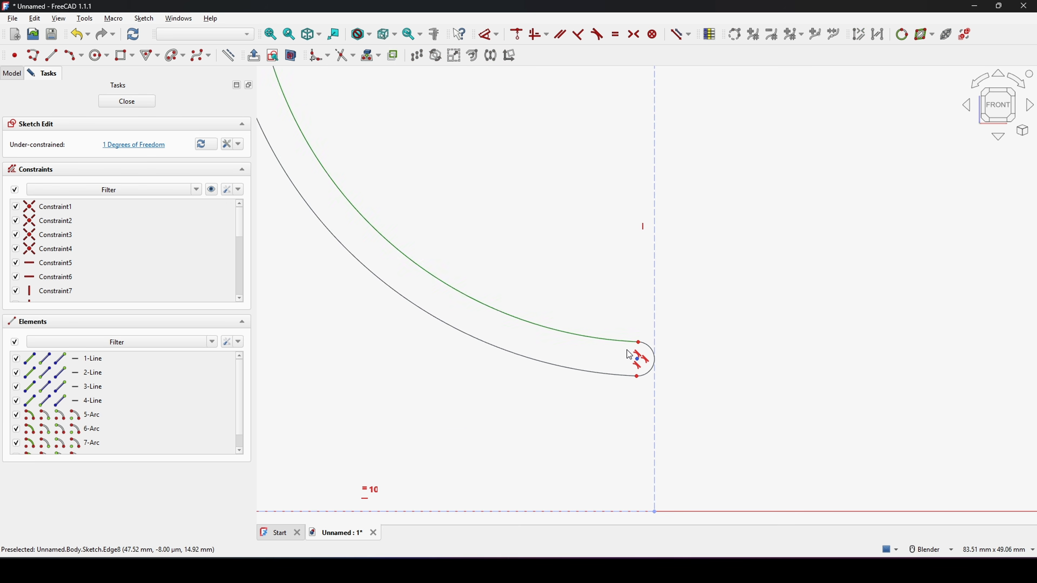
{"action": "left_click_drag", "start_coordinate": [640, 347], "coordinate": [625, 361]}
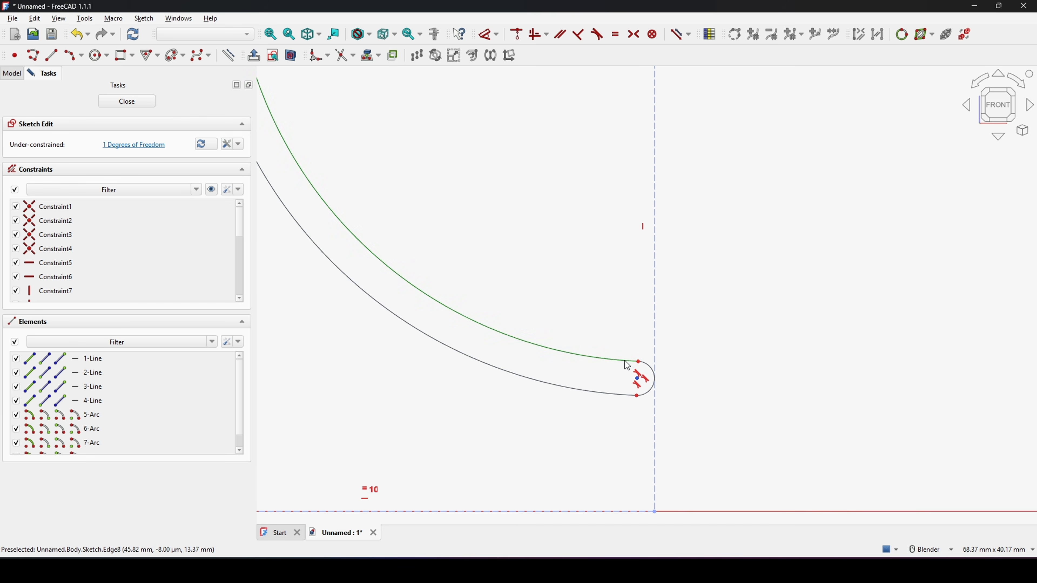
{"action": "scroll", "coordinate": [714, 342], "scroll_direction": "up", "scroll_amount": 1}
{"action": "middle_click_drag", "start_coordinate": [673, 338], "coordinate": [679, 302], "text": "shift"}
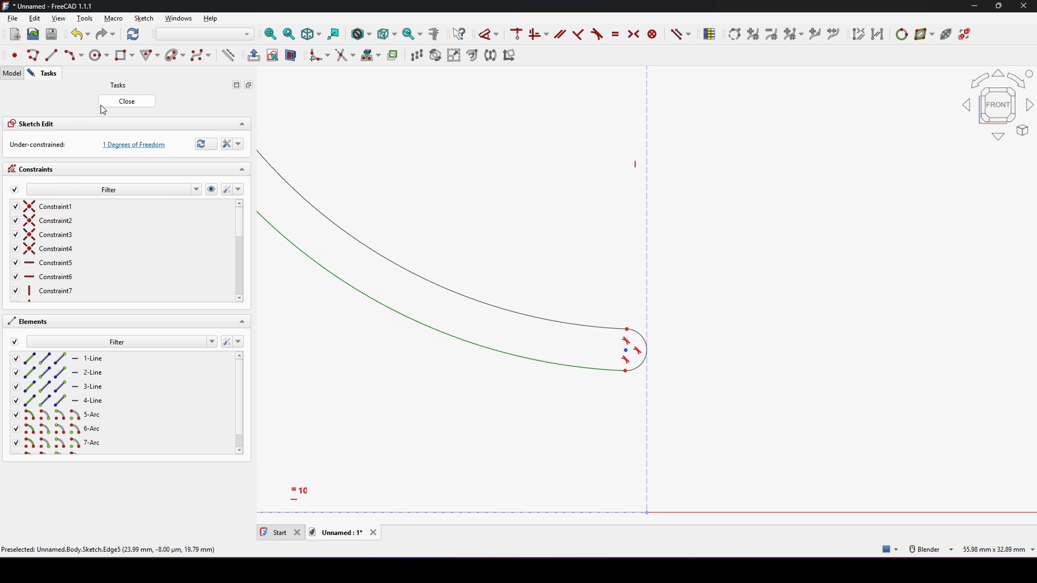
{"action": "left_click", "coordinate": [75, 60]}
{"action": "scroll", "coordinate": [649, 345], "scroll_direction": "up", "scroll_amount": 3}
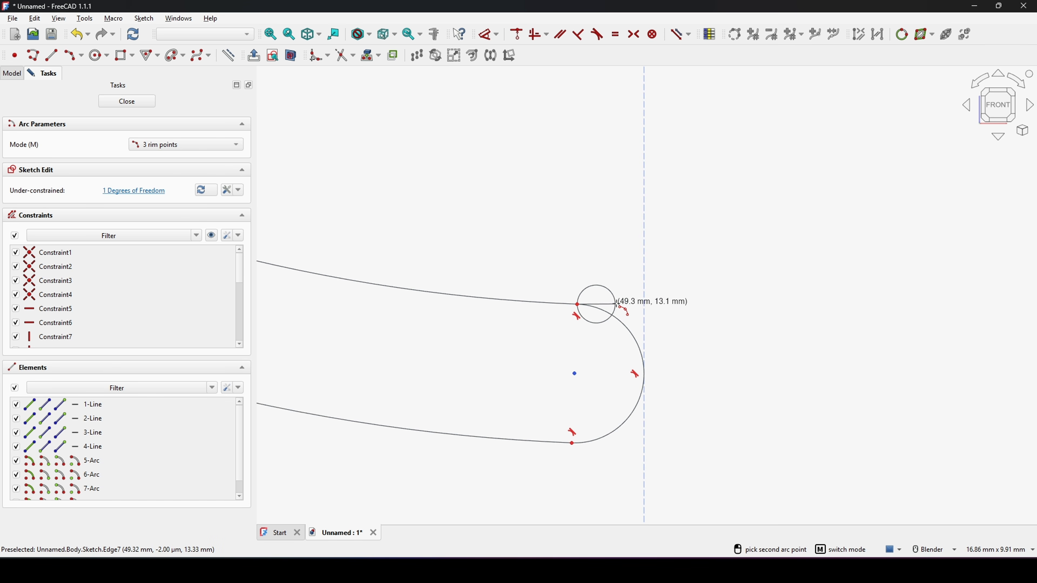
{"action": "left_click", "coordinate": [645, 309]}
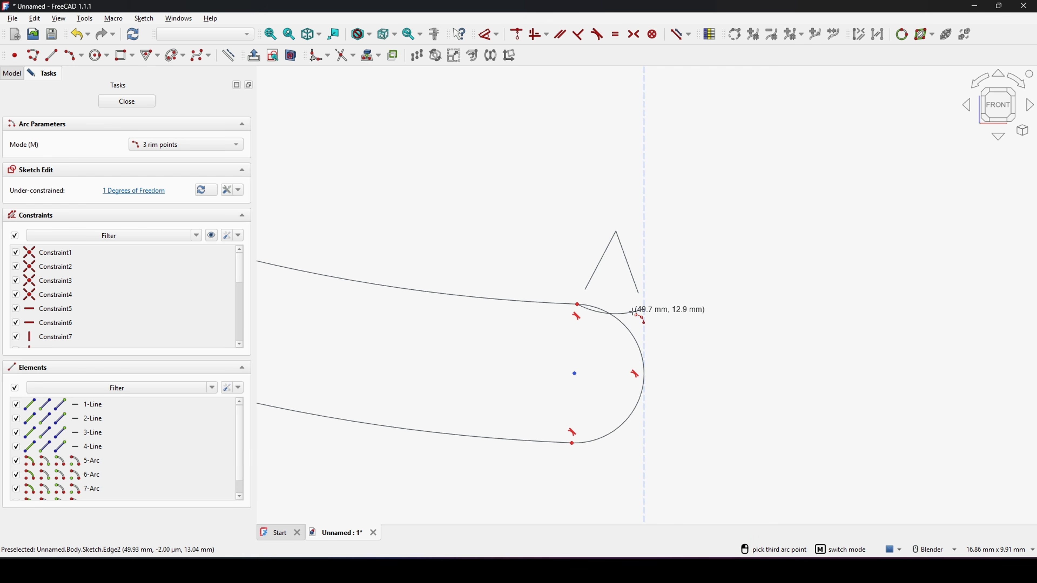
{"action": "left_click", "coordinate": [632, 313]}
{"action": "key", "text": "Escape"}
Step: Make the small arc tangent to the slot's upper edge line and perpendicular to the square's right edge
{"action": "scroll", "coordinate": [585, 349], "scroll_direction": "up", "scroll_amount": 3}
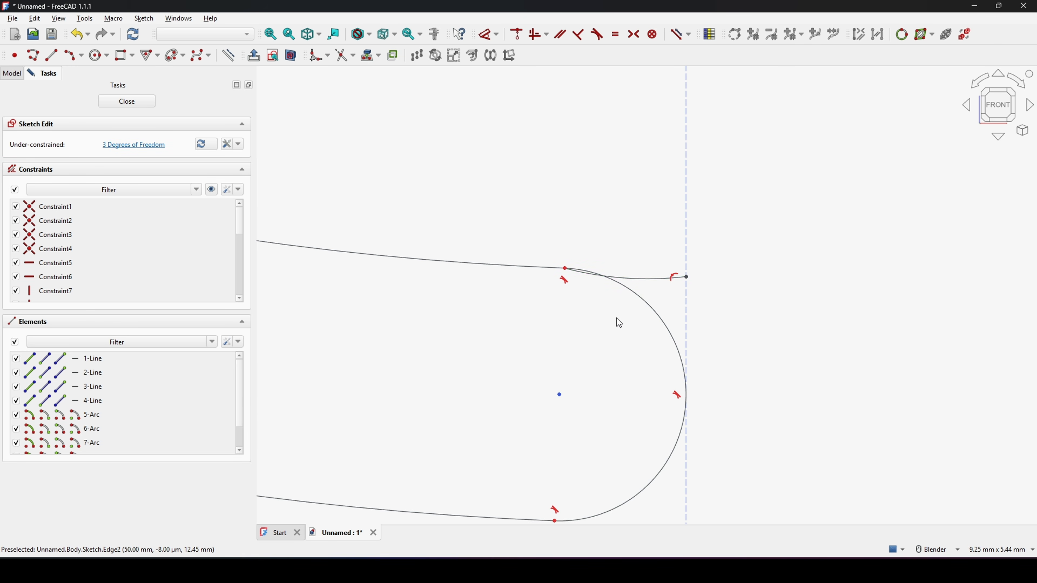
{"action": "left_click", "coordinate": [644, 281]}
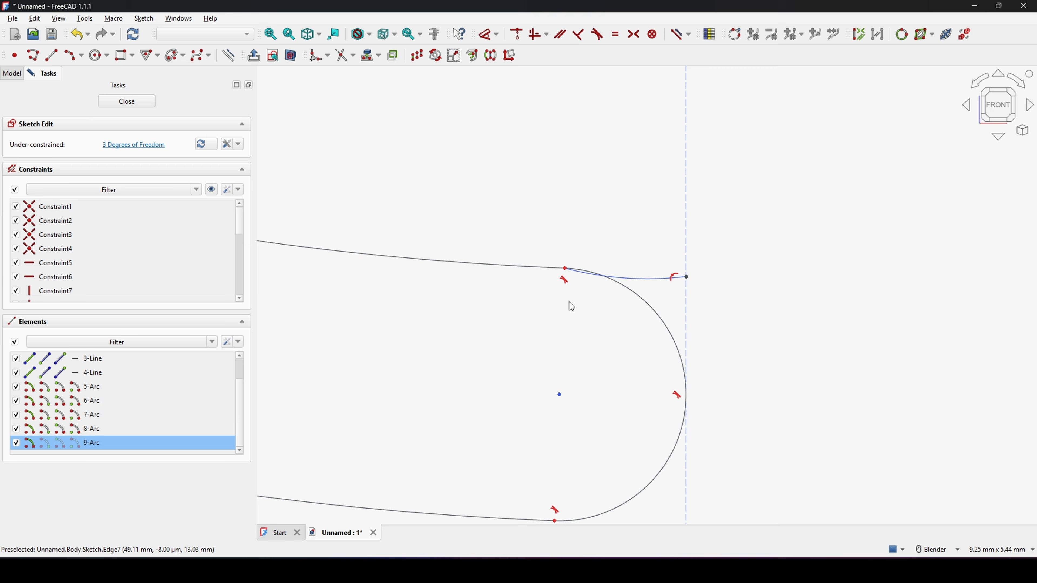
{"action": "left_click", "coordinate": [514, 268]}
{"action": "key", "text": "t"}
{"action": "left_click", "coordinate": [505, 307]}
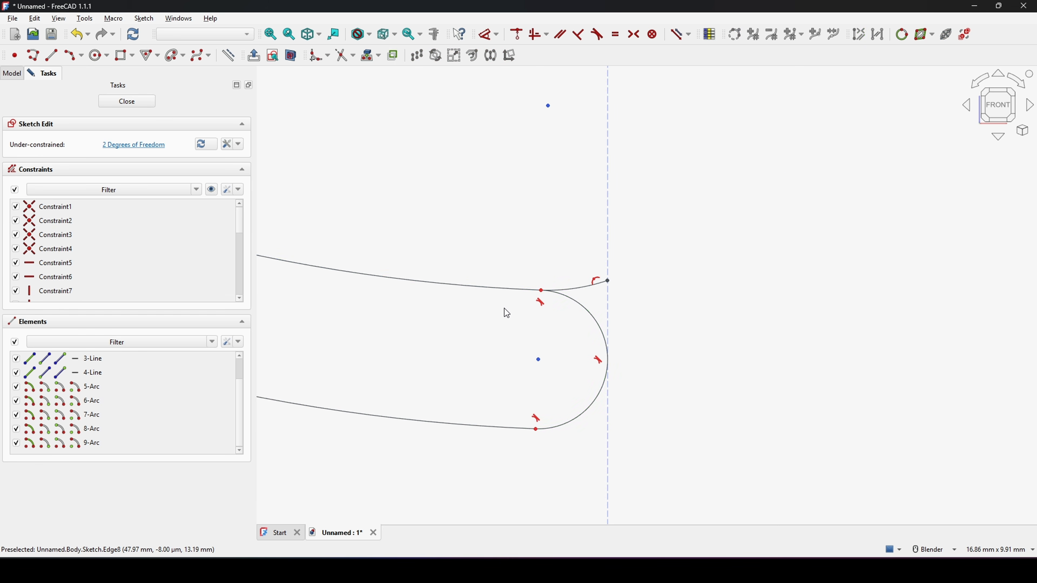
{"action": "key", "text": "t"}
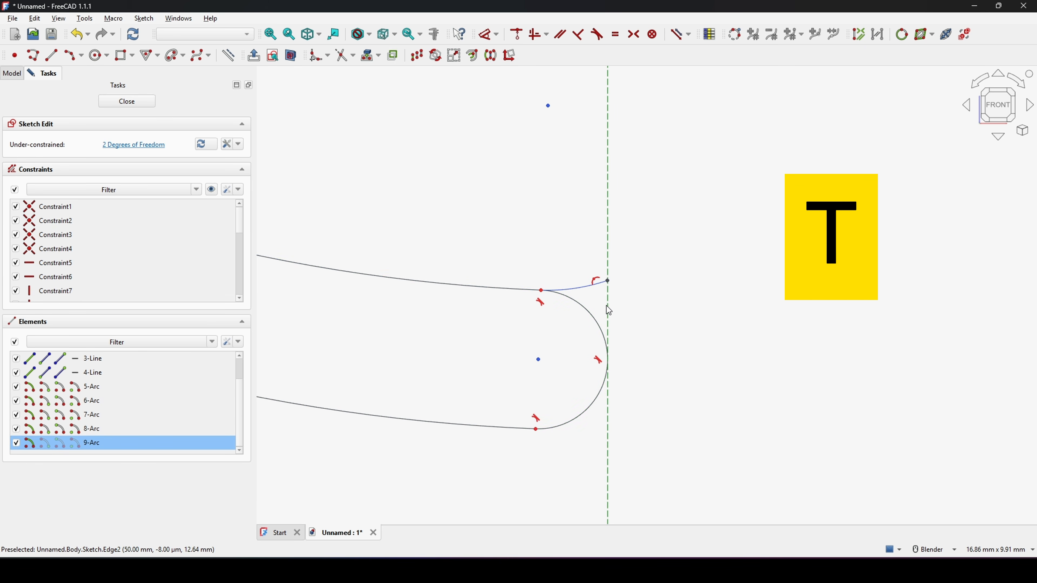
{"action": "key", "text": "n"}
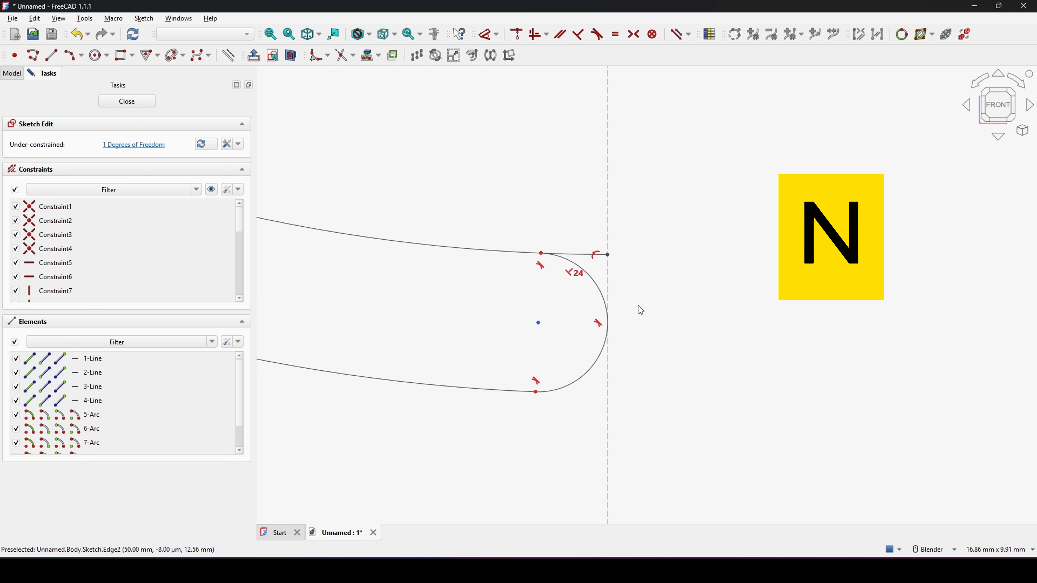
Step: Dimension the small arc's outer end point 7.5 mm vertically above the square's bottom edge
{"action": "left_click", "coordinate": [608, 258]}
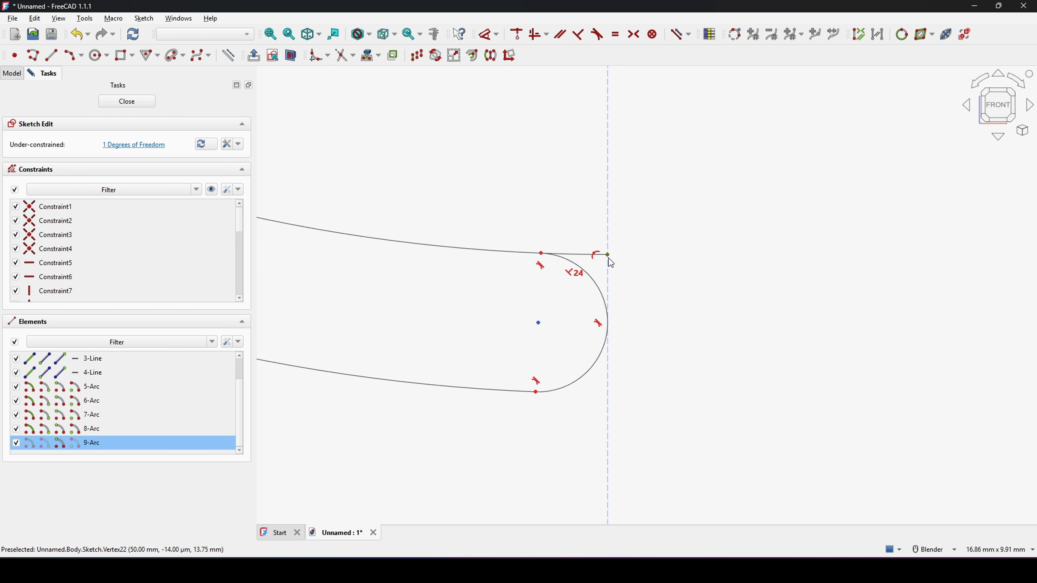
{"action": "scroll", "coordinate": [609, 257], "scroll_direction": "down", "scroll_amount": 4}
{"action": "key", "text": "d"}
{"action": "key", "text": "d"}
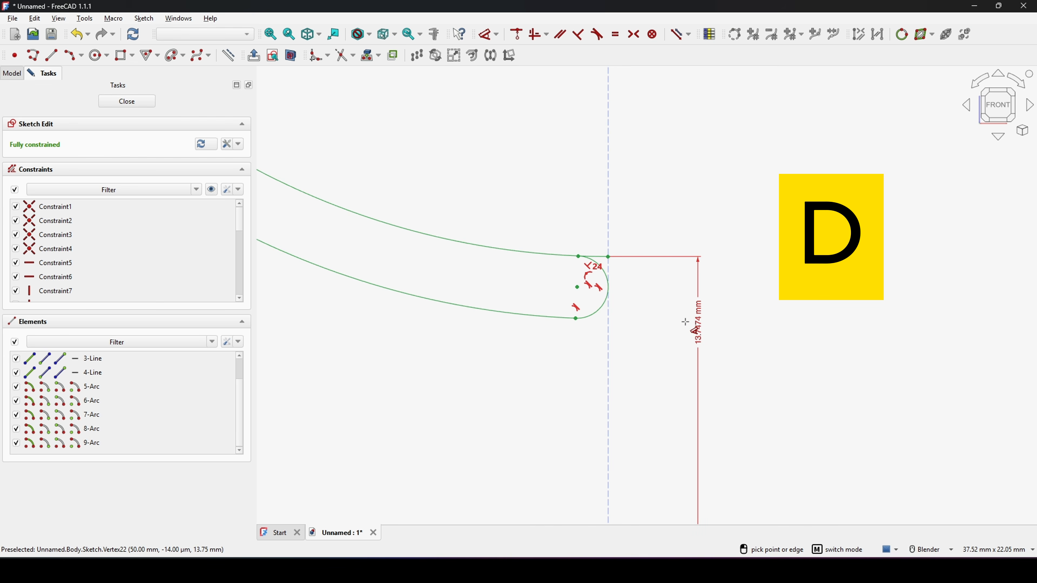
{"action": "scroll", "coordinate": [685, 322], "scroll_direction": "down", "scroll_amount": 3}
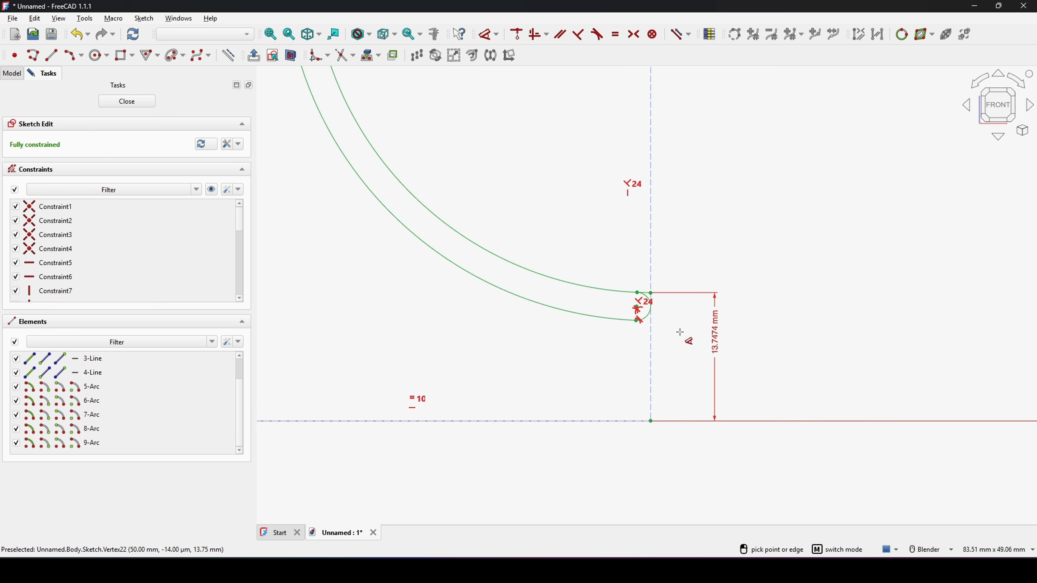
{"action": "left_click", "coordinate": [695, 335]}
{"action": "type", "text": "7.5"}
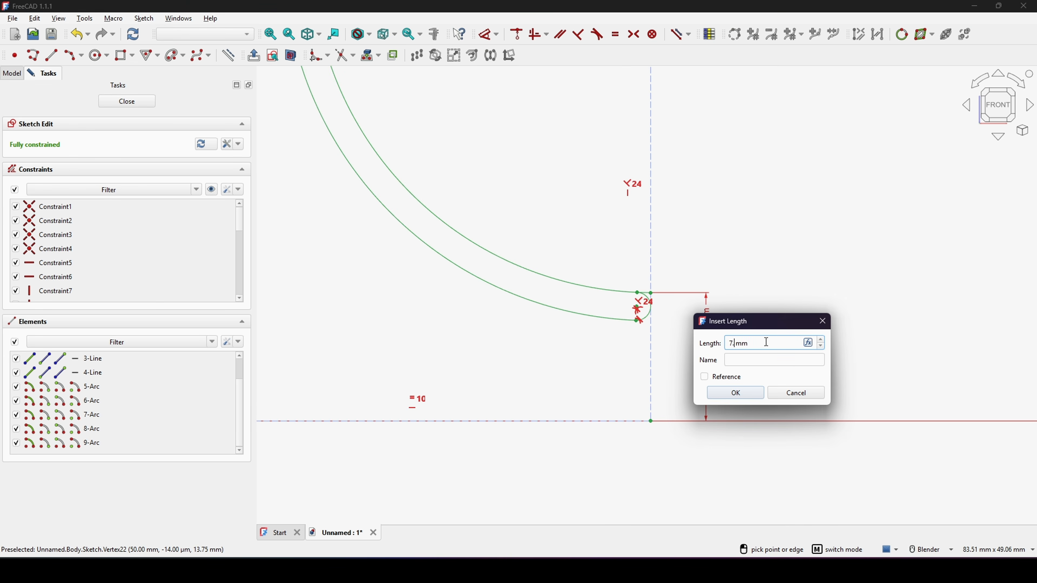
{"action": "key", "text": "Return"}
Step: Close the fully constrained sketch
{"action": "scroll", "coordinate": [631, 359], "scroll_direction": "up", "scroll_amount": 5}
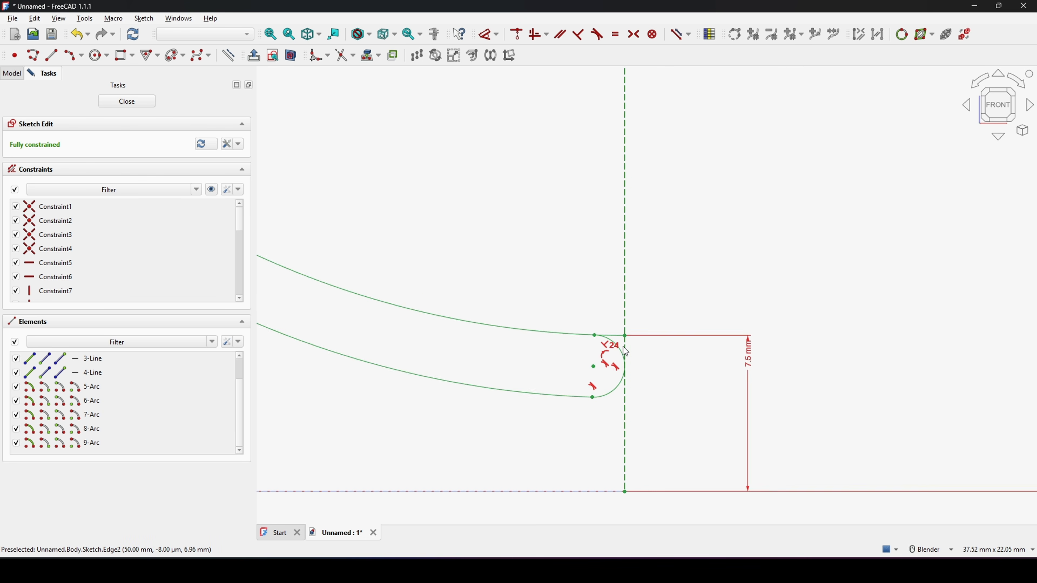
{"action": "scroll", "coordinate": [626, 357], "scroll_direction": "up", "scroll_amount": 1}
{"action": "left_click_drag", "start_coordinate": [600, 313], "coordinate": [576, 250]}
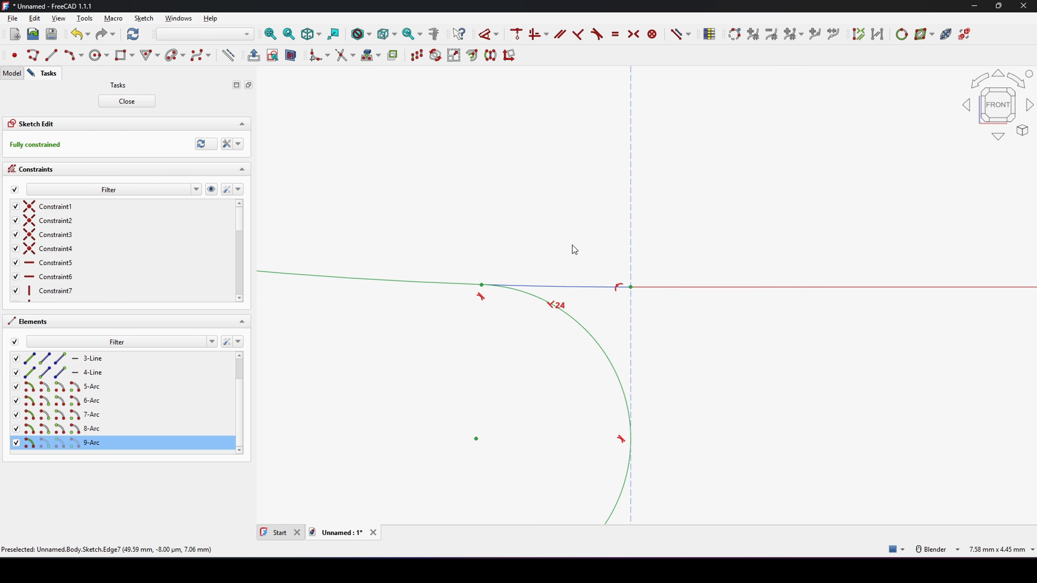
{"action": "left_click", "coordinate": [591, 246]}
{"action": "scroll", "coordinate": [589, 246], "scroll_direction": "down", "scroll_amount": 10}
{"action": "scroll", "coordinate": [583, 223], "scroll_direction": "down", "scroll_amount": 3}
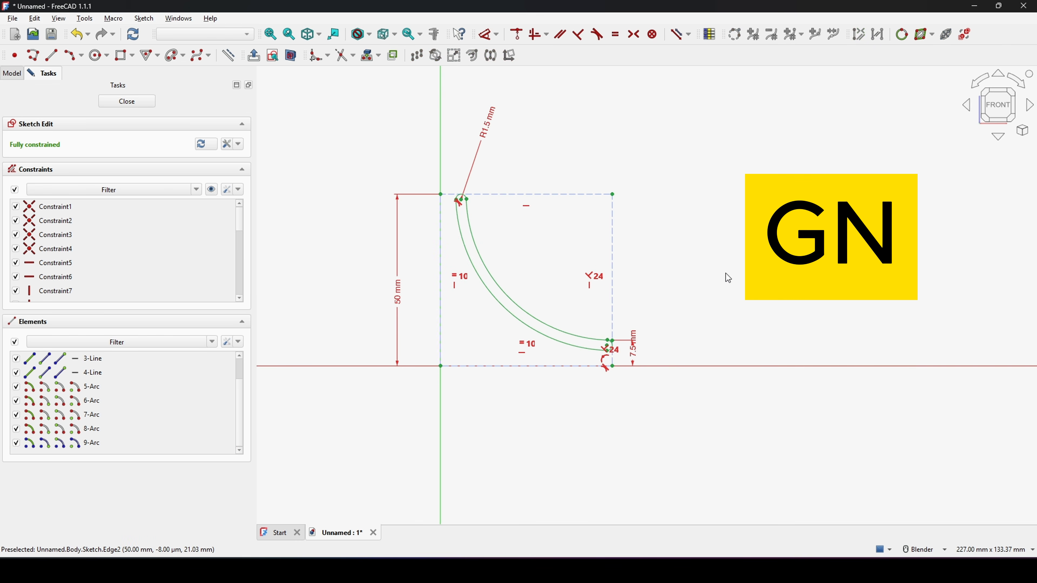
{"action": "left_click", "coordinate": [138, 102]}
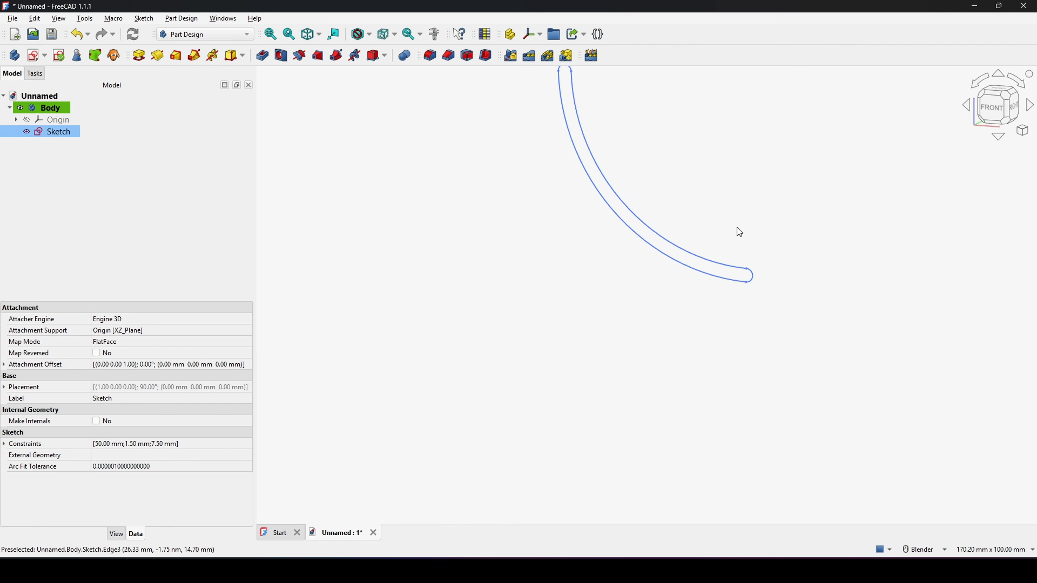
Step: Revolve the sketch about the vertical sketch axis by 360°/36, symmetric to the plane
{"action": "scroll", "coordinate": [738, 227], "scroll_direction": "down", "scroll_amount": 4}
{"action": "middle_click", "coordinate": [711, 230]}
{"action": "scroll", "coordinate": [670, 259], "scroll_direction": "up", "scroll_amount": 2}
{"action": "left_click", "coordinate": [668, 258]}
{"action": "middle_click_drag", "start_coordinate": [666, 258], "coordinate": [654, 273]}
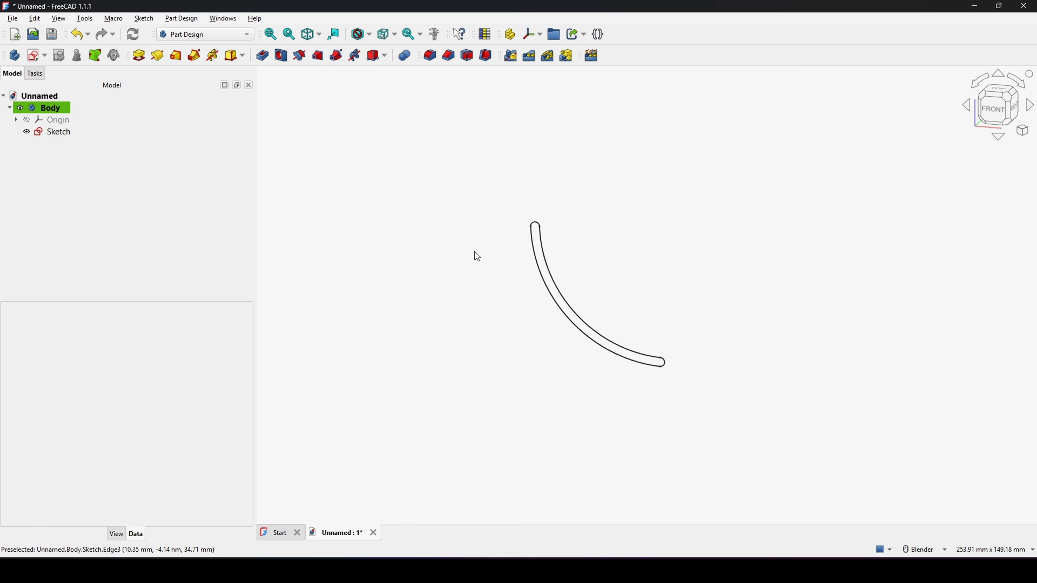
{"action": "left_click", "coordinate": [53, 134]}
{"action": "middle_click_drag", "start_coordinate": [556, 177], "coordinate": [556, 162], "text": "shift"}
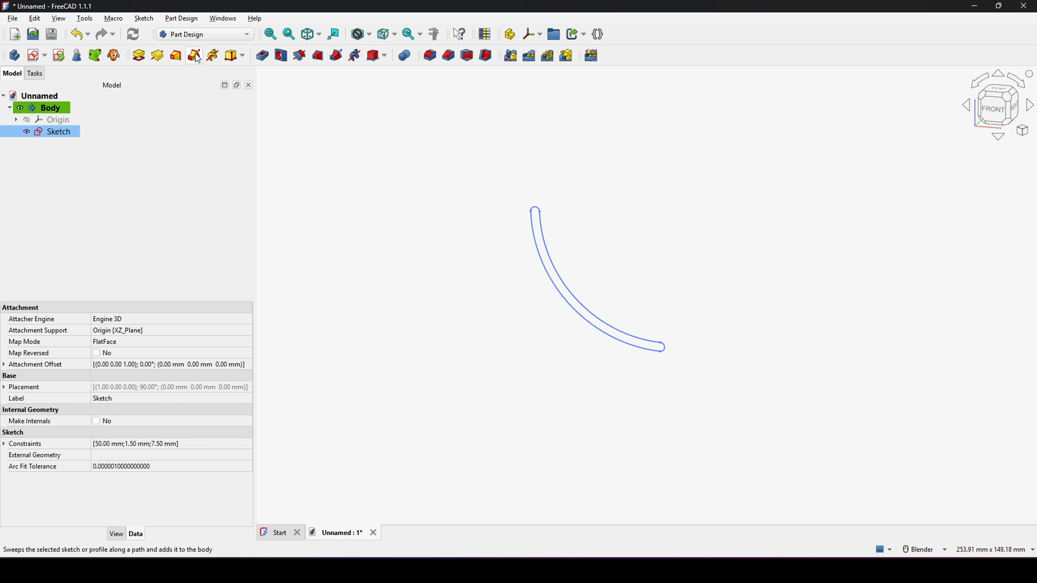
{"action": "left_click", "coordinate": [159, 58]}
{"action": "middle_click_drag", "start_coordinate": [594, 315], "coordinate": [624, 388]}
{"action": "left_click", "coordinate": [35, 196]}
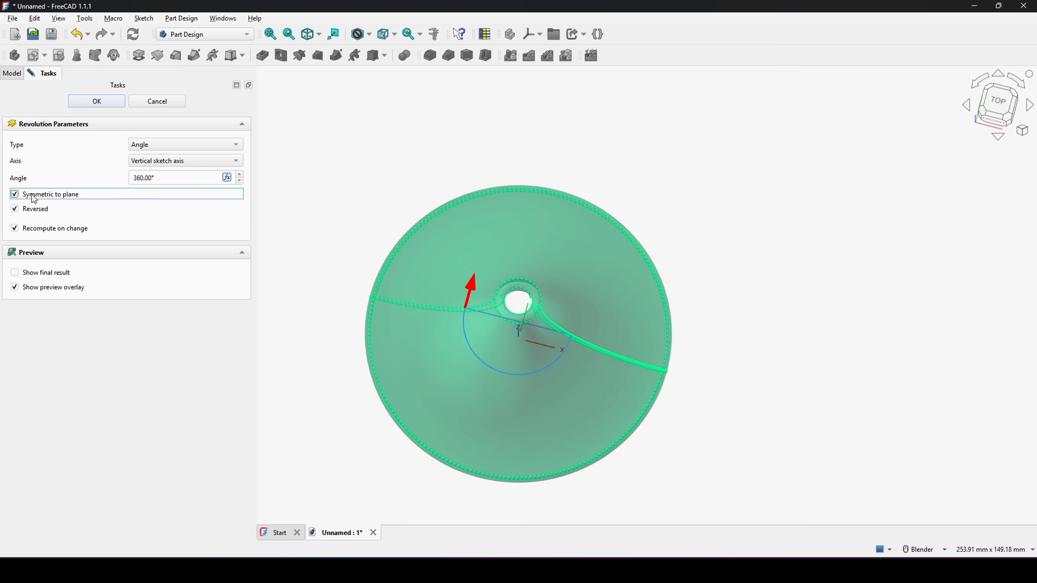
{"action": "left_click", "coordinate": [165, 178]}
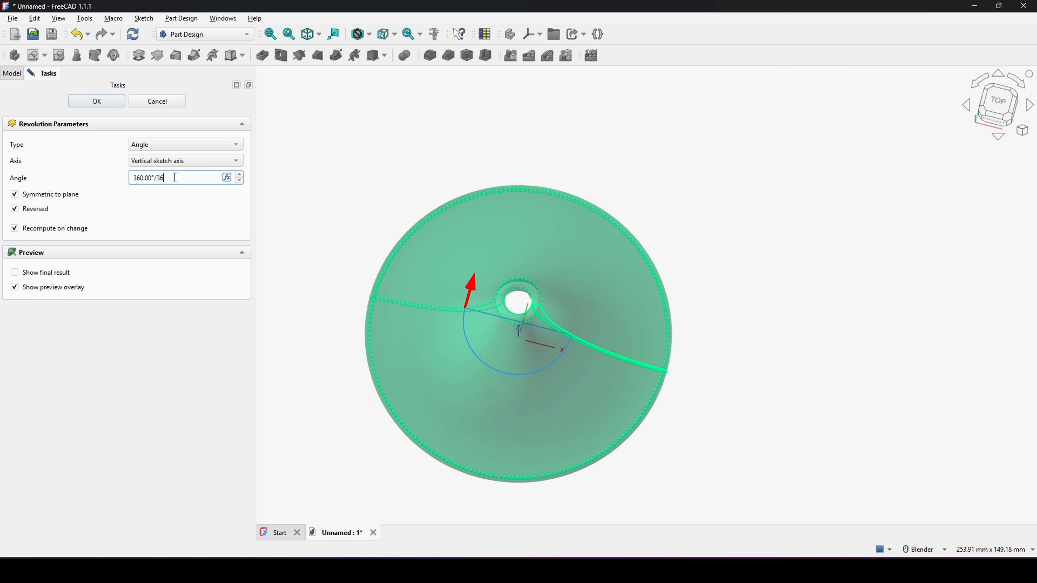
{"action": "type", "text": "/36"}
{"action": "key", "text": "Return"}
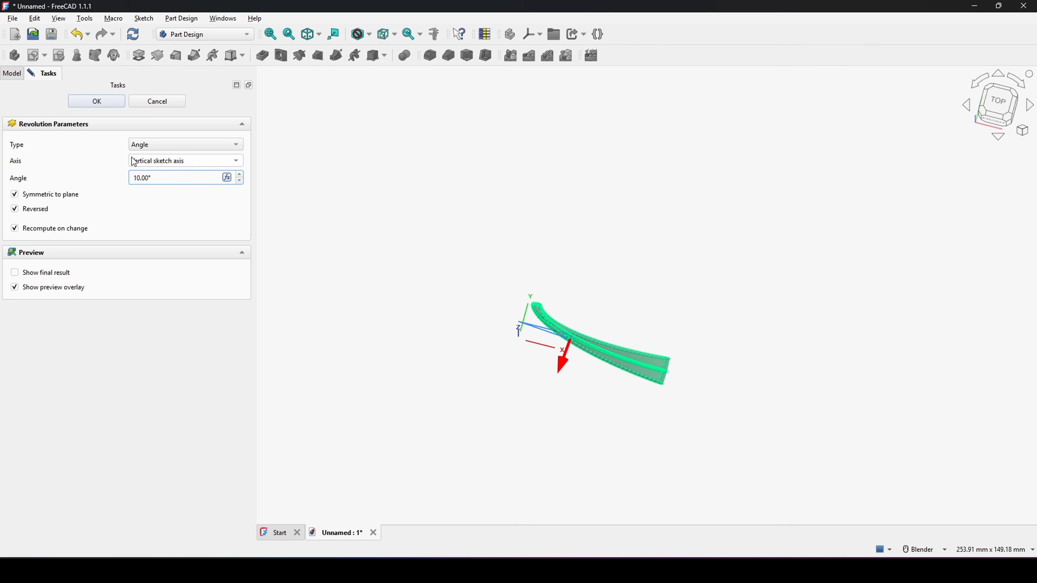
{"action": "left_click", "coordinate": [107, 104]}
Step: Rename the body to BasicElement
{"action": "middle_click_drag", "start_coordinate": [671, 283], "coordinate": [554, 280]}
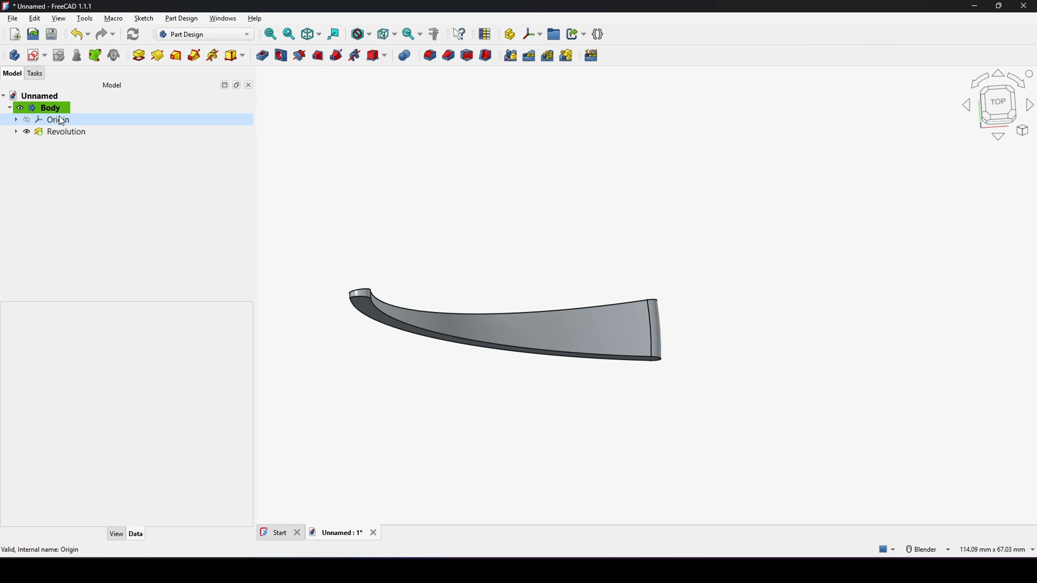
{"action": "right_click", "coordinate": [53, 111]}
{"action": "left_click", "coordinate": [104, 465]}
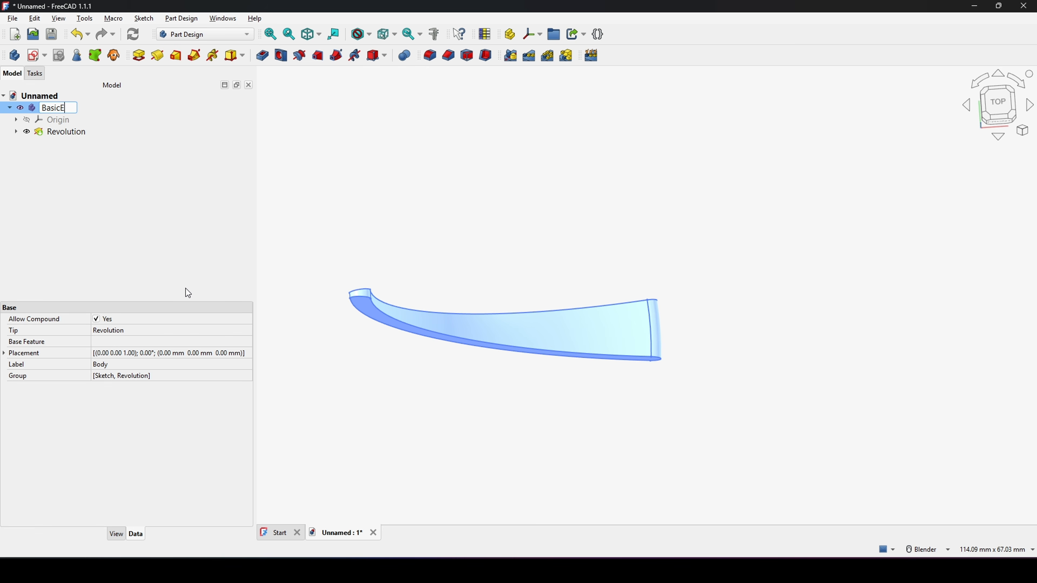
{"action": "key", "text": "Return"}
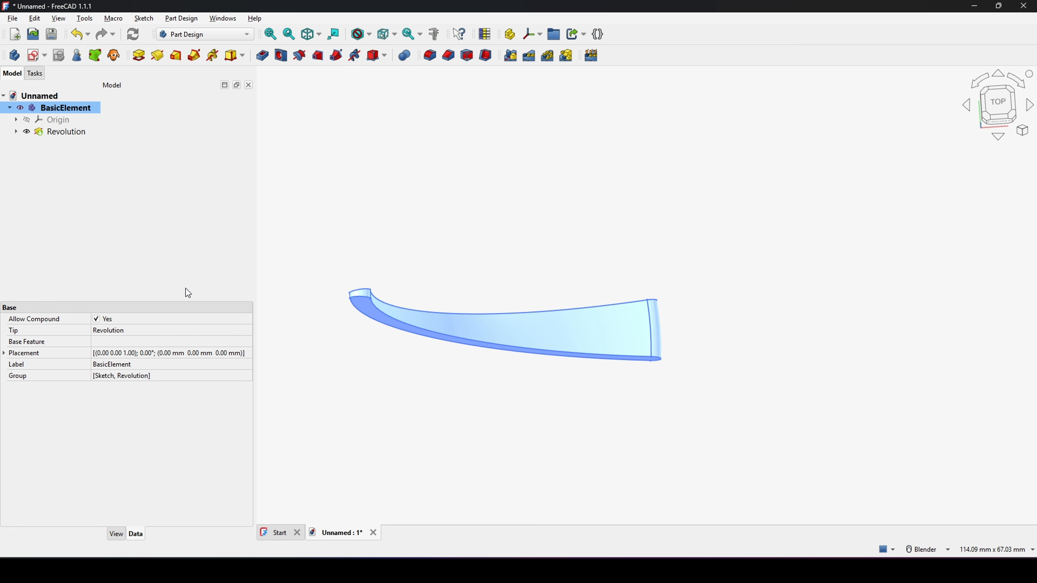
Step: Create a second body and rename it Cutter
{"action": "middle_click_drag", "start_coordinate": [649, 274], "coordinate": [672, 241]}
{"action": "scroll", "coordinate": [673, 241], "scroll_direction": "down", "scroll_amount": 1}
{"action": "left_click", "coordinate": [673, 244]}
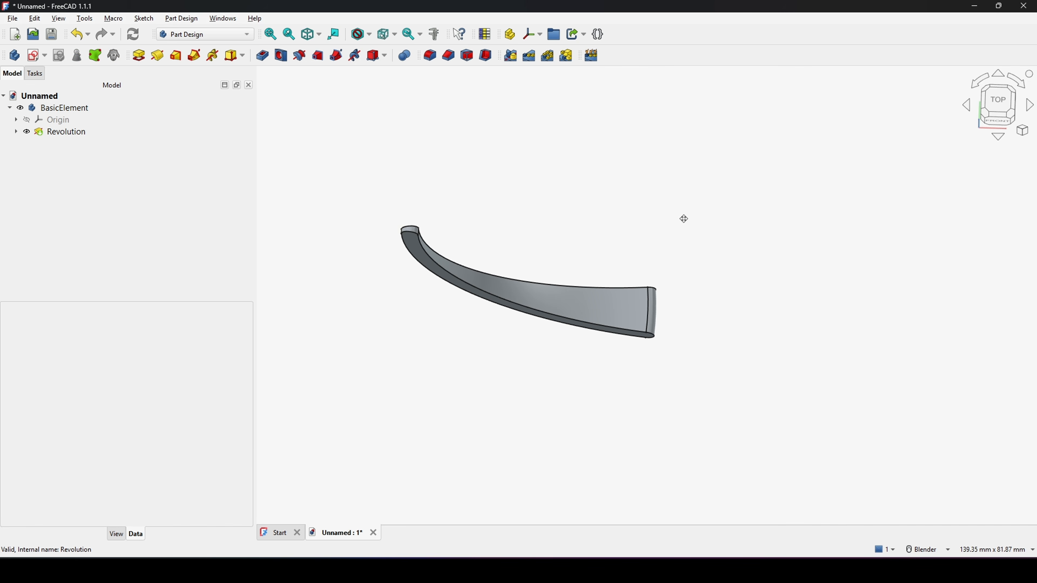
{"action": "left_click", "coordinate": [36, 98]}
{"action": "left_click", "coordinate": [16, 60]}
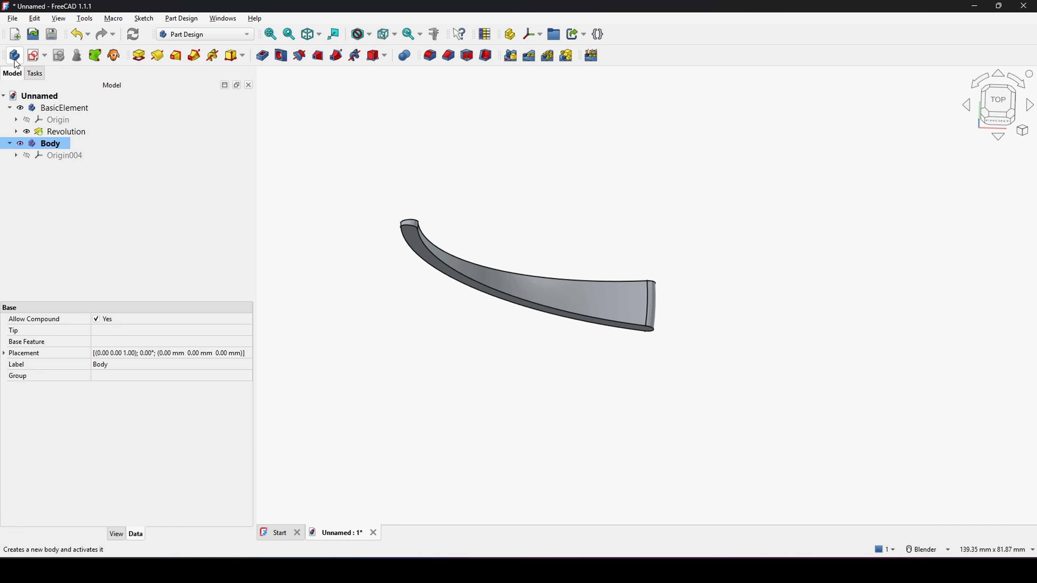
{"action": "right_click", "coordinate": [57, 146]}
{"action": "left_click", "coordinate": [122, 494]}
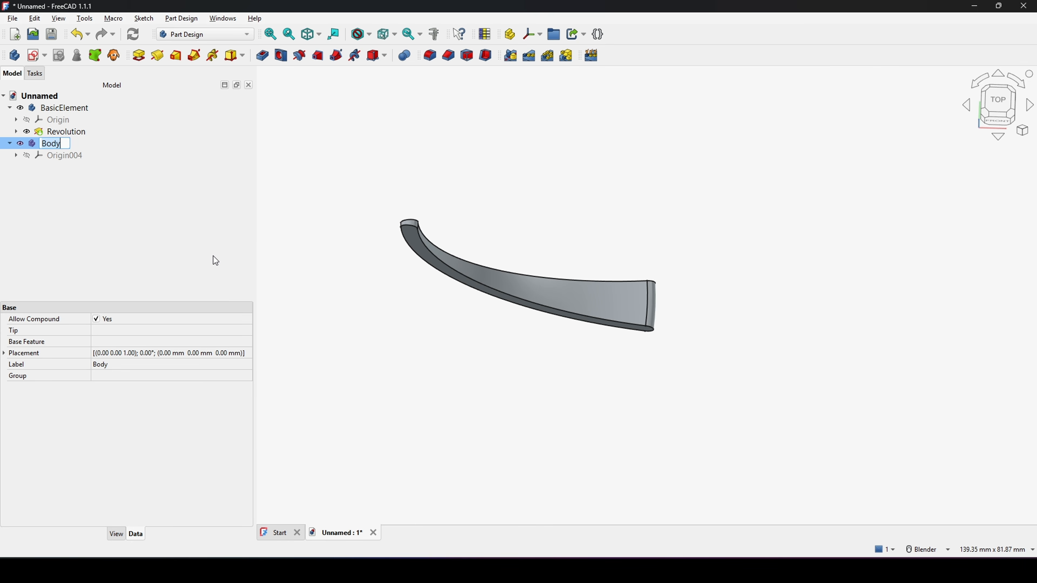
{"action": "type", "text": "Cutter"}
{"action": "key", "text": "Return"}
Step: Hide the BasicElement body
{"action": "left_click", "coordinate": [225, 261]}
{"action": "left_click", "coordinate": [76, 110]}
{"action": "key", "text": "space"}
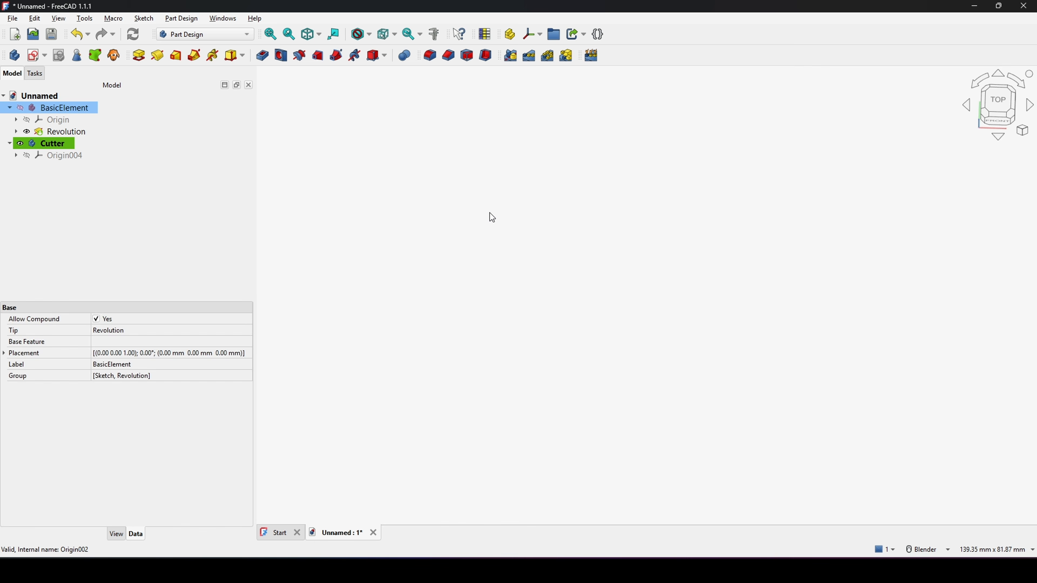
Step: Create a new sketch in the Cutter body on its XY plane
{"action": "left_click", "coordinate": [520, 258]}
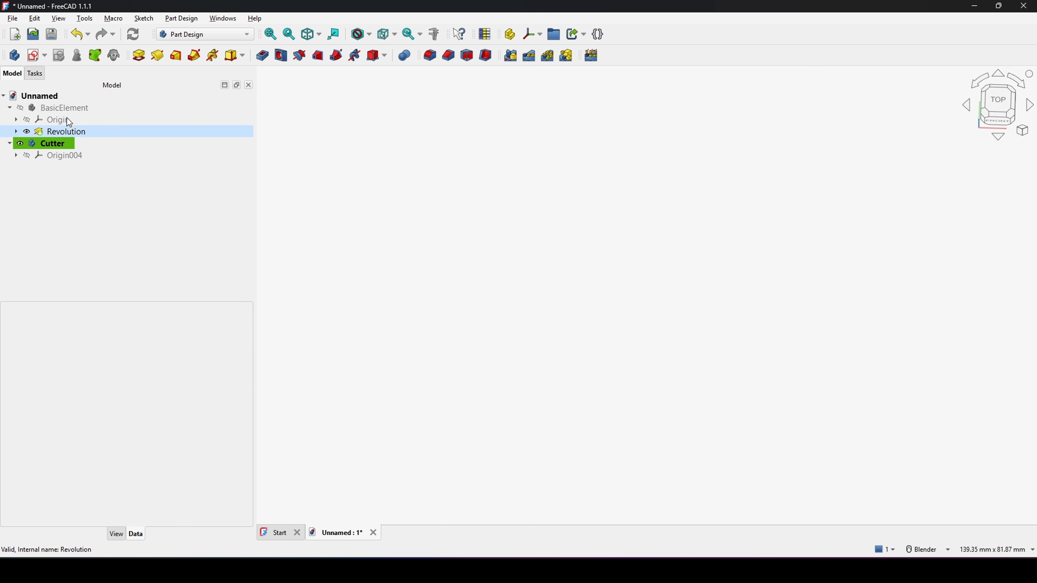
{"action": "left_click", "coordinate": [36, 55]}
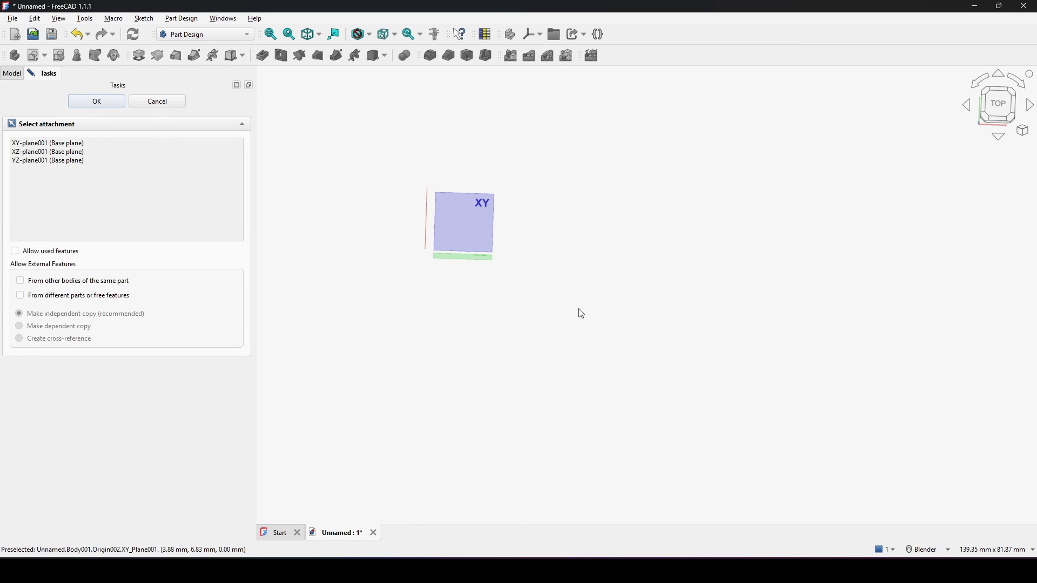
{"action": "left_click", "coordinate": [488, 216]}
{"action": "scroll", "coordinate": [520, 220], "scroll_direction": "up", "scroll_amount": 1}
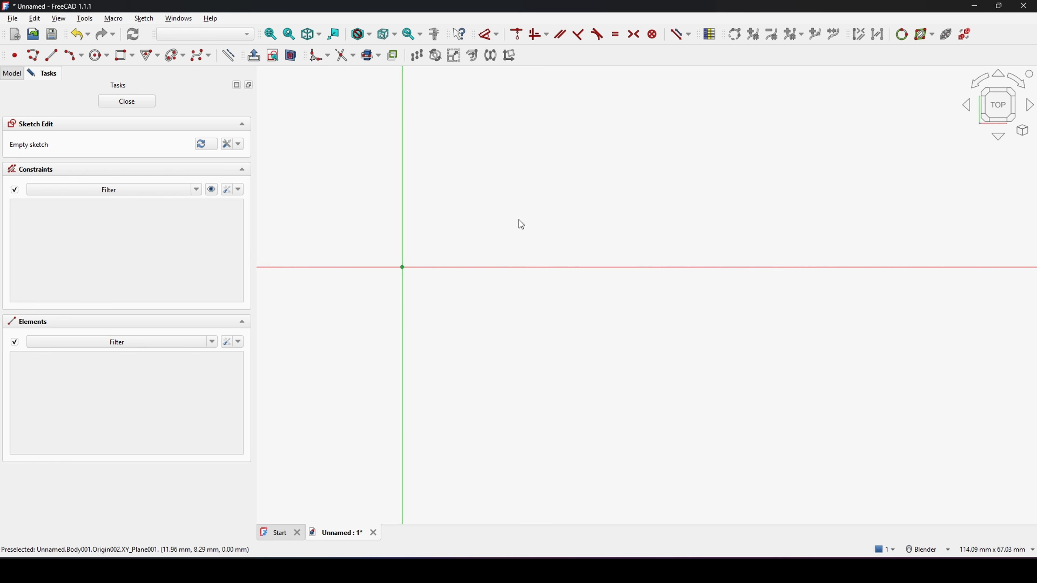
{"action": "mouse_move", "coordinate": [505, 220]}
{"action": "middle_mouse_down", "text": "shift"}
{"action": "mouse_move", "coordinate": [560, 213]}
{"action": "mouse_move", "coordinate": [604, 232]}
{"action": "middle_mouse_up", "text": "shift"}
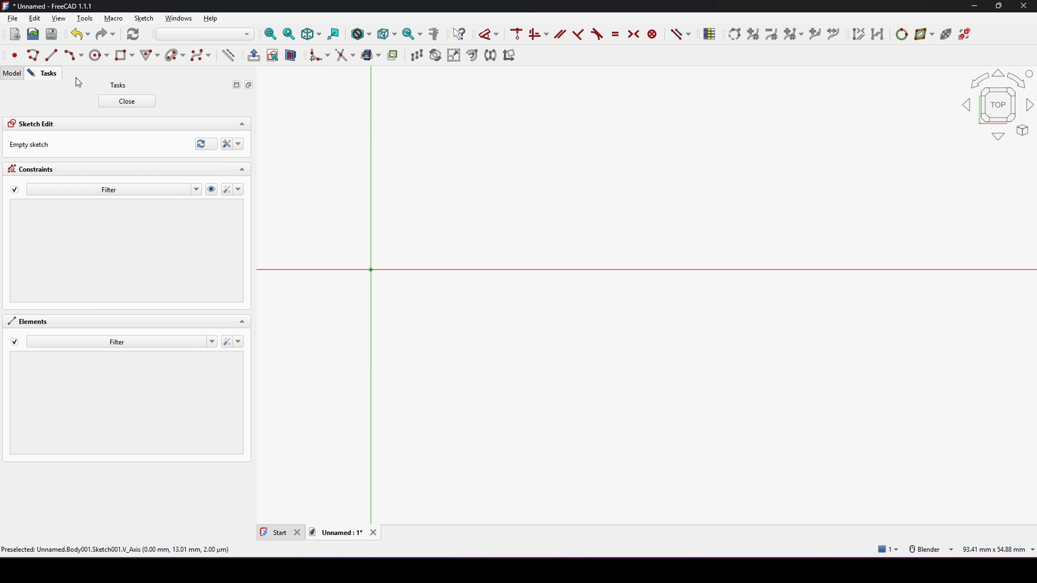
Step: Draw a polyline of three lines meeting at the origin, fanning out to the right about 50 mm
{"action": "left_click", "coordinate": [33, 55]}
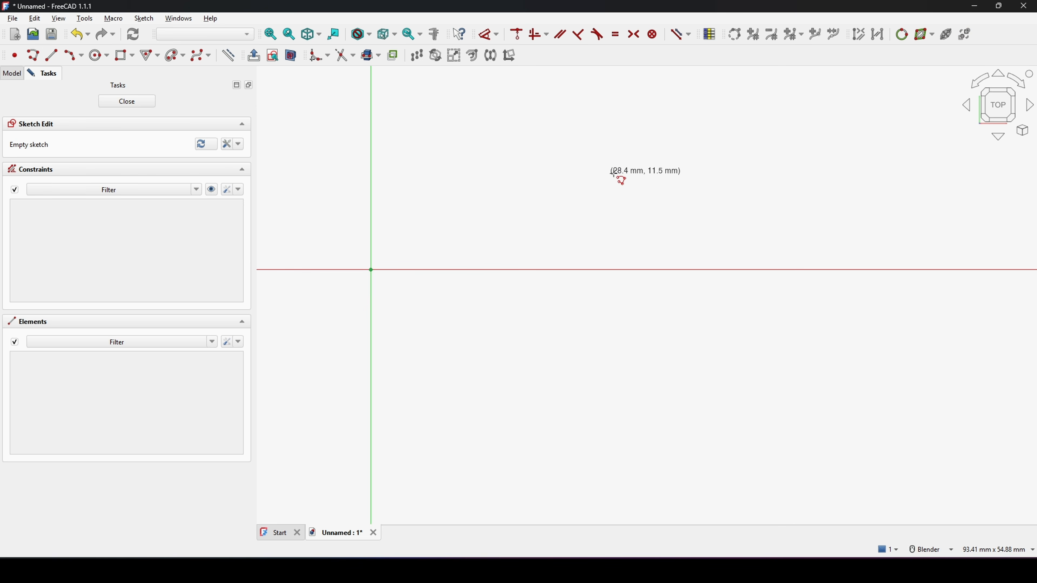
{"action": "left_click", "coordinate": [776, 166]}
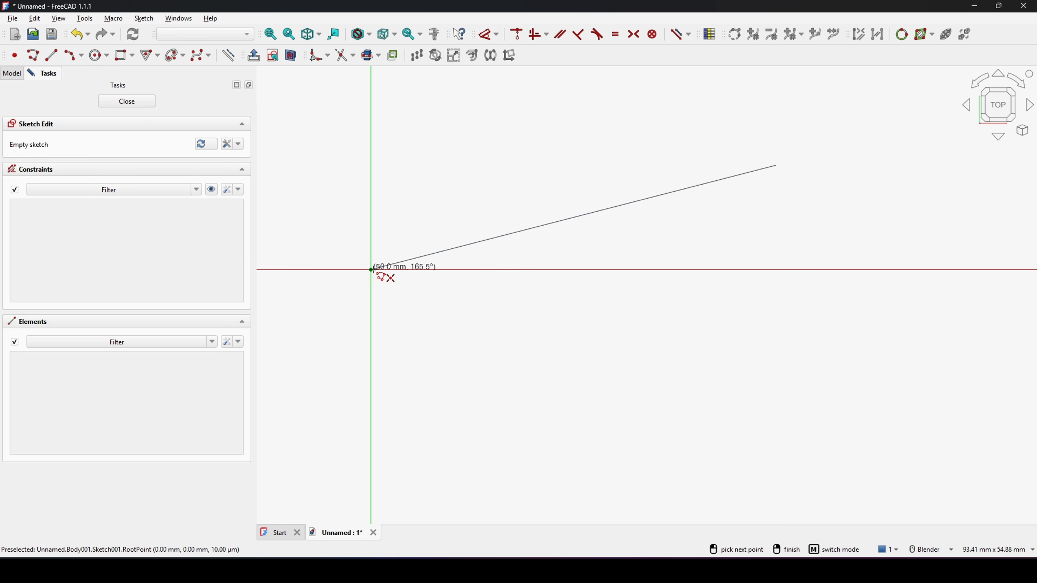
{"action": "left_click", "coordinate": [371, 270]}
{"action": "left_click", "coordinate": [787, 383]}
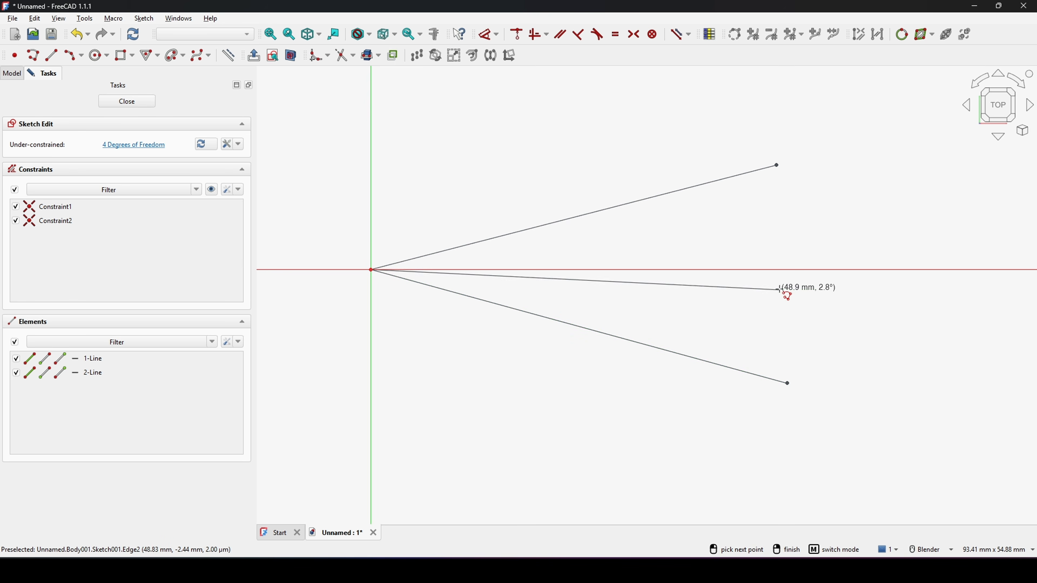
{"action": "left_click", "coordinate": [783, 271]}
{"action": "right_click", "coordinate": [850, 235]}
{"action": "middle_click_drag", "start_coordinate": [948, 231], "coordinate": [884, 235], "text": "shift"}
Step: Constrain the outer end points of the upper and lower slanted lines symmetric about the horizontal line
{"action": "left_click", "coordinate": [714, 170]}
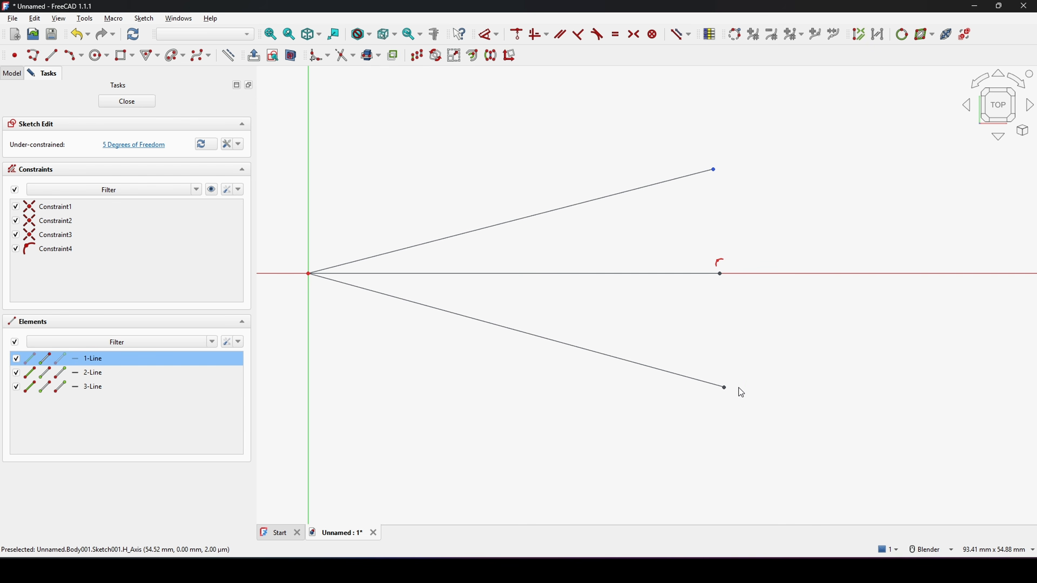
{"action": "left_click", "coordinate": [725, 388]}
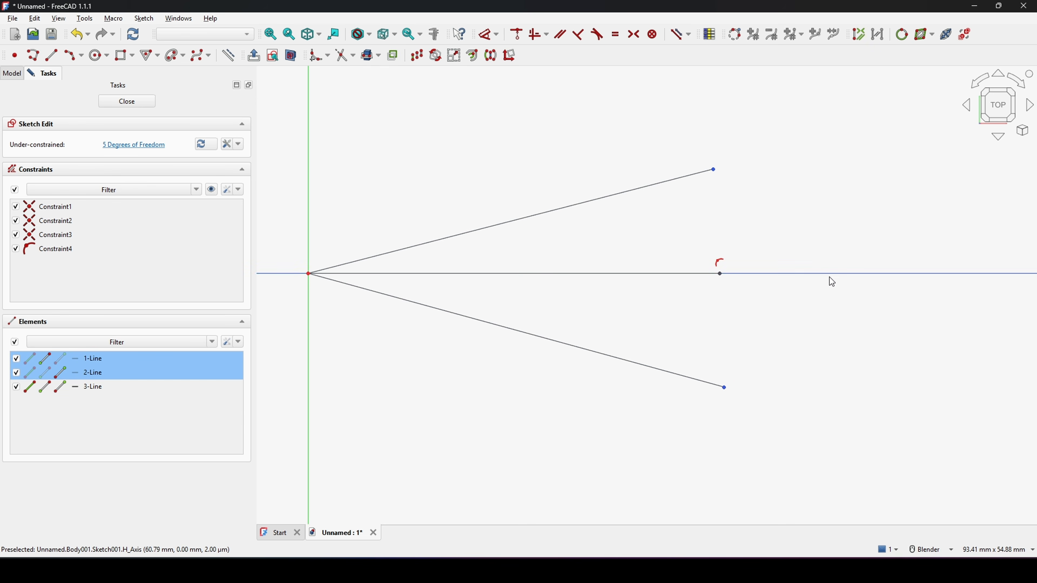
{"action": "key", "text": "s"}
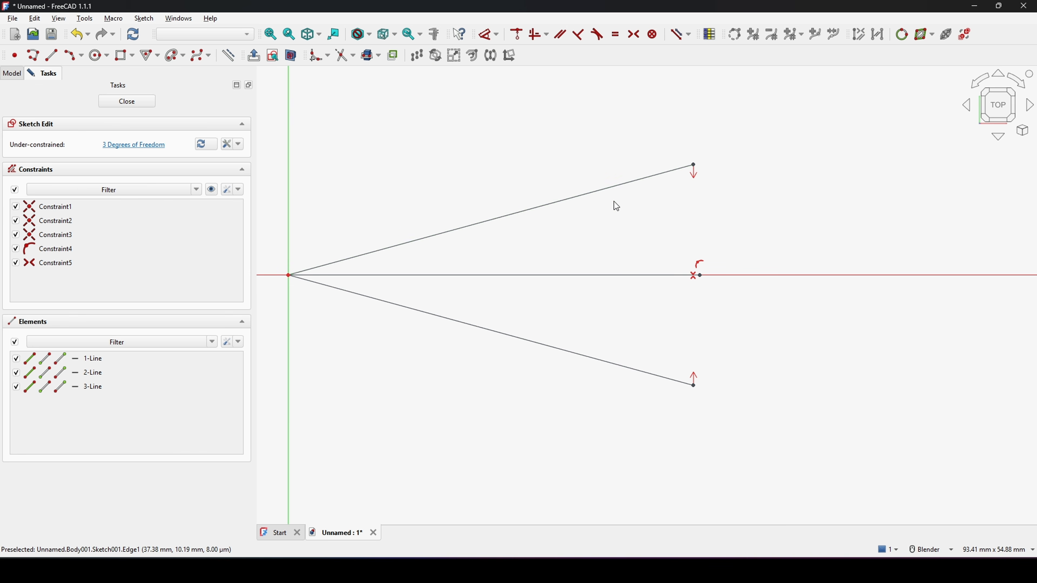
Step: Make the upper and lower slanted lines equal in length
{"action": "left_click", "coordinate": [605, 190]}
{"action": "left_click", "coordinate": [626, 275]}
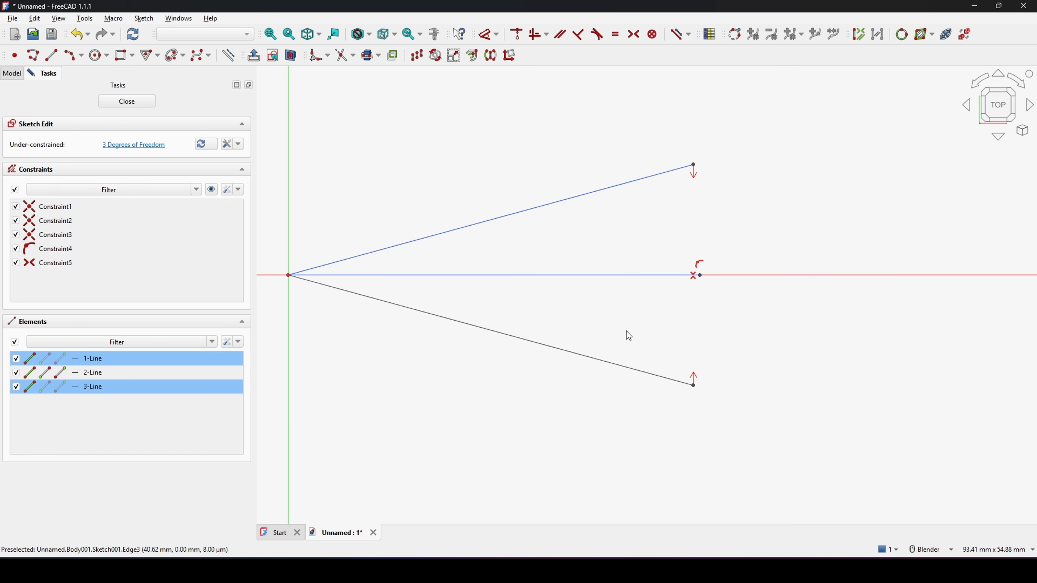
{"action": "left_click", "coordinate": [619, 364]}
{"action": "key", "text": "e"}
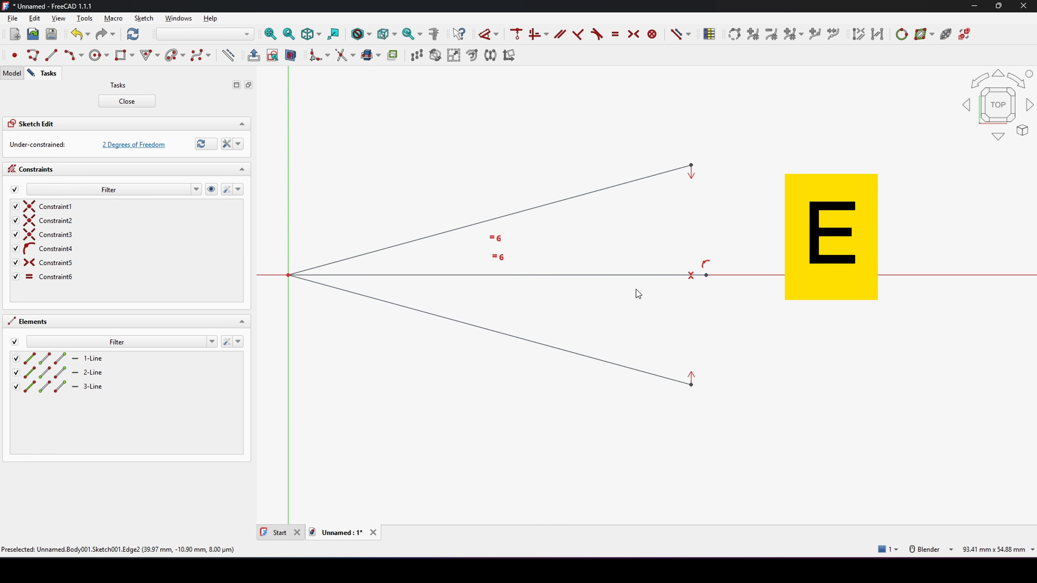
Step: Set the angle between the upper and lower slanted lines to 5°
{"action": "key", "text": "d"}
{"action": "left_click", "coordinate": [591, 193]}
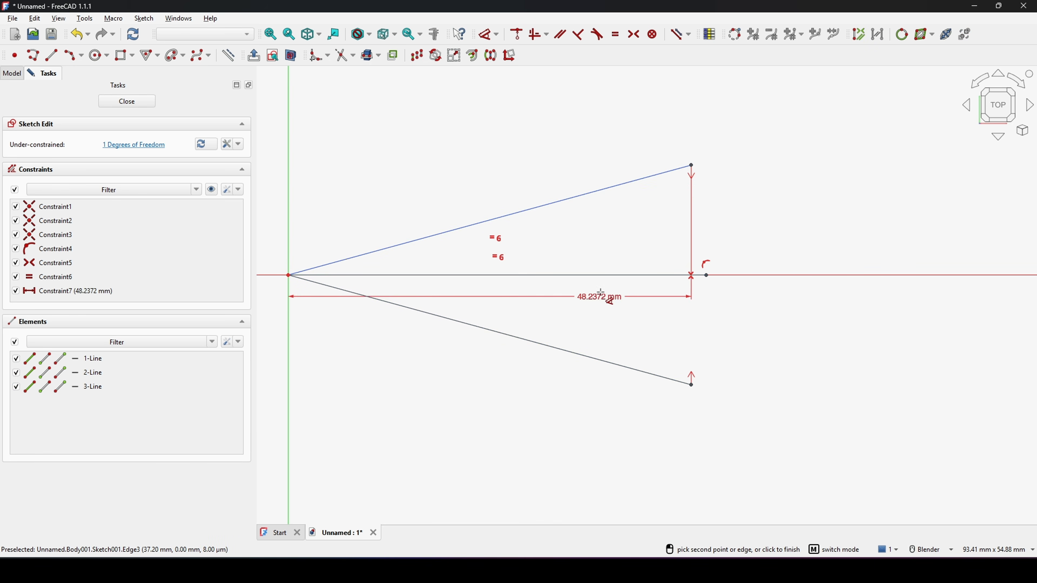
{"action": "left_click", "coordinate": [596, 359]}
{"action": "left_click", "coordinate": [617, 353]}
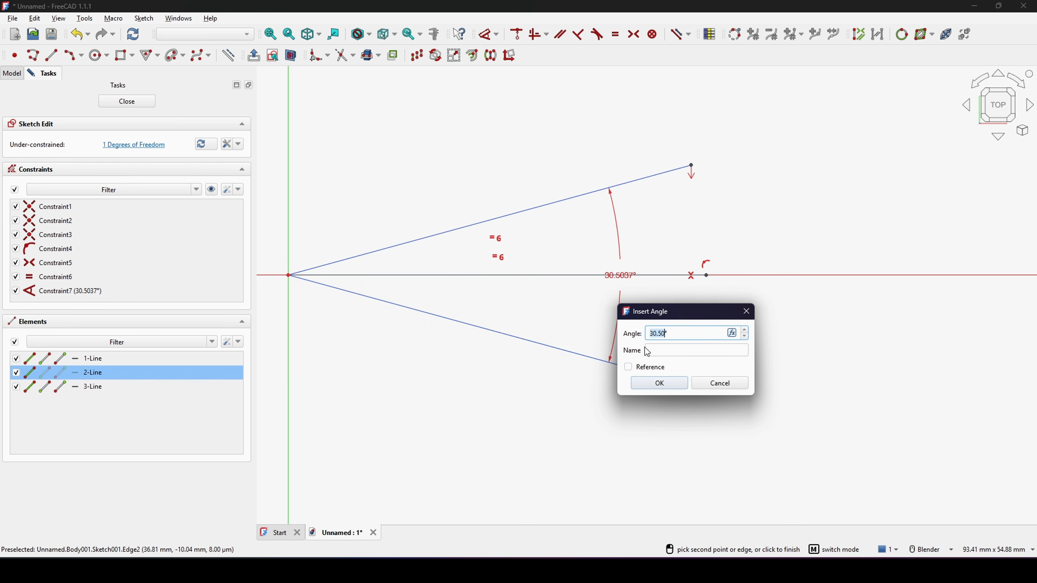
{"action": "left_click", "coordinate": [679, 383]}
{"action": "key", "text": "Escape"}
Step: Dimension the wedge's horizontal length as 50-4, giving 46 mm
{"action": "scroll", "coordinate": [671, 290], "scroll_direction": "up", "scroll_amount": 2}
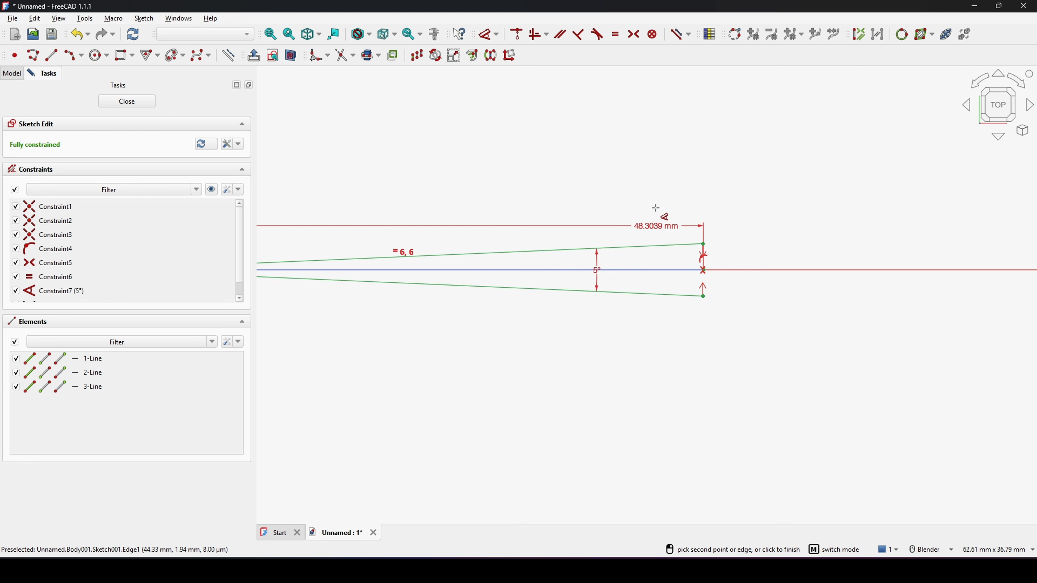
{"action": "left_click", "coordinate": [642, 177]}
{"action": "type", "text": "50"}
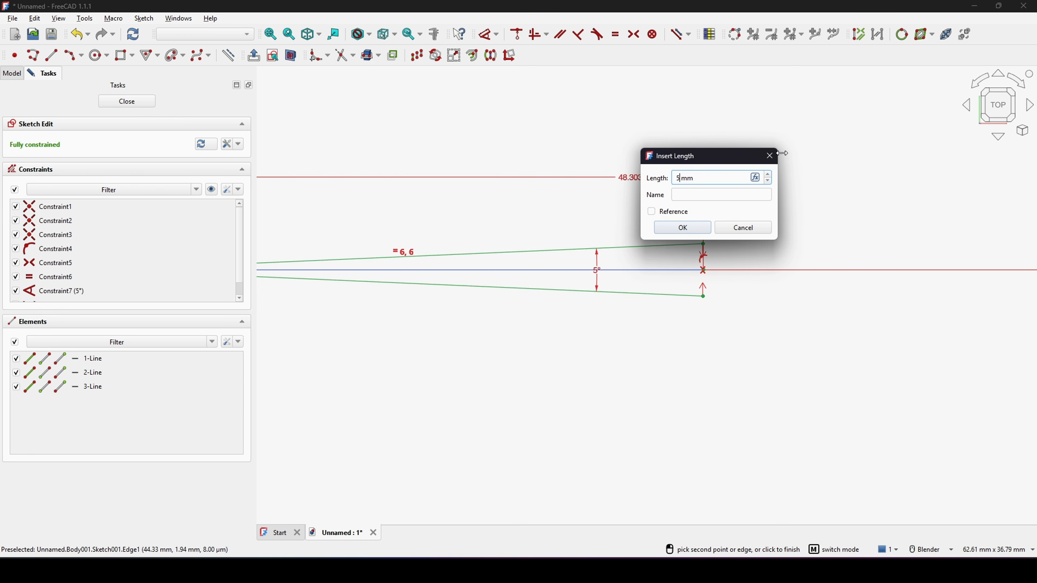
{"action": "type", "text": "-4"}
{"action": "key", "text": "Return"}
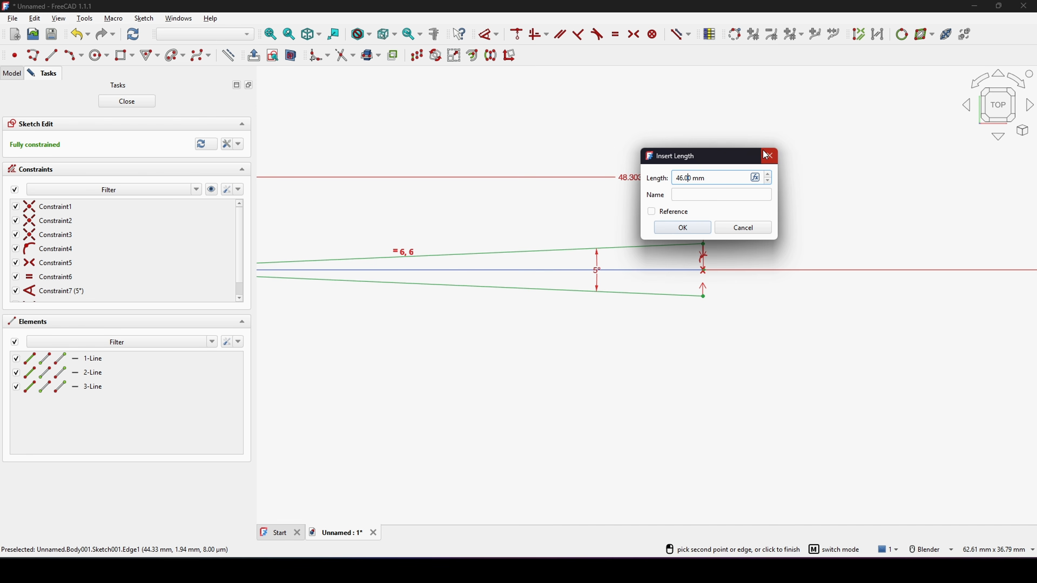
{"action": "left_click", "coordinate": [703, 232]}
Step: Select all three lines and convert them to construction geometry
{"action": "scroll", "coordinate": [765, 222], "scroll_direction": "down", "scroll_amount": 3}
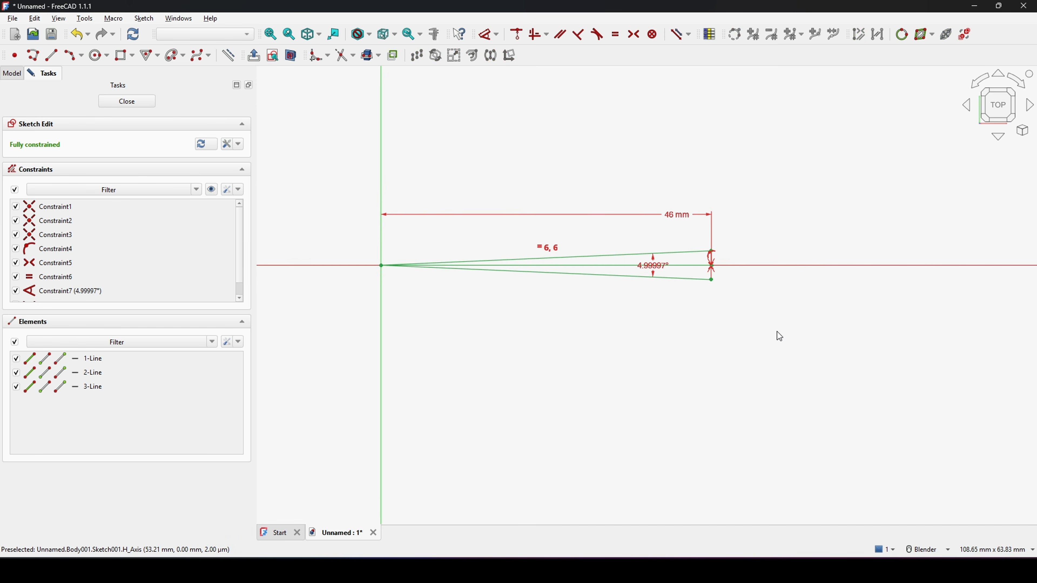
{"action": "mouse_move", "coordinate": [832, 377]}
{"action": "left_mouse_down"}
{"action": "mouse_move", "coordinate": [511, 250]}
{"action": "mouse_move", "coordinate": [355, 121]}
{"action": "left_mouse_up"}
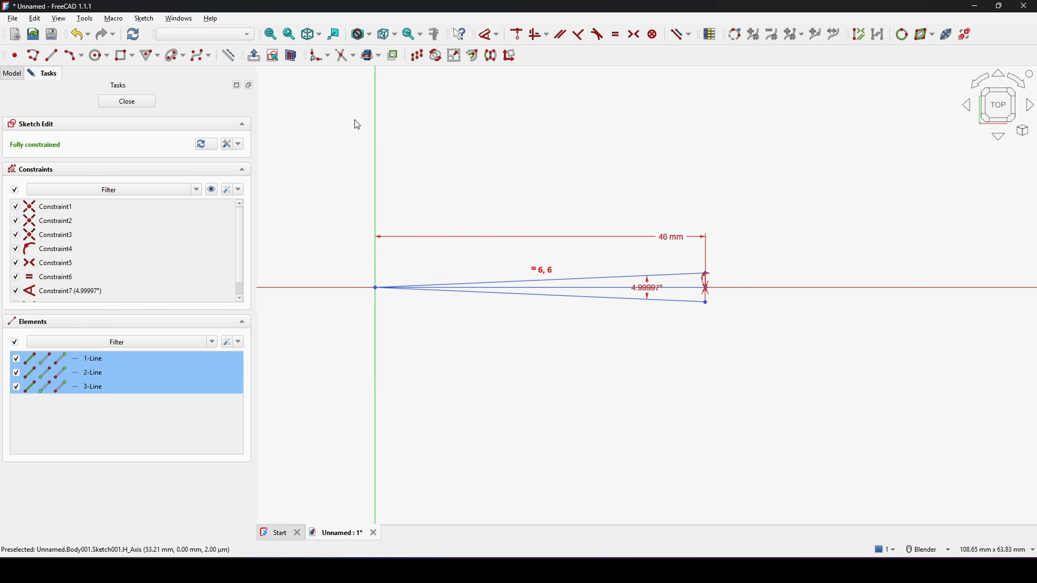
{"action": "scroll", "coordinate": [615, 249], "scroll_direction": "up", "scroll_amount": 3}
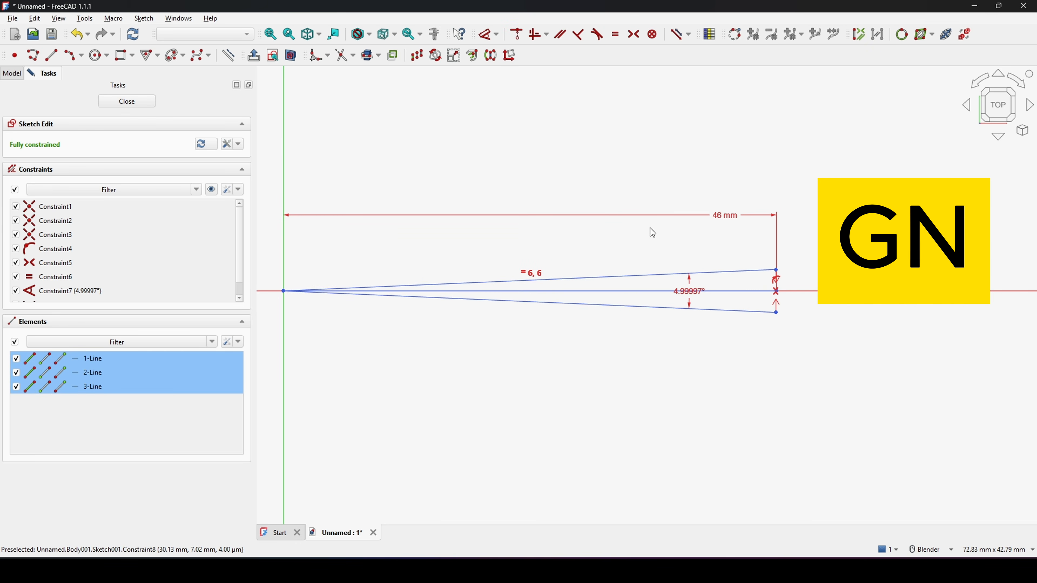
{"action": "scroll", "coordinate": [807, 284], "scroll_direction": "up", "scroll_amount": 3}
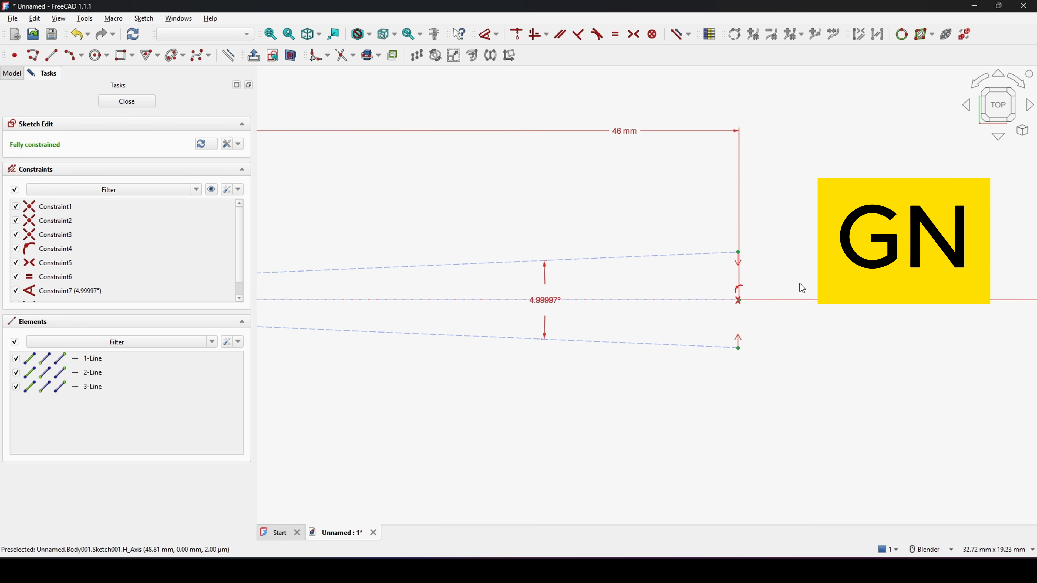
Step: Draw a three-point arc spanning from the upper to the lower construction line near the wide end
{"action": "middle_click_drag", "start_coordinate": [801, 283], "coordinate": [808, 260], "text": "shift"}
{"action": "key", "text": "g"}
{"action": "key", "text": "a"}
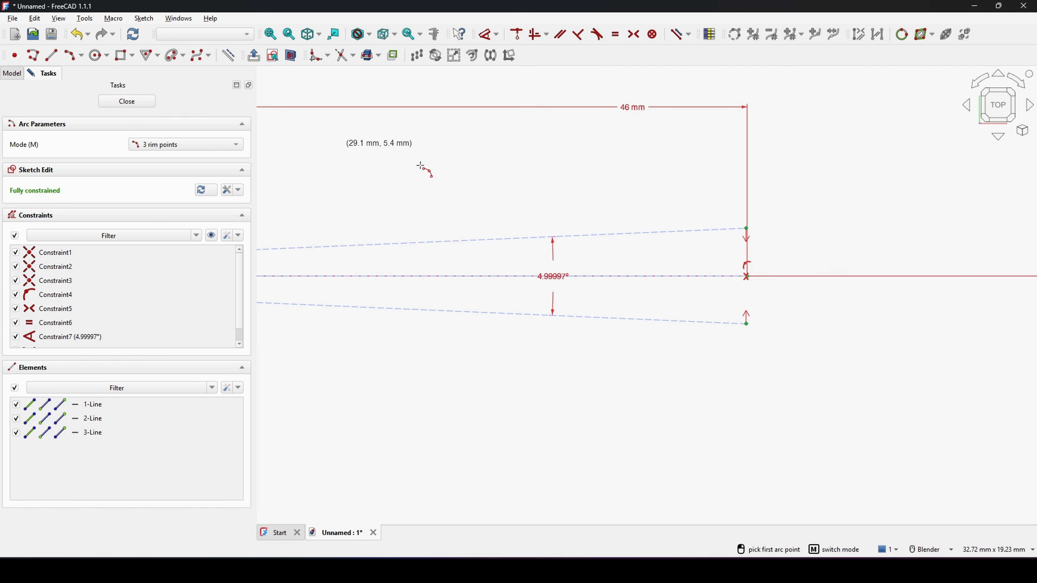
{"action": "scroll", "coordinate": [719, 250], "scroll_direction": "up", "scroll_amount": 3}
{"action": "scroll", "coordinate": [663, 245], "scroll_direction": "down", "scroll_amount": 1}
{"action": "left_click", "coordinate": [649, 242]}
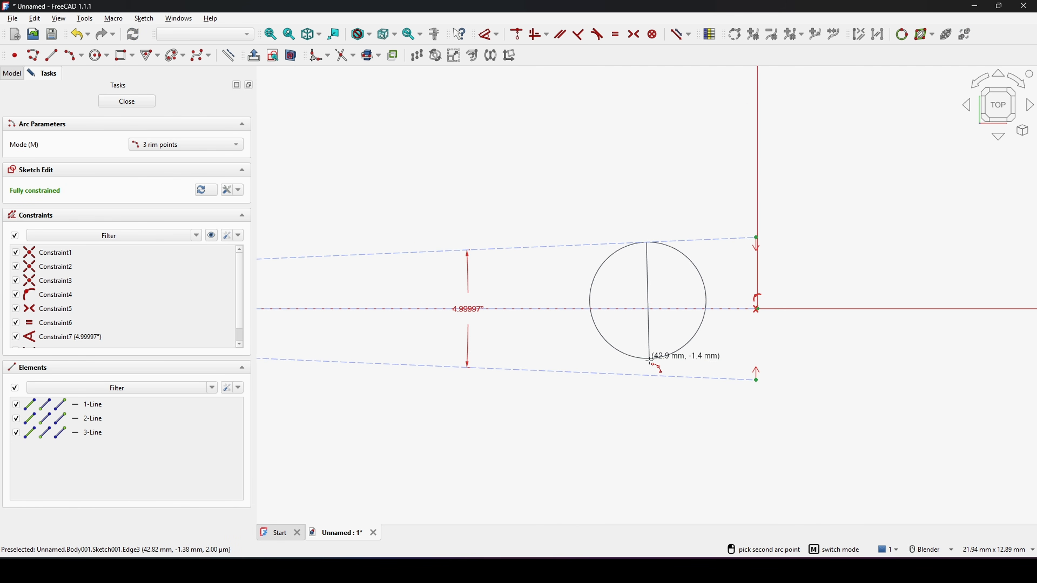
{"action": "left_click", "coordinate": [649, 375]}
{"action": "left_click", "coordinate": [701, 340]}
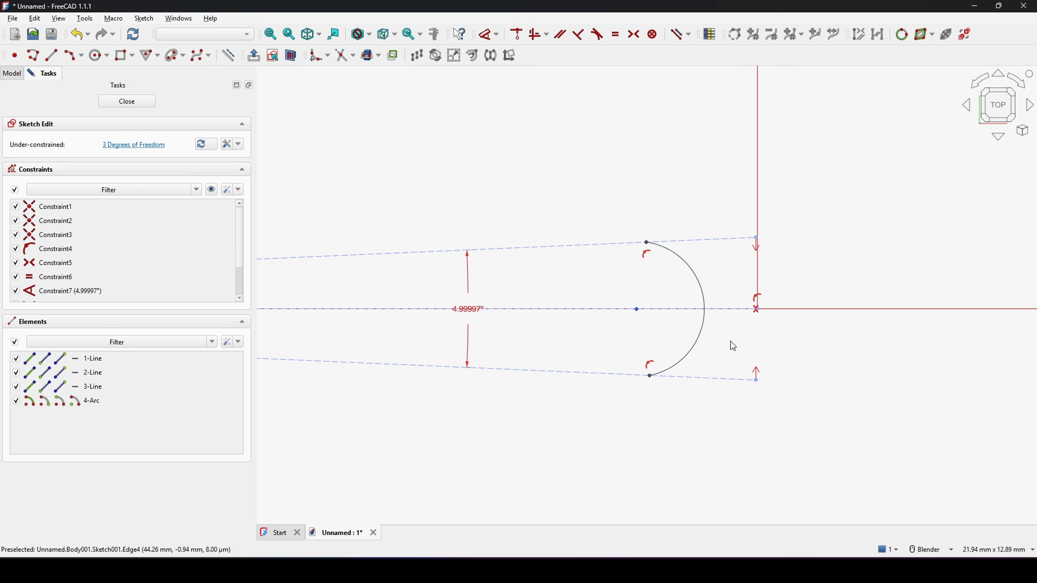
Step: Make the arc coincident with the outer end point of the horizontal construction line
{"action": "left_click", "coordinate": [702, 332]}
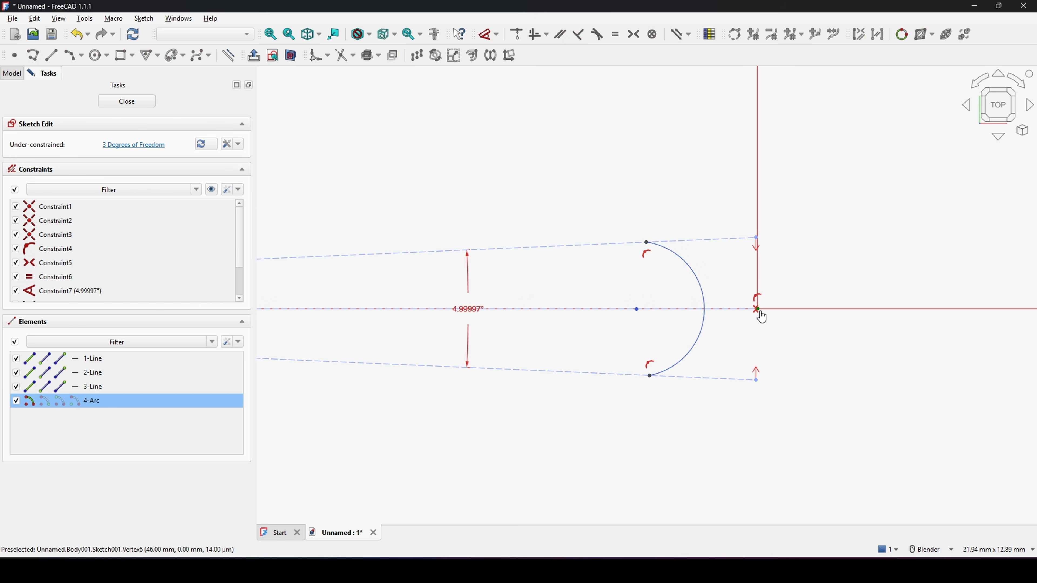
{"action": "left_click", "coordinate": [756, 309]}
{"action": "key", "text": "c"}
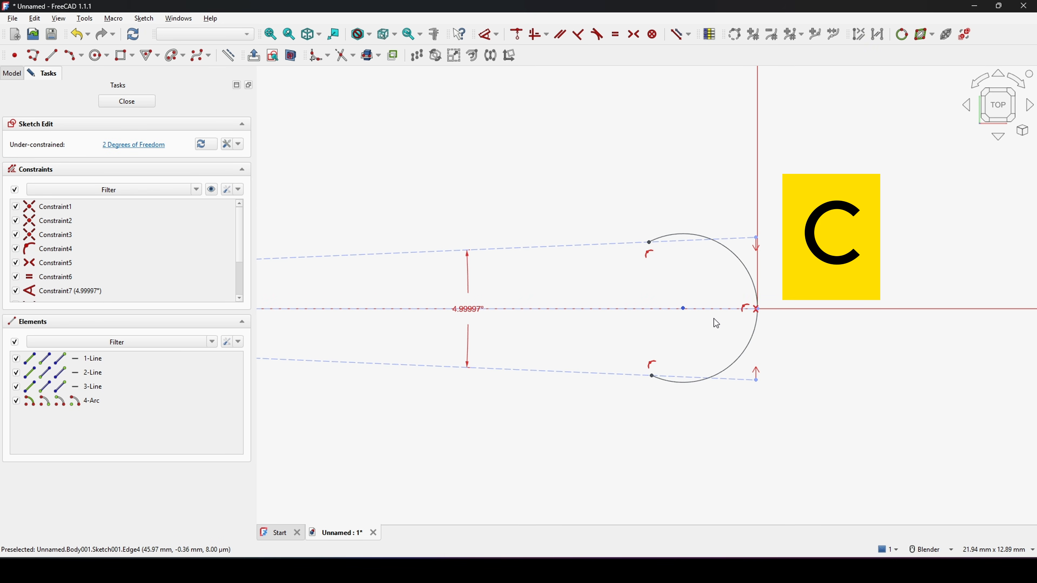
Step: Make the arc tangent to both the upper and lower construction lines
{"action": "scroll", "coordinate": [711, 277], "scroll_direction": "up", "scroll_amount": 1}
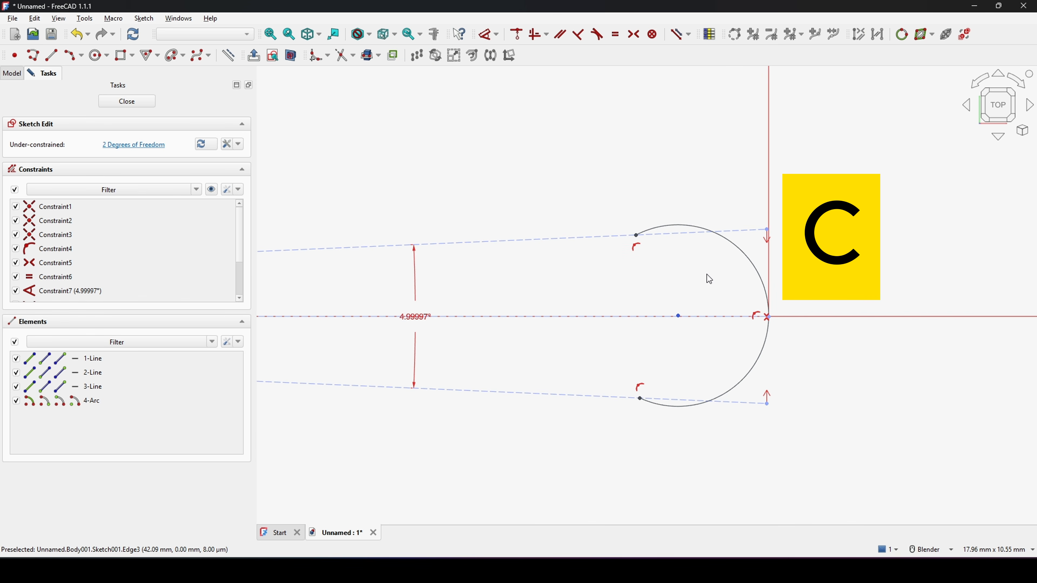
{"action": "left_click", "coordinate": [739, 246]}
{"action": "left_click", "coordinate": [744, 231]}
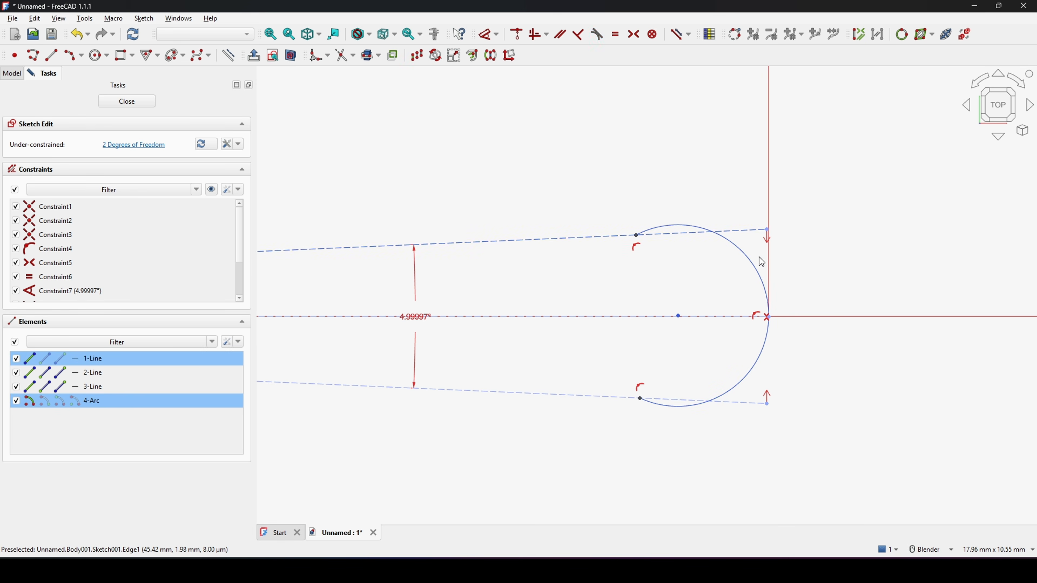
{"action": "key", "text": "t"}
{"action": "left_click", "coordinate": [525, 305]}
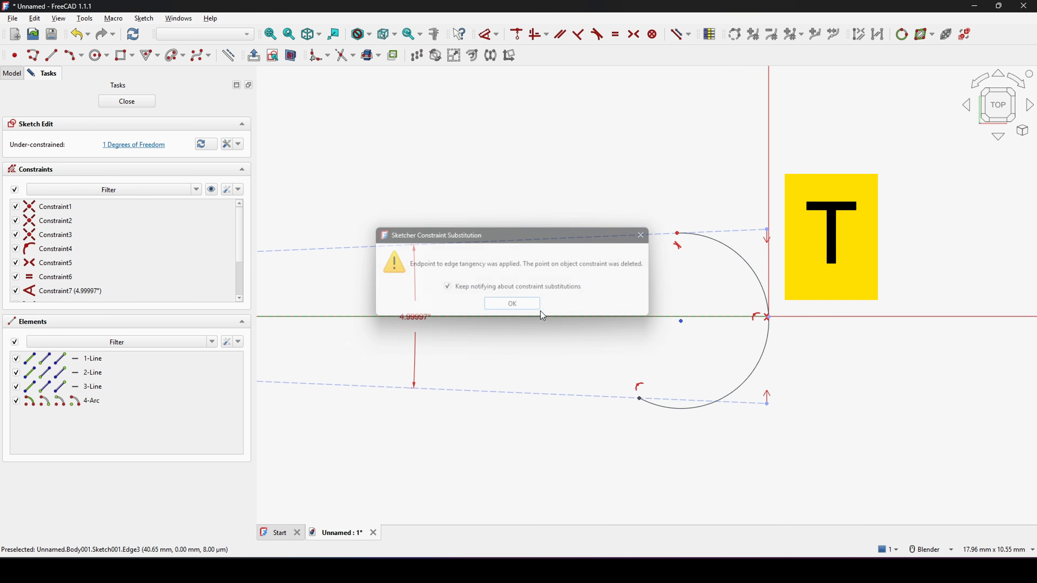
{"action": "left_click", "coordinate": [739, 393]}
{"action": "left_click", "coordinate": [751, 403]}
{"action": "key", "text": "t"}
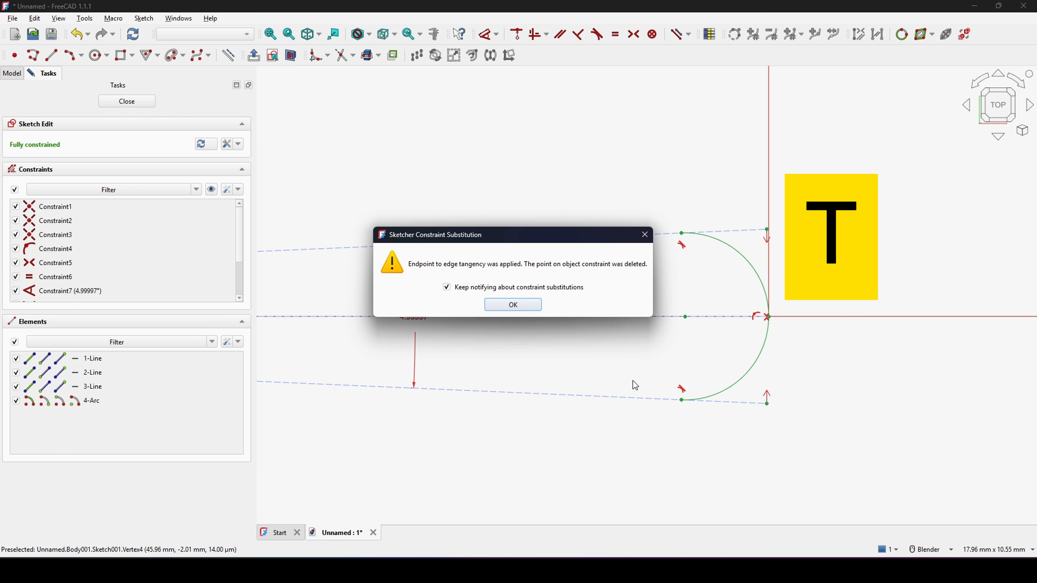
{"action": "left_click", "coordinate": [515, 306]}
Step: Draw two lines from the origin to the arc's upper and lower end points to close the wedge profile
{"action": "scroll", "coordinate": [619, 300], "scroll_direction": "down", "scroll_amount": 5}
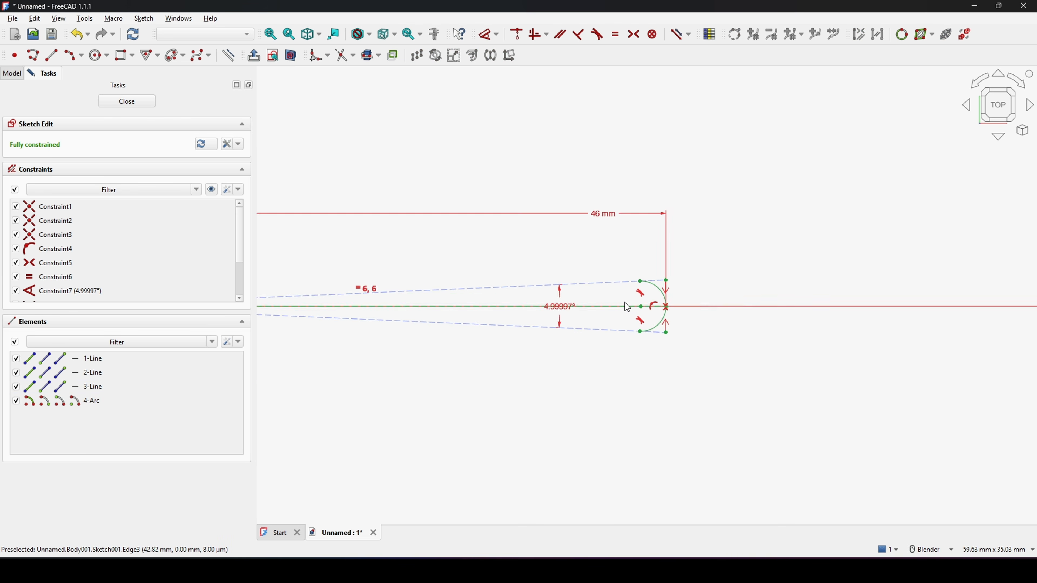
{"action": "scroll", "coordinate": [713, 317], "scroll_direction": "up", "scroll_amount": 2}
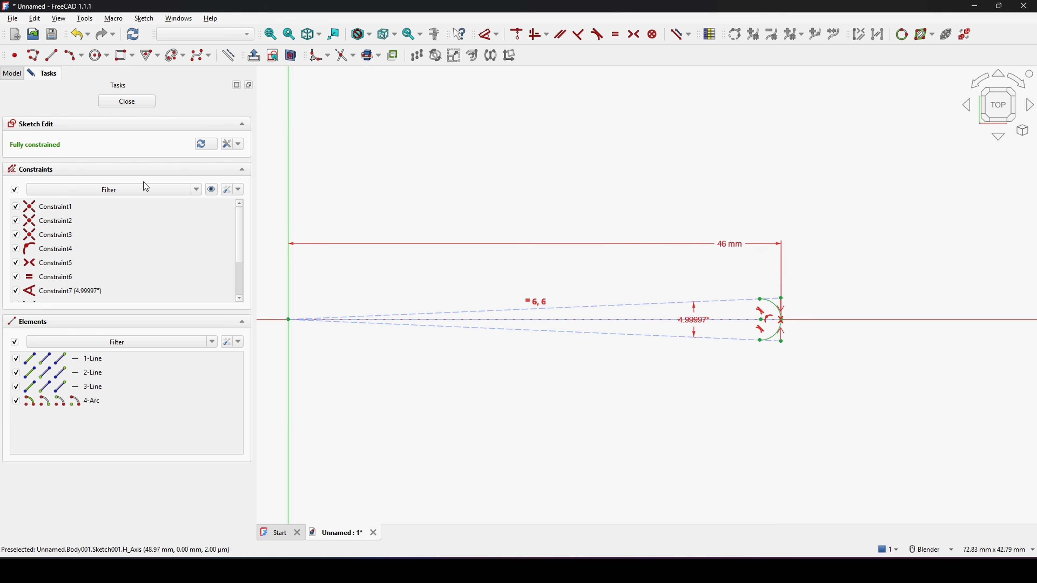
{"action": "left_click", "coordinate": [51, 55]}
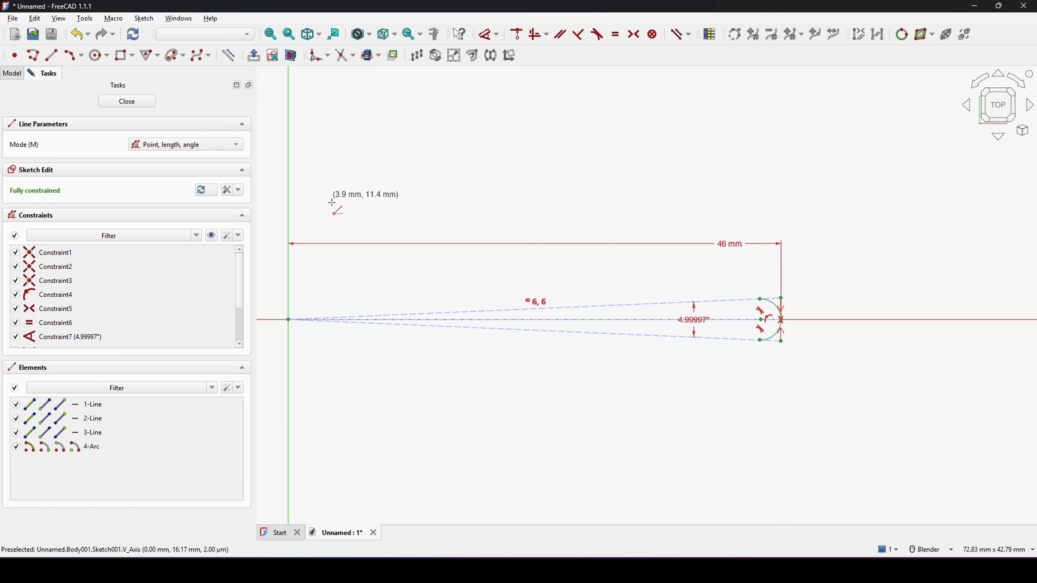
{"action": "left_click", "coordinate": [288, 318]}
{"action": "scroll", "coordinate": [754, 306], "scroll_direction": "up", "scroll_amount": 3}
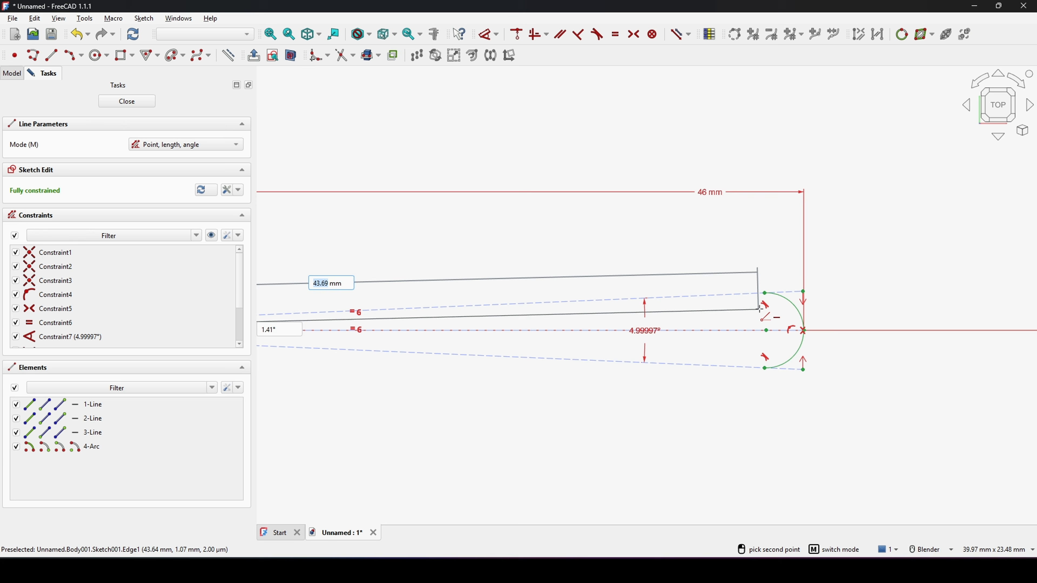
{"action": "left_click", "coordinate": [767, 294]}
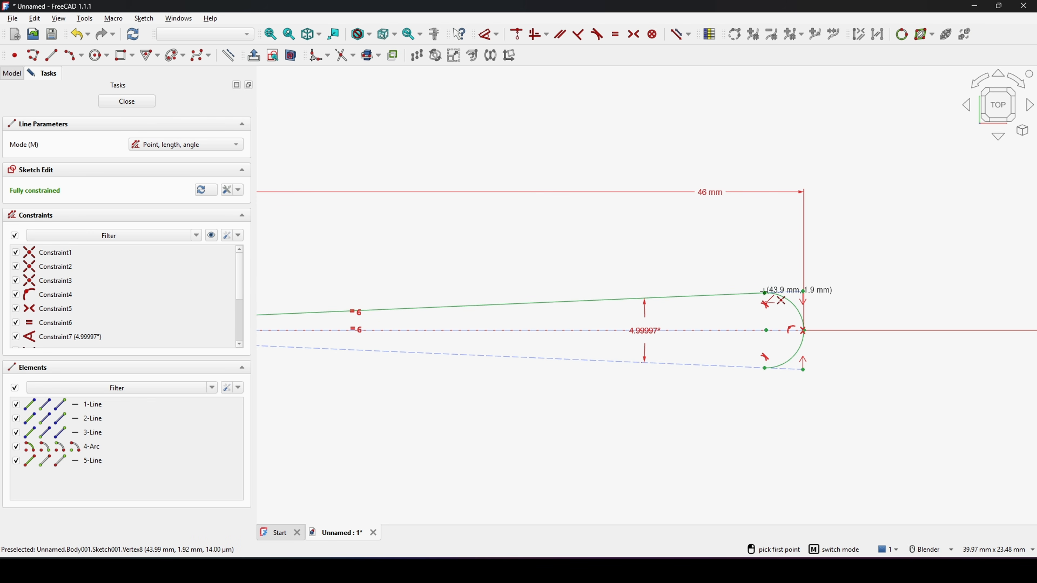
{"action": "left_click", "coordinate": [765, 369]}
{"action": "scroll", "coordinate": [667, 394], "scroll_direction": "down", "scroll_amount": 5}
{"action": "middle_click_drag", "start_coordinate": [512, 412], "coordinate": [613, 396], "text": "shift"}
{"action": "scroll", "coordinate": [613, 396], "scroll_direction": "up", "scroll_amount": 3}
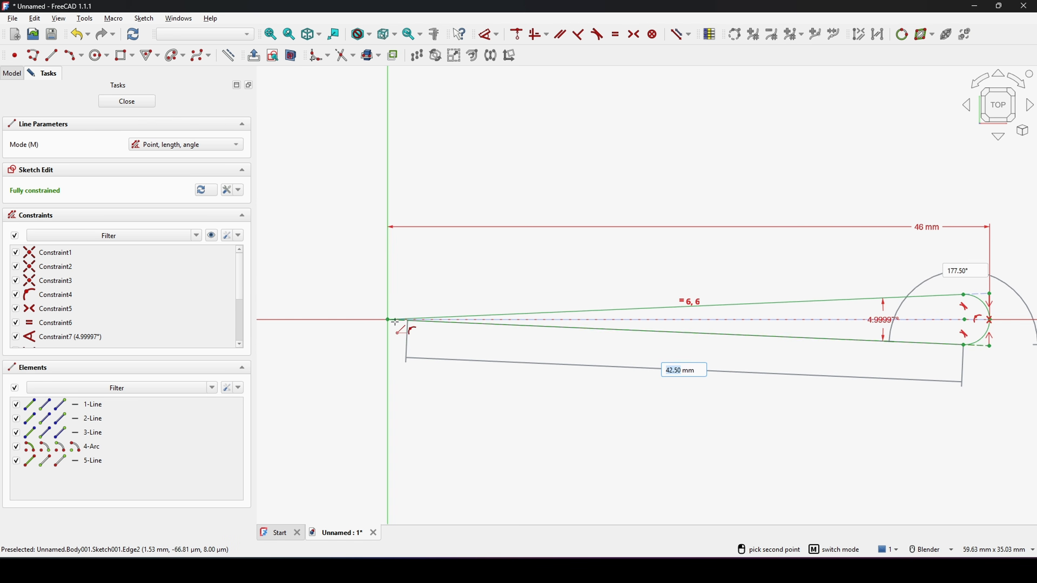
{"action": "left_click", "coordinate": [389, 319]}
{"action": "right_click", "coordinate": [496, 251]}
{"action": "scroll", "coordinate": [572, 278], "scroll_direction": "down", "scroll_amount": 3}
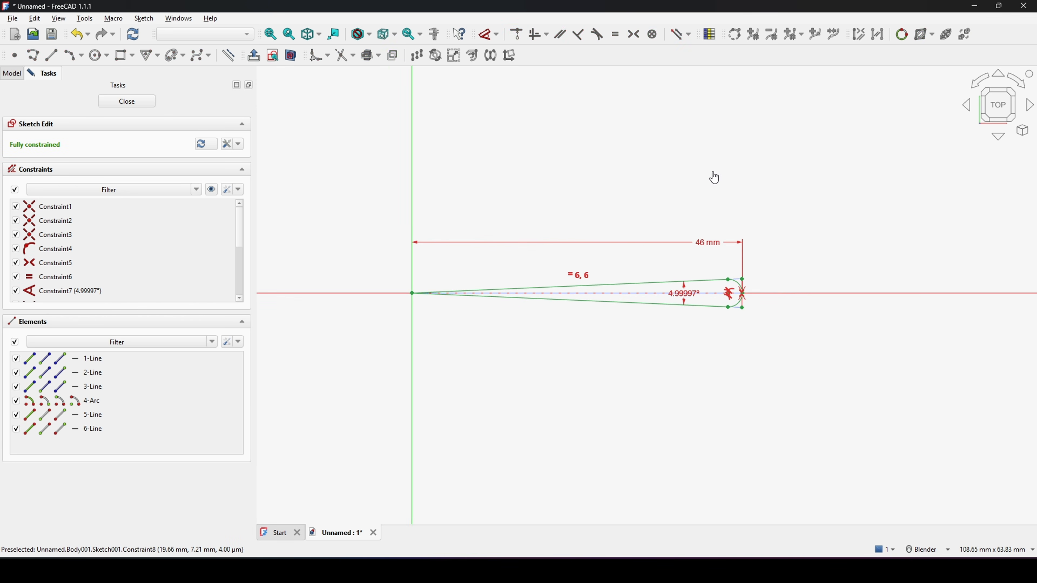
Step: Close the sketch
{"action": "left_click", "coordinate": [125, 104]}
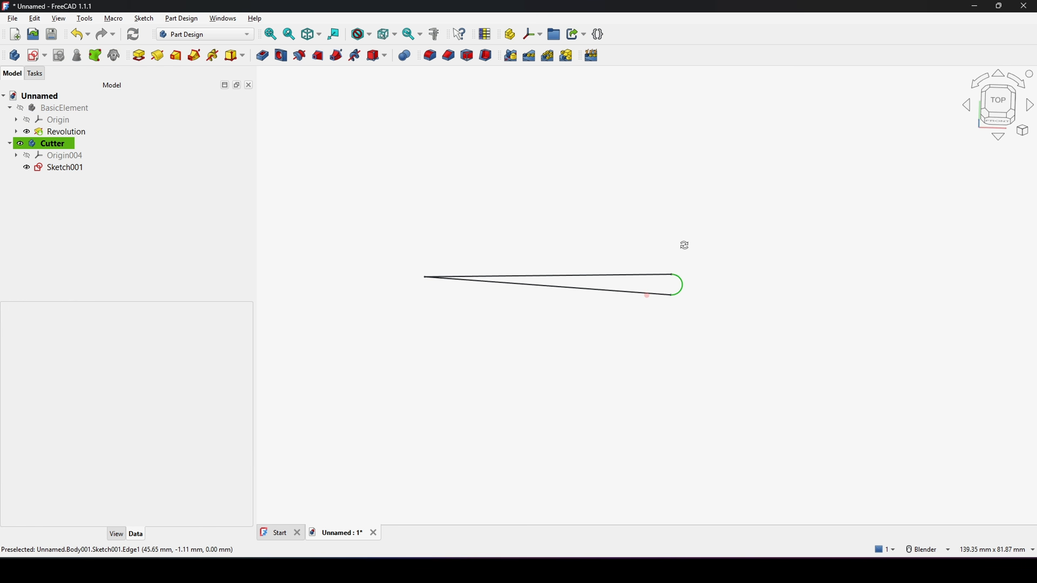
{"action": "middle_click_drag", "start_coordinate": [751, 348], "coordinate": [661, 347]}
{"action": "scroll", "coordinate": [674, 330], "scroll_direction": "up", "scroll_amount": 1}
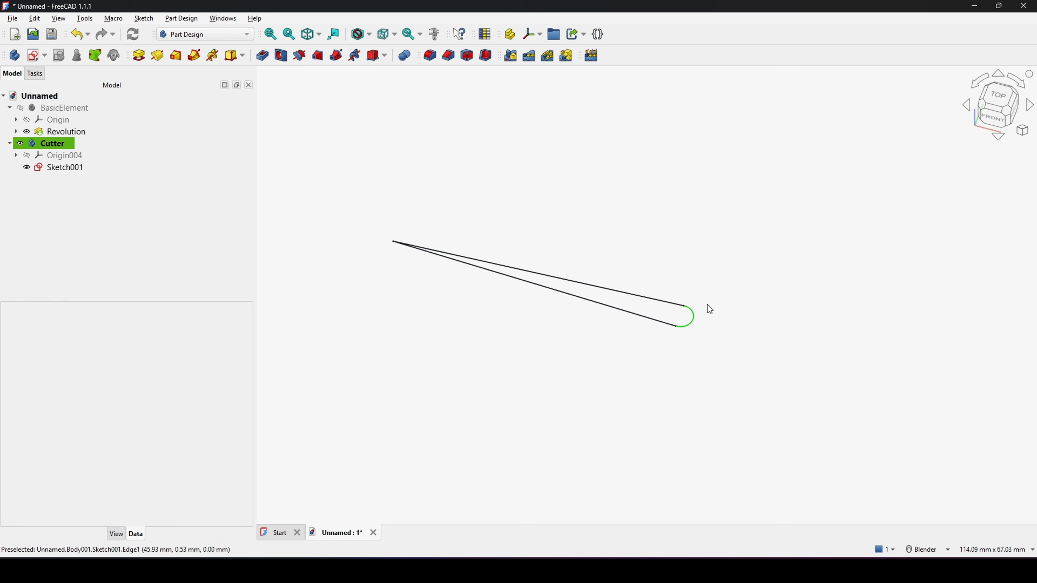
{"action": "middle_click_drag", "start_coordinate": [707, 305], "coordinate": [716, 316], "text": "shift"}
{"action": "middle_click_drag", "start_coordinate": [732, 258], "coordinate": [745, 257], "text": "shift"}
Step: Pad the Cutter sketch with a length of 50-4, giving 46 mm
{"action": "left_click", "coordinate": [60, 166]}
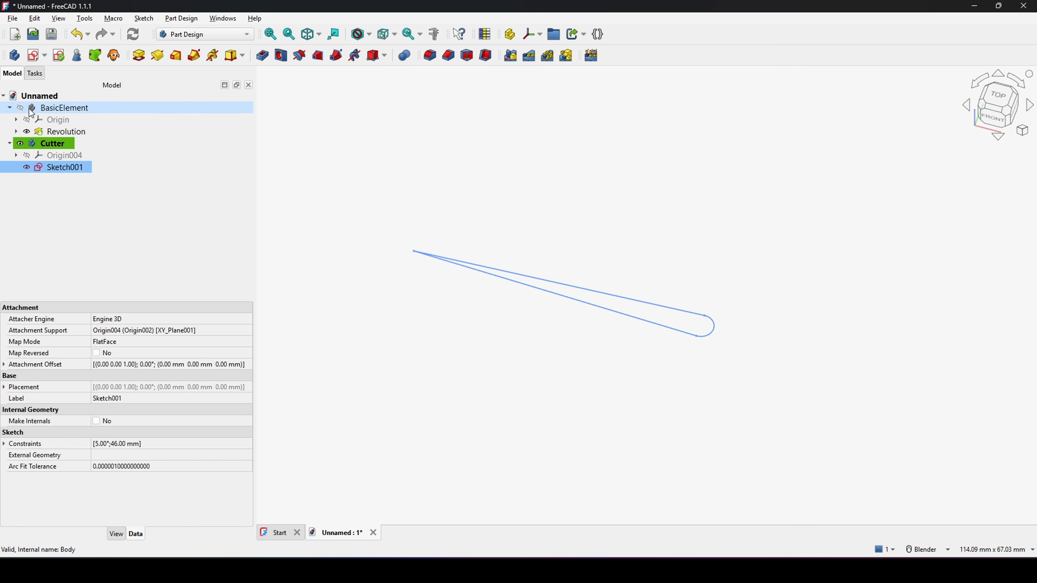
{"action": "left_click", "coordinate": [139, 56]}
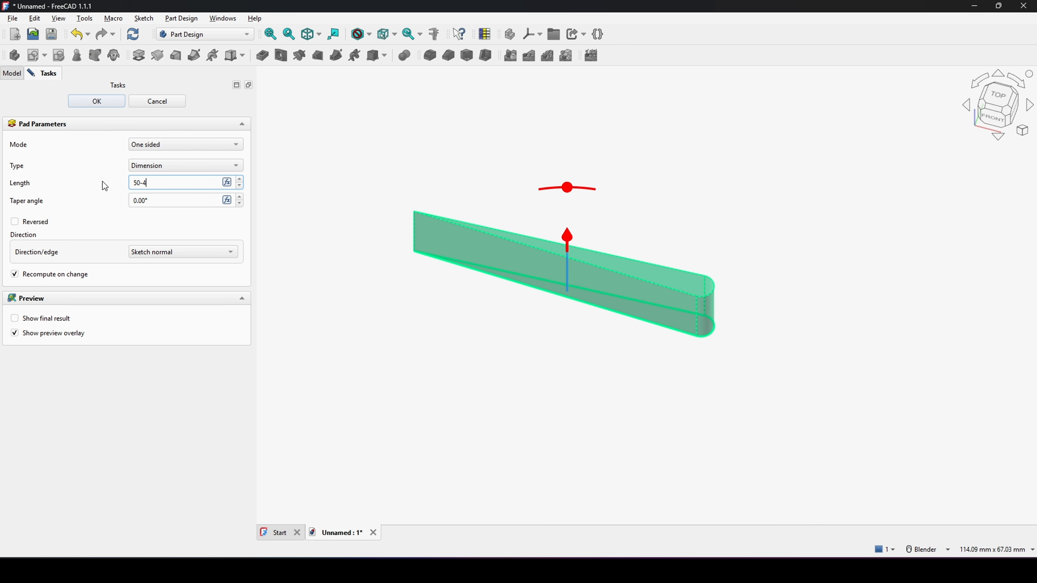
{"action": "key", "text": "Return"}
{"action": "scroll", "coordinate": [556, 213], "scroll_direction": "down", "scroll_amount": 3}
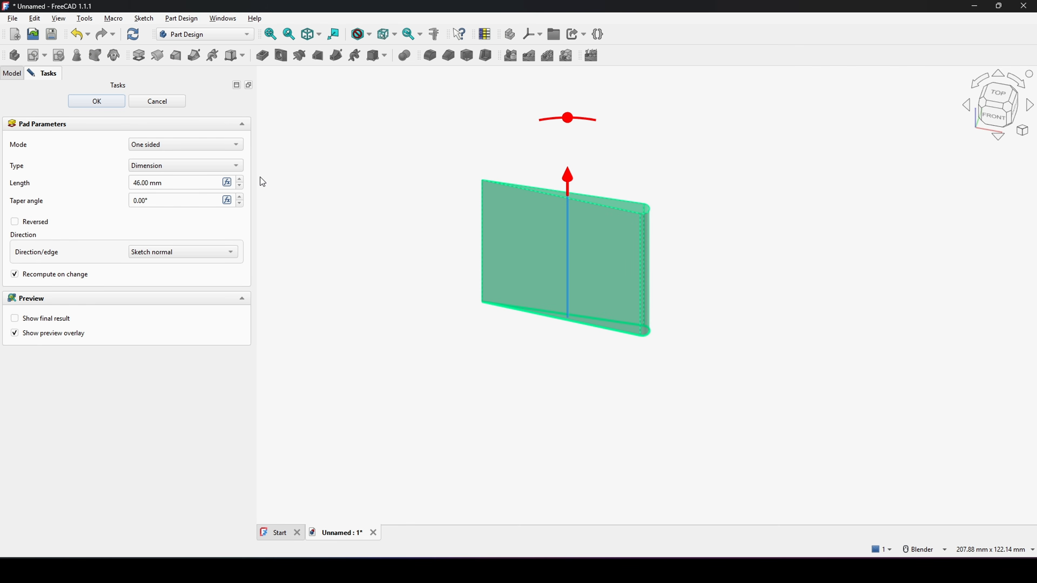
{"action": "left_click", "coordinate": [122, 103]}
Step: Show the BasicElement body again
{"action": "middle_click_drag", "start_coordinate": [673, 278], "coordinate": [614, 218]}
{"action": "scroll", "coordinate": [708, 223], "scroll_direction": "up", "scroll_amount": 2}
{"action": "middle_click_drag", "start_coordinate": [690, 225], "coordinate": [635, 275]}
{"action": "scroll", "coordinate": [643, 279], "scroll_direction": "up", "scroll_amount": 1}
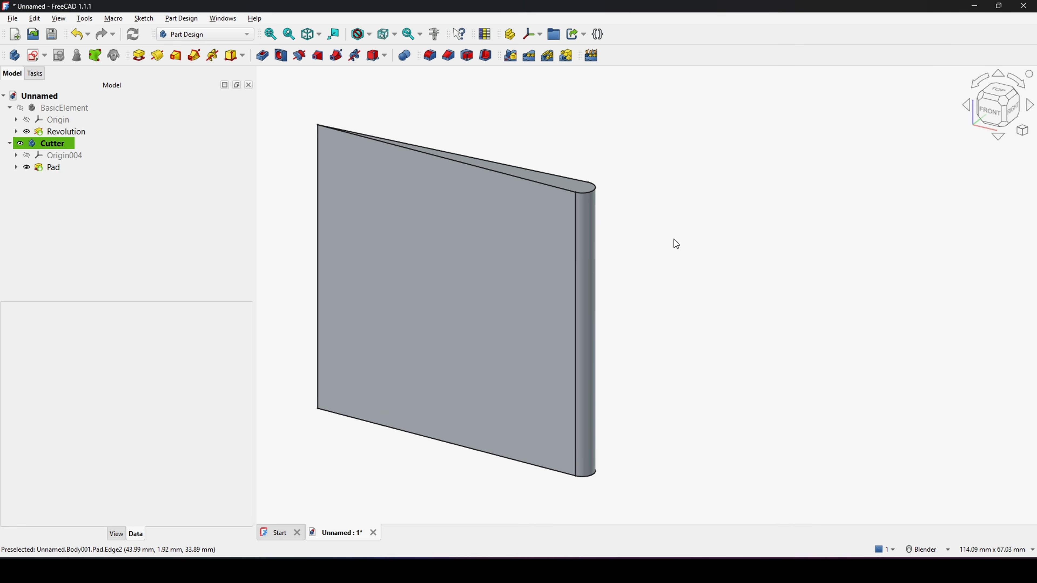
{"action": "left_click", "coordinate": [73, 107]}
{"action": "key", "text": "space"}
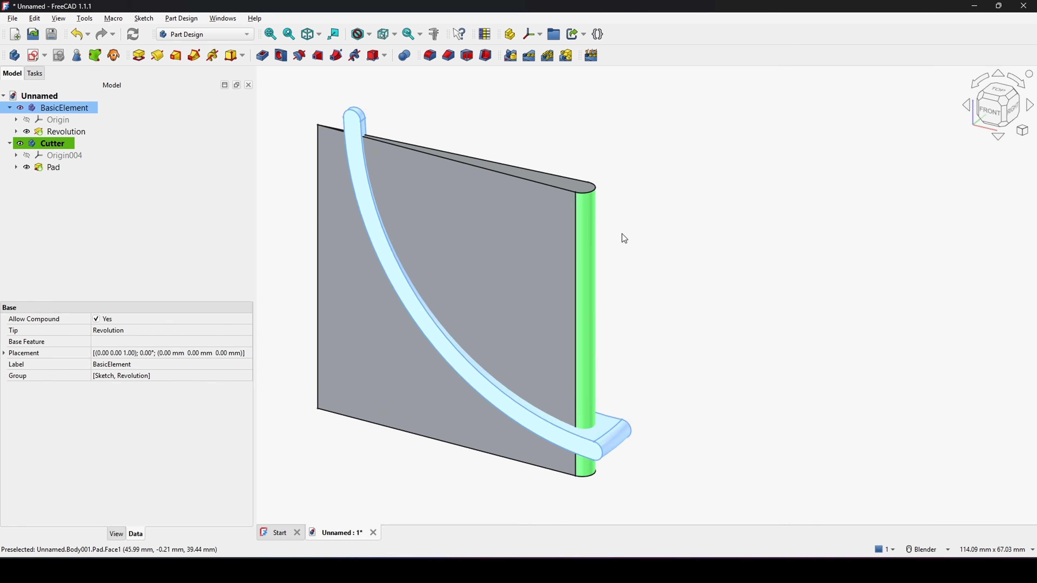
Step: Inspect the cutter pad against the revolved element from another angle
{"action": "left_click", "coordinate": [731, 245]}
{"action": "mouse_move", "coordinate": [636, 312]}
{"action": "middle_mouse_down"}
{"action": "mouse_move", "coordinate": [518, 300]}
{"action": "mouse_move", "coordinate": [644, 299]}
{"action": "middle_mouse_up"}
{"action": "scroll", "coordinate": [612, 252], "scroll_direction": "up", "scroll_amount": 2}
{"action": "left_click", "coordinate": [572, 251]}
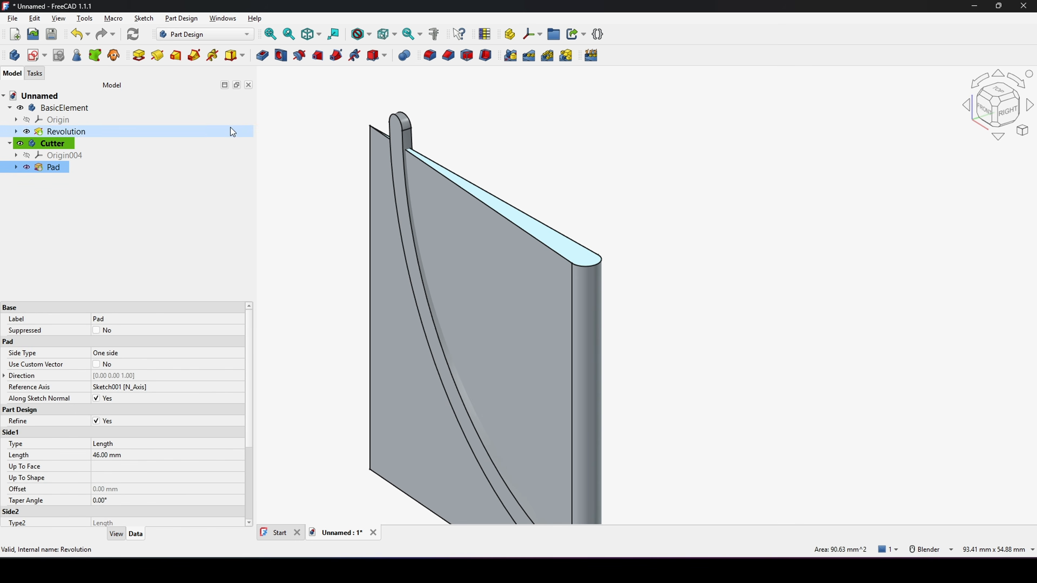
Step: Create a new sketch on the Cutter pad's top face and draw a rectangle about 16 by 17 mm over its wide end
{"action": "left_click", "coordinate": [33, 55]}
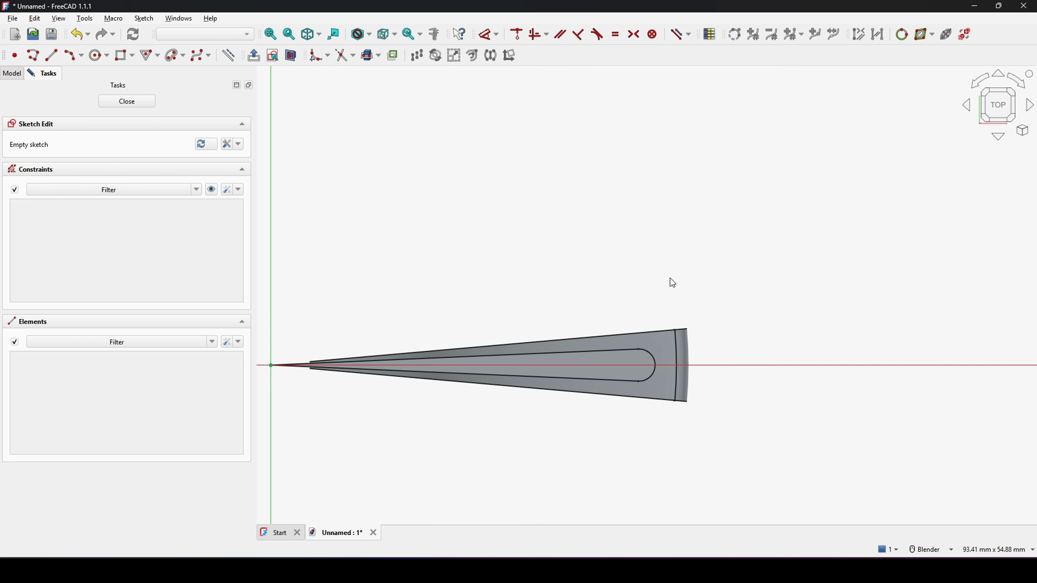
{"action": "left_click", "coordinate": [123, 56]}
{"action": "left_click", "coordinate": [597, 232]}
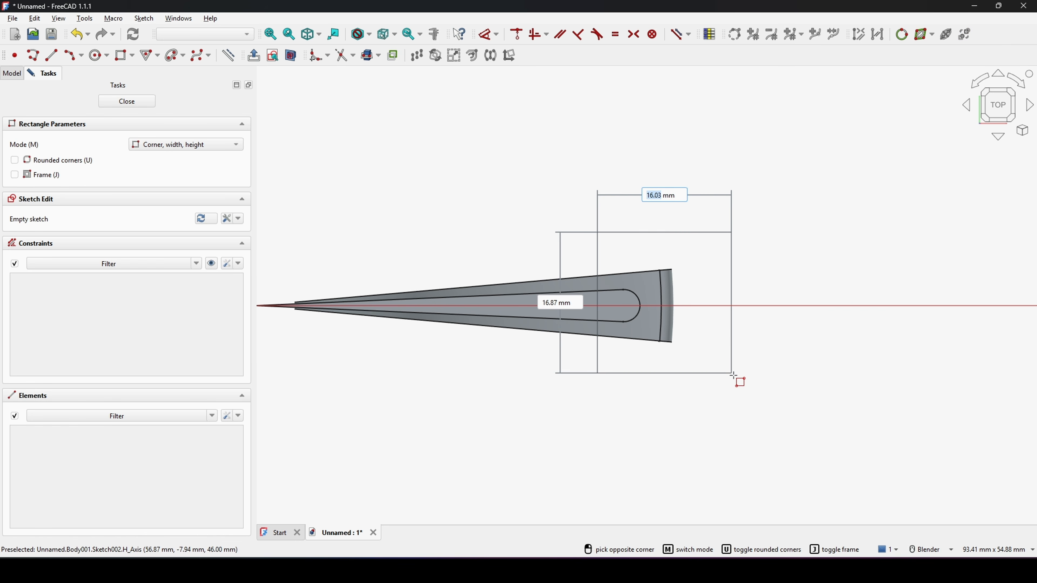
{"action": "left_click", "coordinate": [733, 380]}
{"action": "key", "text": "Escape"}
{"action": "scroll", "coordinate": [756, 359], "scroll_direction": "up", "scroll_amount": 1}
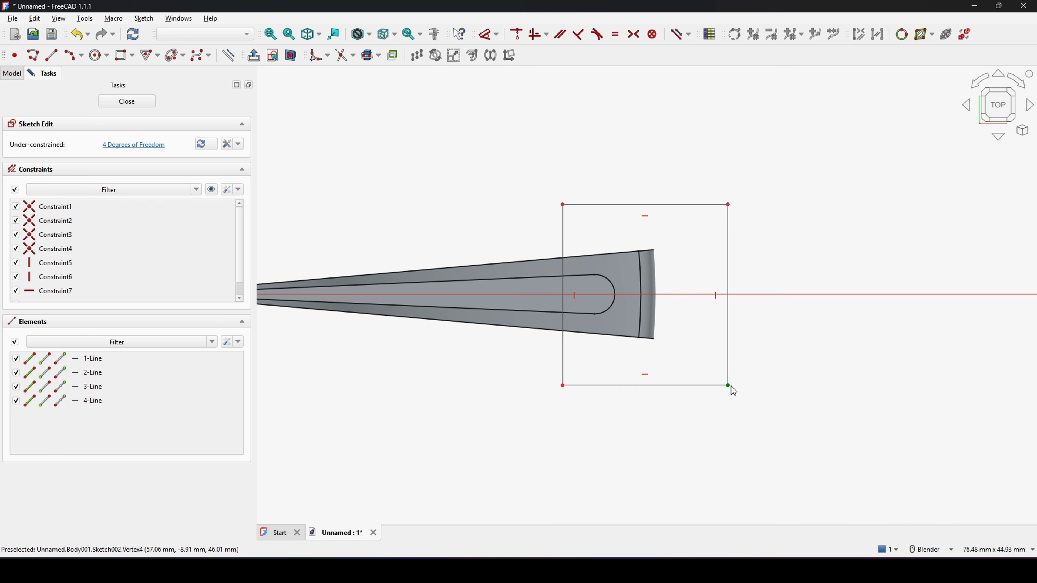
Step: Make the rectangle's left corners symmetric about the horizontal axis
{"action": "left_click", "coordinate": [563, 205]}
{"action": "left_click", "coordinate": [568, 386]}
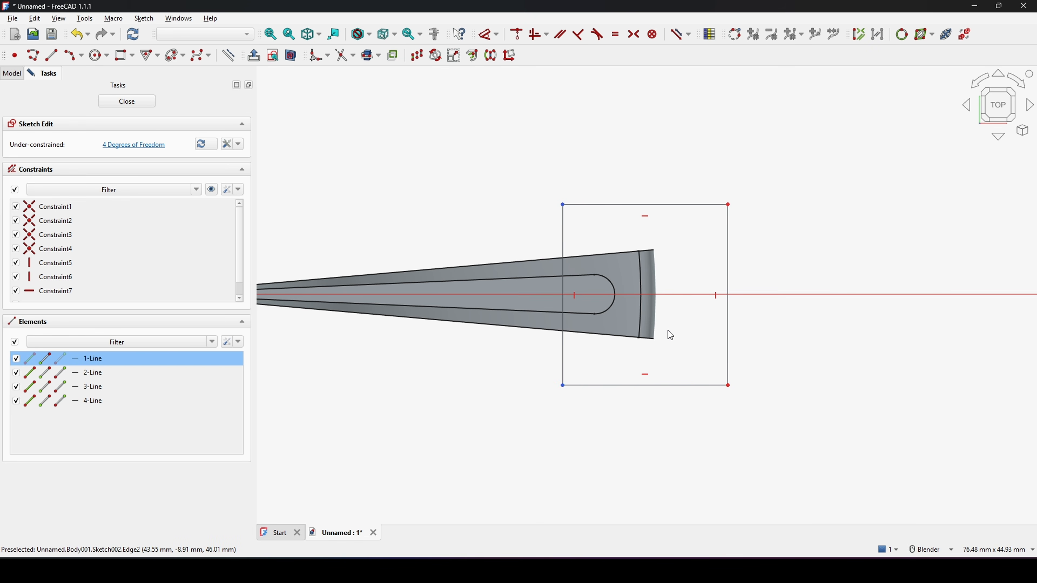
{"action": "key", "text": "s"}
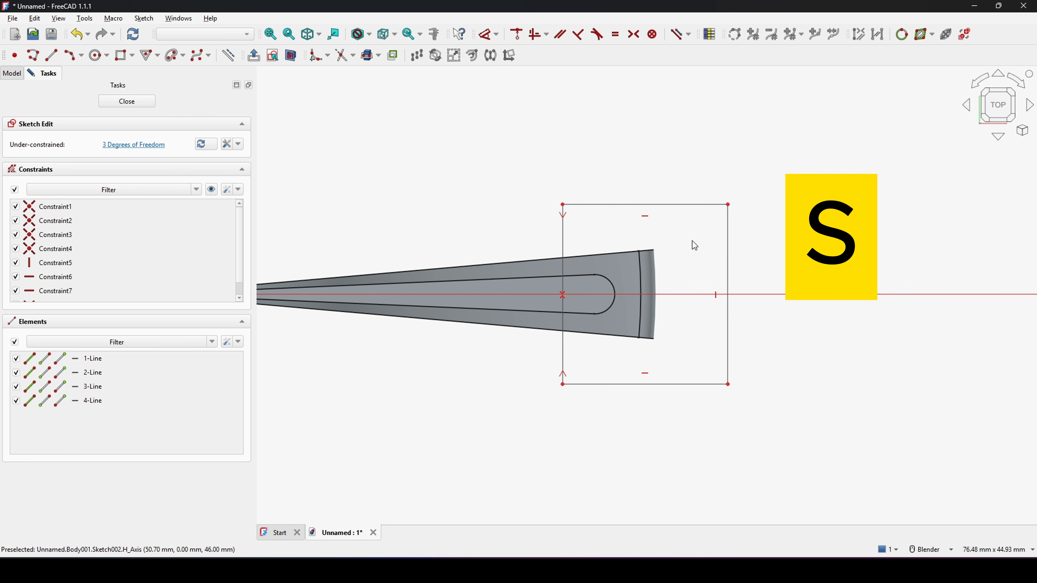
Step: Dimension the rectangle's left edge as 20 mm long
{"action": "left_click", "coordinate": [563, 244]}
{"action": "left_click", "coordinate": [500, 239]}
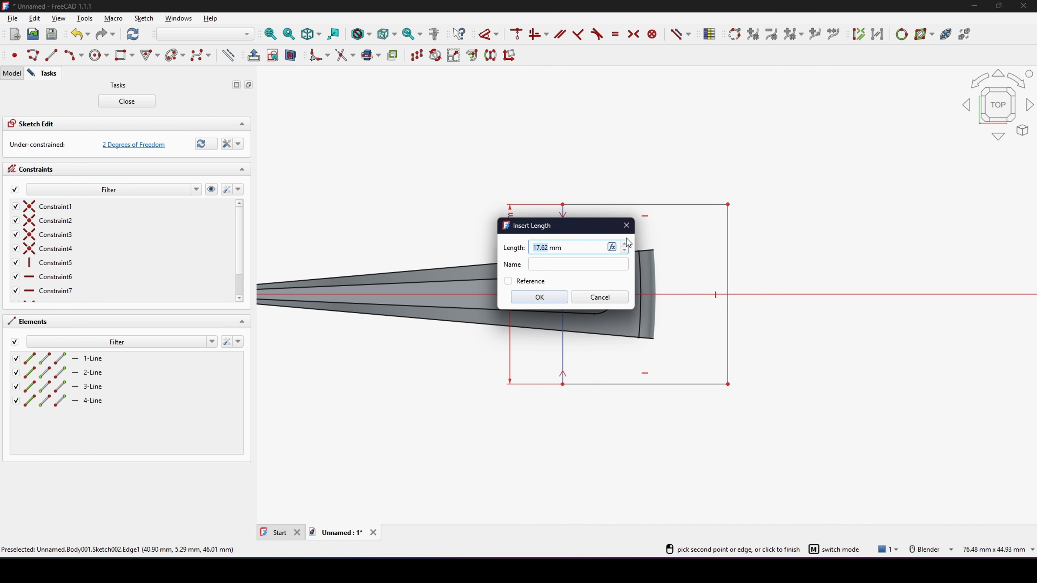
{"action": "type", "text": "20"}
{"action": "key", "text": "Return"}
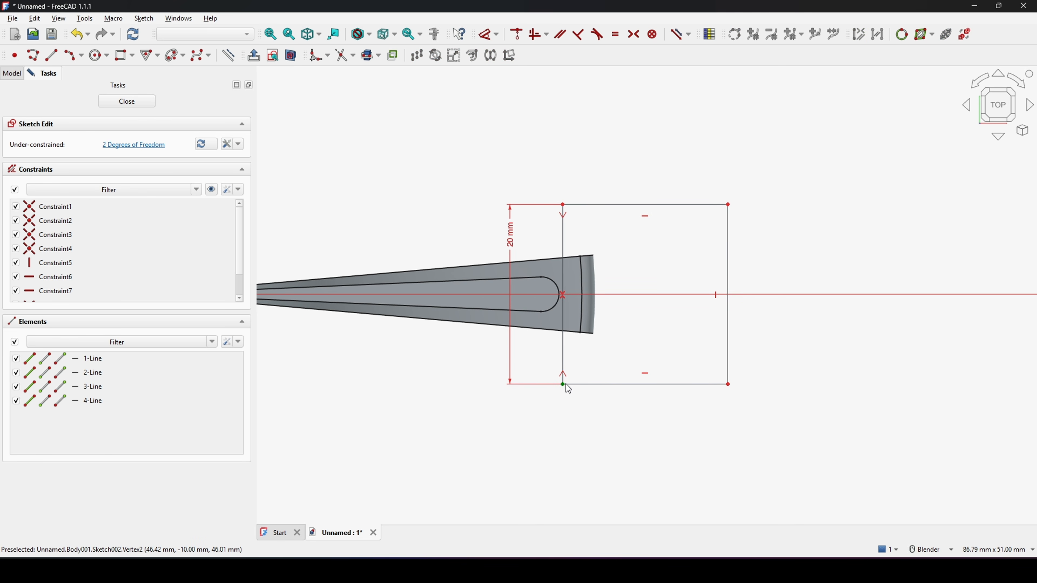
Step: Set the horizontal distance from the origin to the rectangle's left edge to 40 mm
{"action": "left_click_drag", "start_coordinate": [566, 385], "coordinate": [571, 384]}
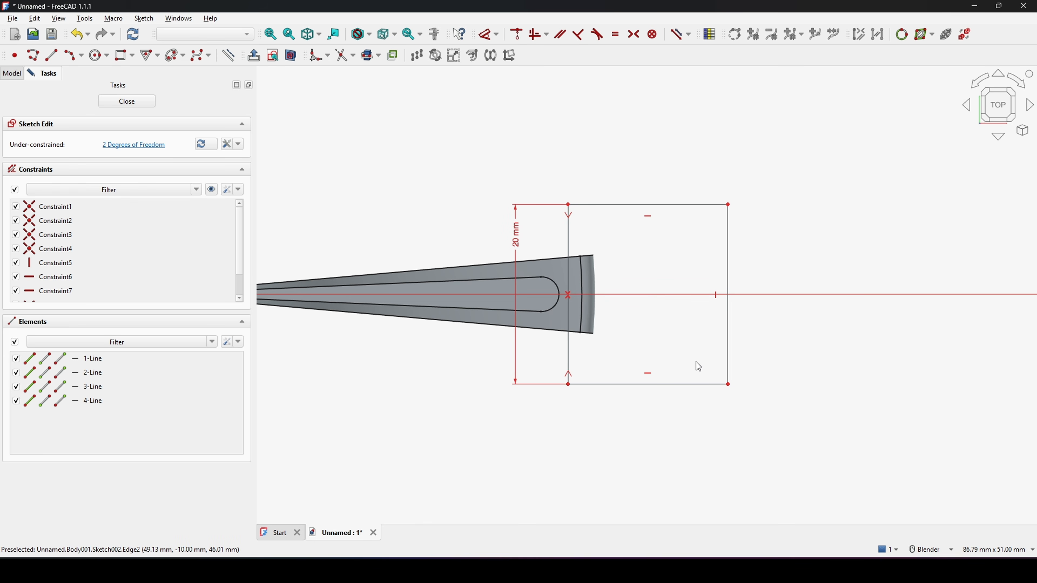
{"action": "scroll", "coordinate": [605, 241], "scroll_direction": "down", "scroll_amount": 3}
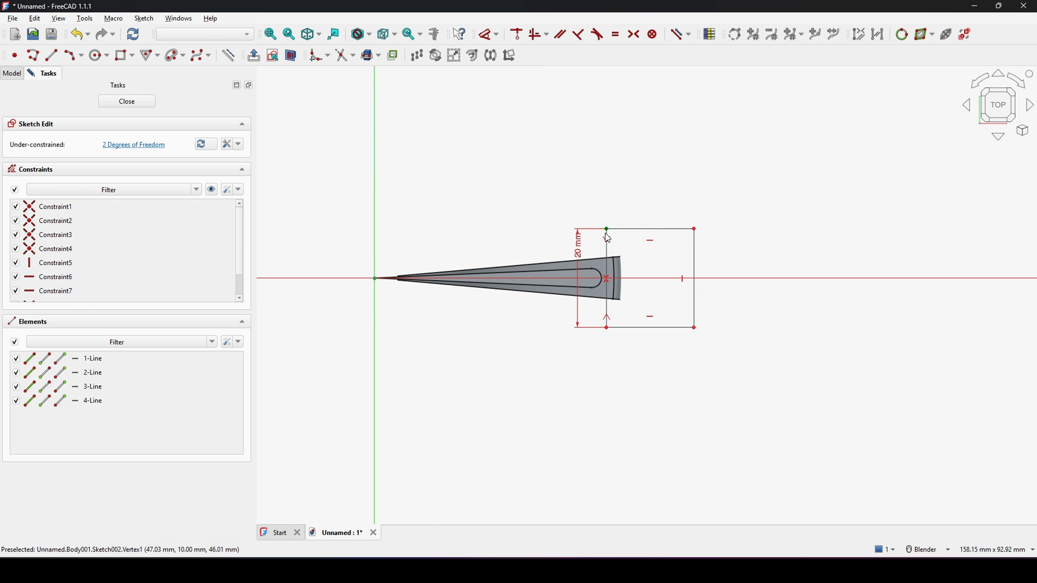
{"action": "left_click", "coordinate": [608, 238]}
{"action": "key", "text": "d"}
{"action": "left_click", "coordinate": [539, 172]}
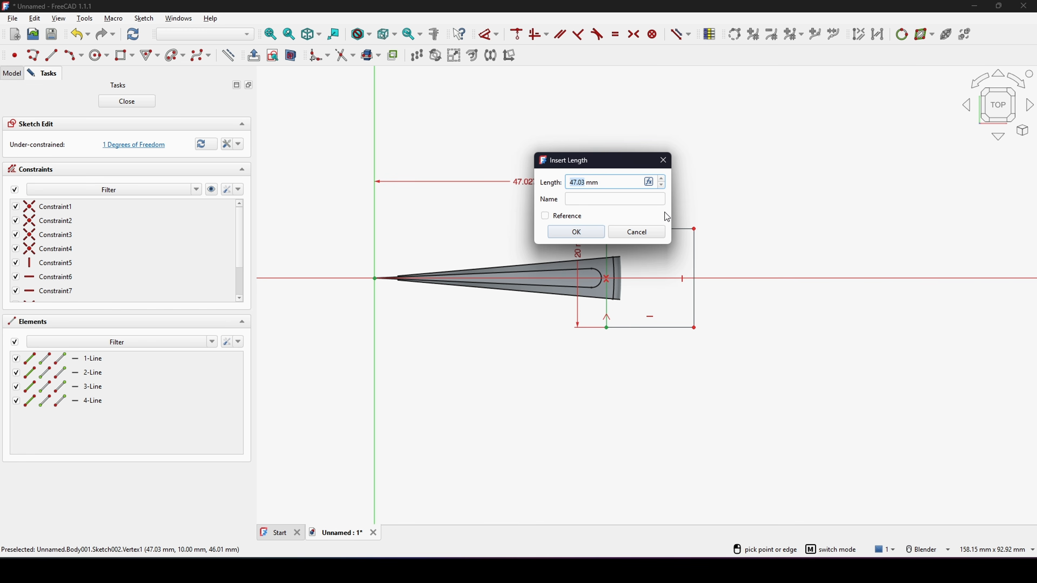
{"action": "left_click_drag", "start_coordinate": [603, 183], "coordinate": [524, 183]}
{"action": "type", "text": "40"}
{"action": "key", "text": "Return"}
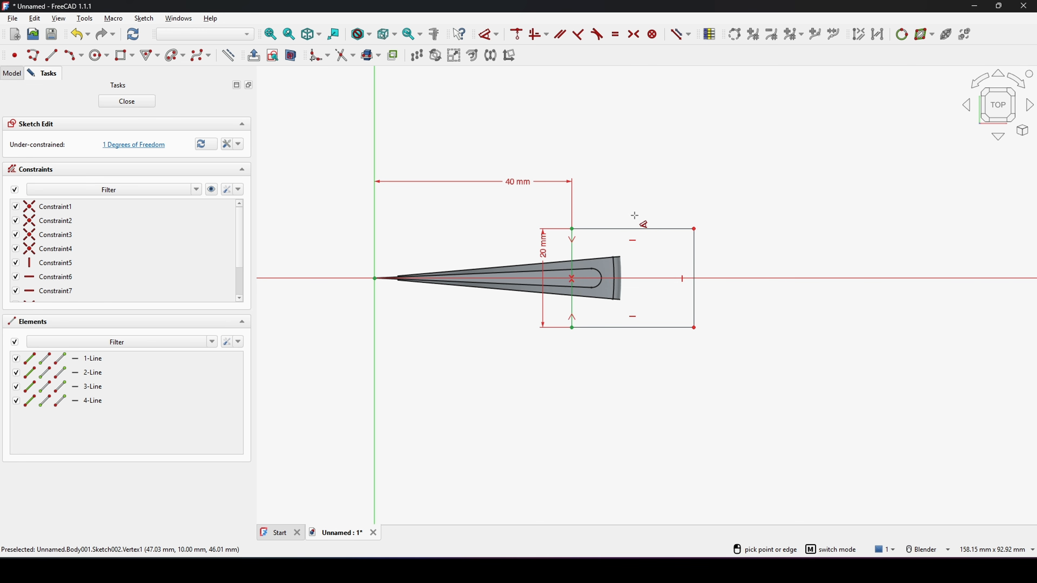
Step: Close the sketch and pocket it 5 mm into the Cutter pad
{"action": "left_click", "coordinate": [127, 102]}
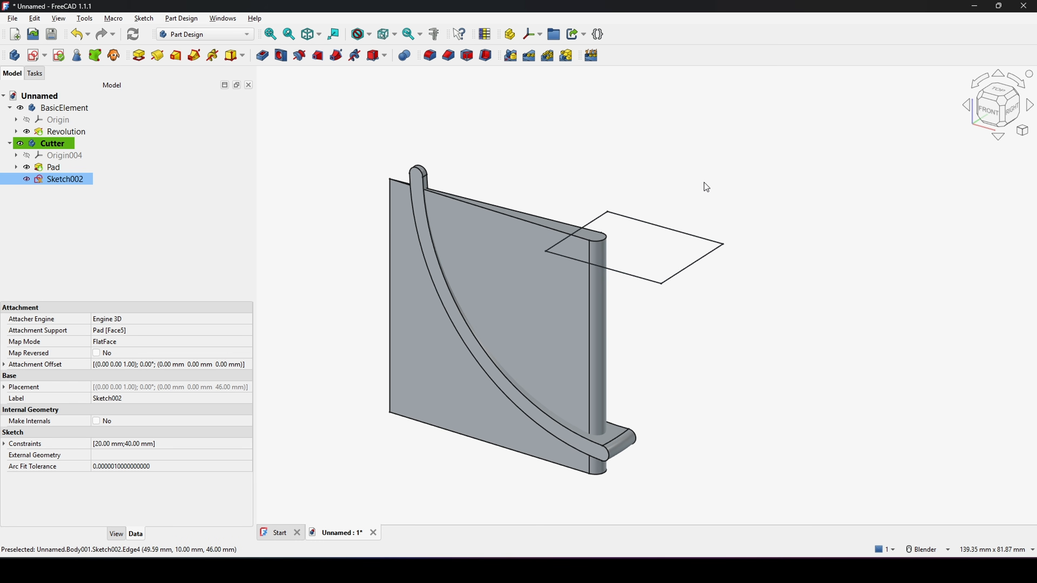
{"action": "left_click", "coordinate": [62, 178]}
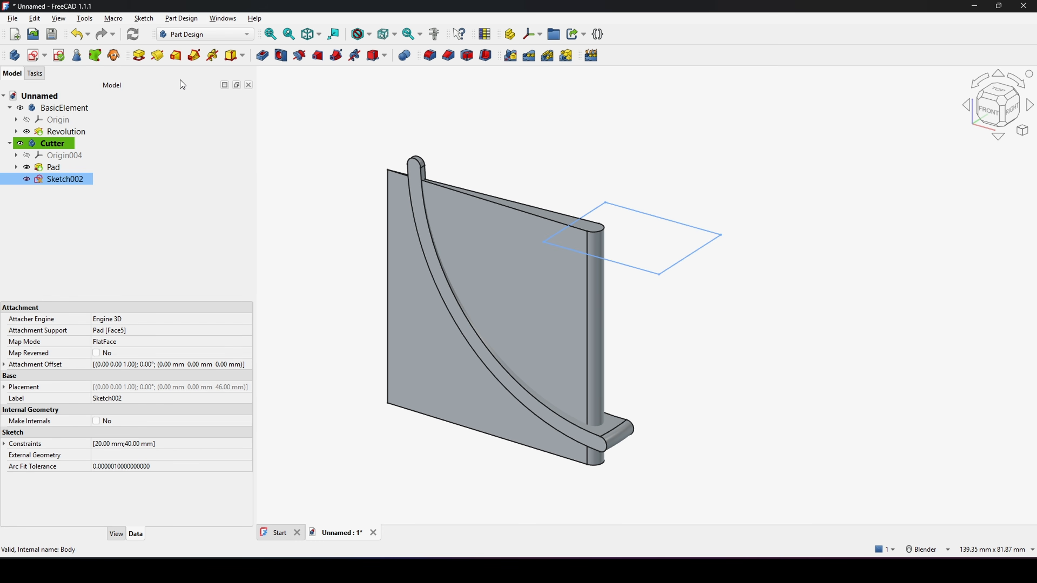
{"action": "left_click", "coordinate": [263, 57]}
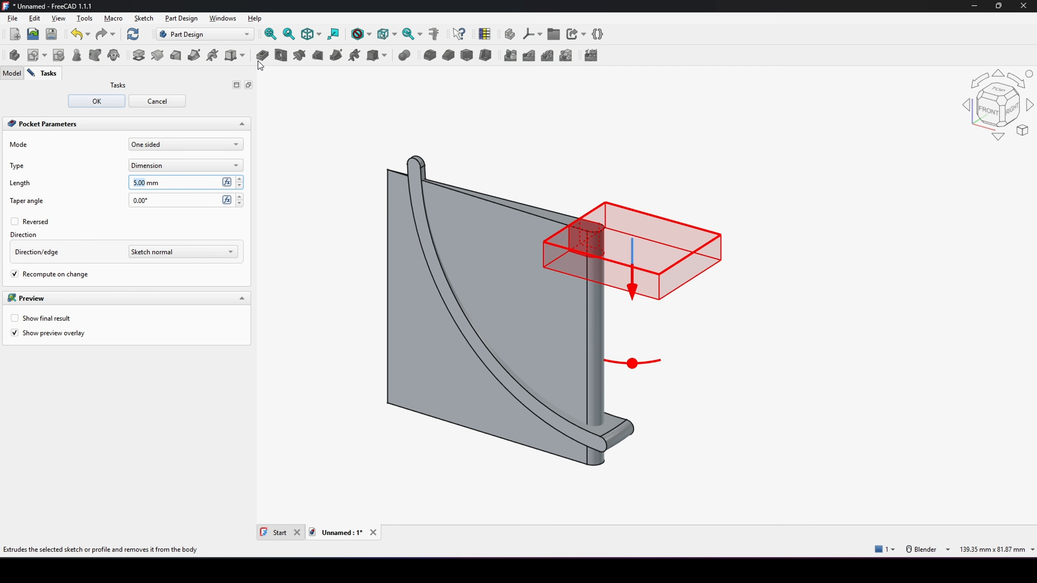
{"action": "left_click", "coordinate": [96, 101]}
Step: Create a new sketch on the pocket's exposed end face
{"action": "middle_click_drag", "start_coordinate": [701, 240], "coordinate": [621, 208]}
{"action": "scroll", "coordinate": [621, 208], "scroll_direction": "up", "scroll_amount": 4}
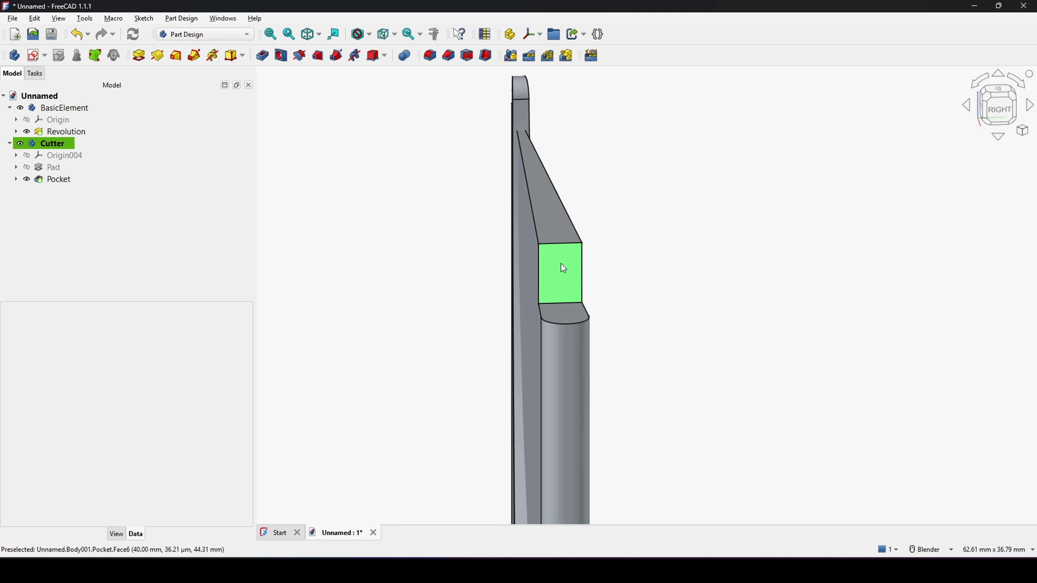
{"action": "left_click", "coordinate": [563, 268]}
{"action": "middle_click_drag", "start_coordinate": [596, 309], "coordinate": [588, 313]}
{"action": "middle_click_drag", "start_coordinate": [706, 314], "coordinate": [712, 290], "text": "shift"}
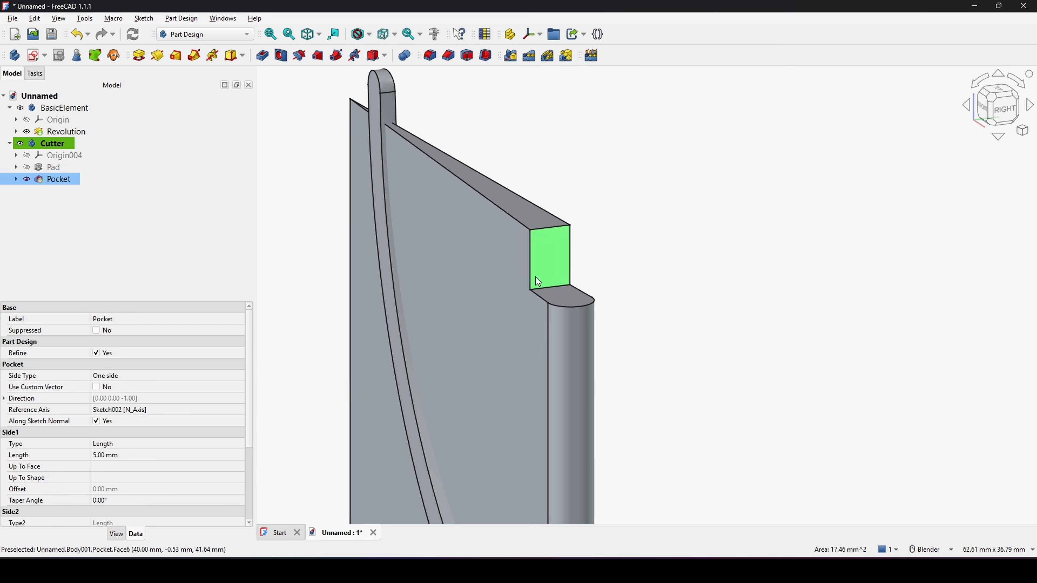
{"action": "middle_click_drag", "start_coordinate": [612, 287], "coordinate": [636, 289]}
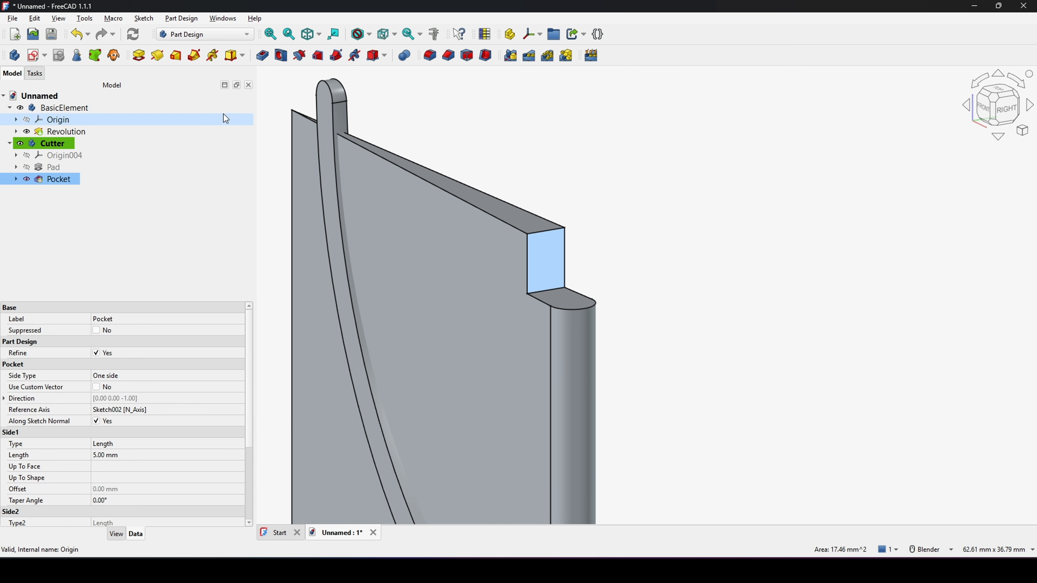
{"action": "left_click", "coordinate": [35, 56]}
{"action": "scroll", "coordinate": [604, 261], "scroll_direction": "up", "scroll_amount": 5}
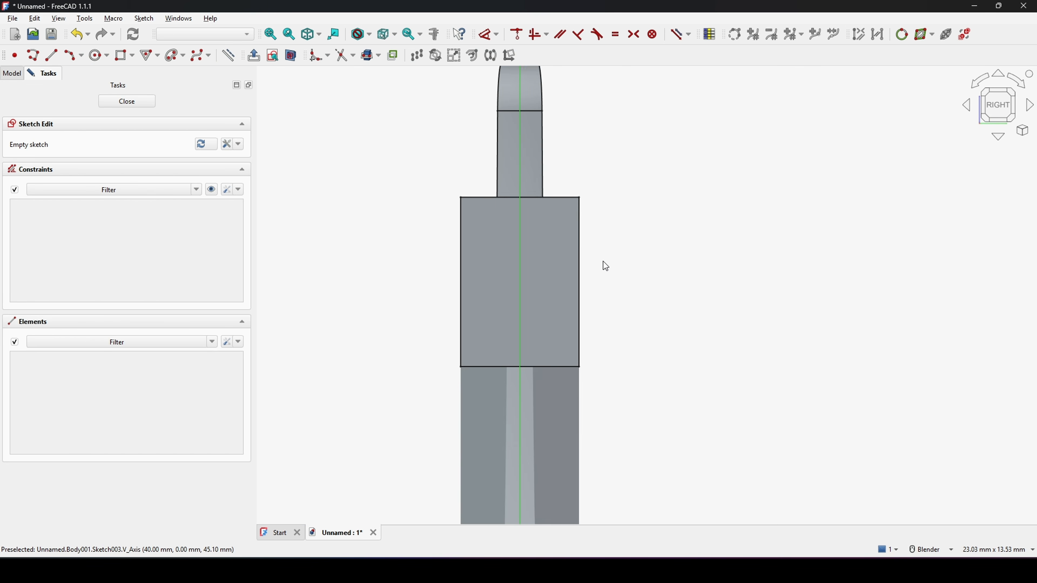
Step: Import the face's left, top and right edges as external geometry
{"action": "middle_click_drag", "start_coordinate": [603, 262], "coordinate": [570, 251], "text": "shift"}
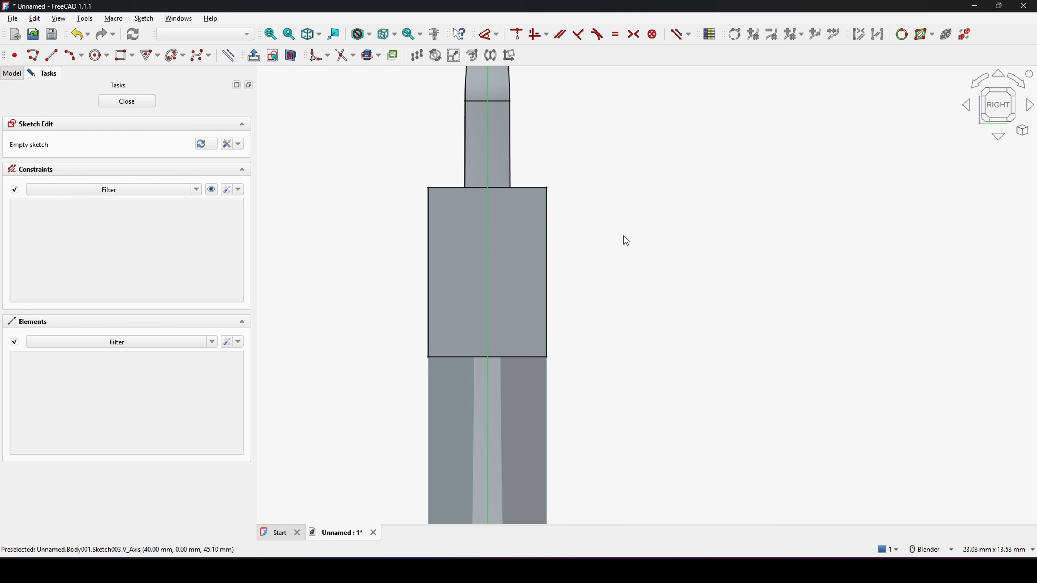
{"action": "key", "text": "g"}
{"action": "key", "text": "x"}
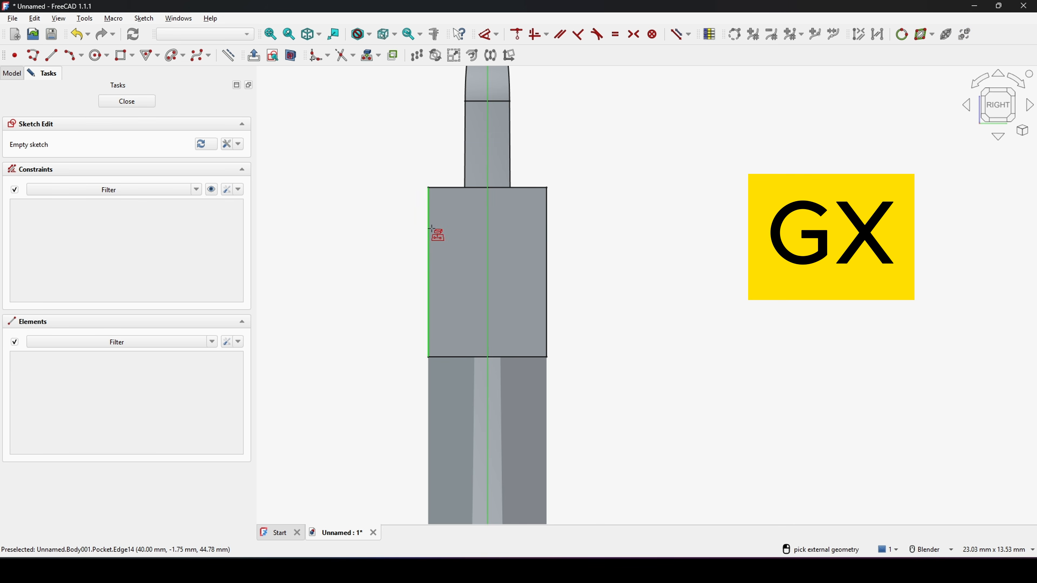
{"action": "left_click", "coordinate": [428, 232]}
{"action": "left_click", "coordinate": [473, 188]}
{"action": "left_click", "coordinate": [547, 231]}
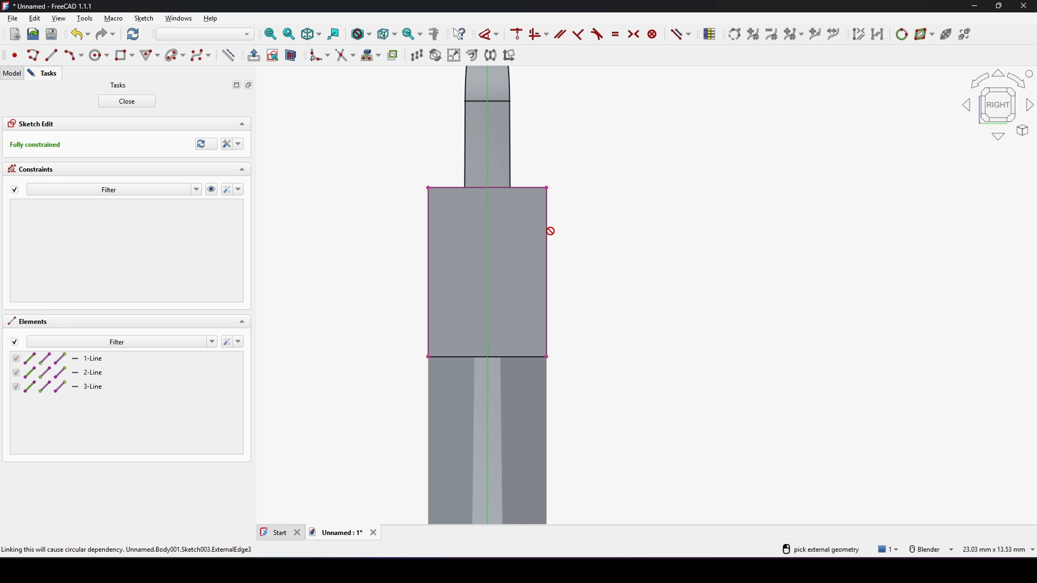
Step: Select the three imported edges and toggle them to construction geometry
{"action": "scroll", "coordinate": [591, 247], "scroll_direction": "down", "scroll_amount": 2}
{"action": "scroll", "coordinate": [588, 244], "scroll_direction": "down", "scroll_amount": 1}
{"action": "left_click_drag", "start_coordinate": [657, 366], "coordinate": [403, 171]}
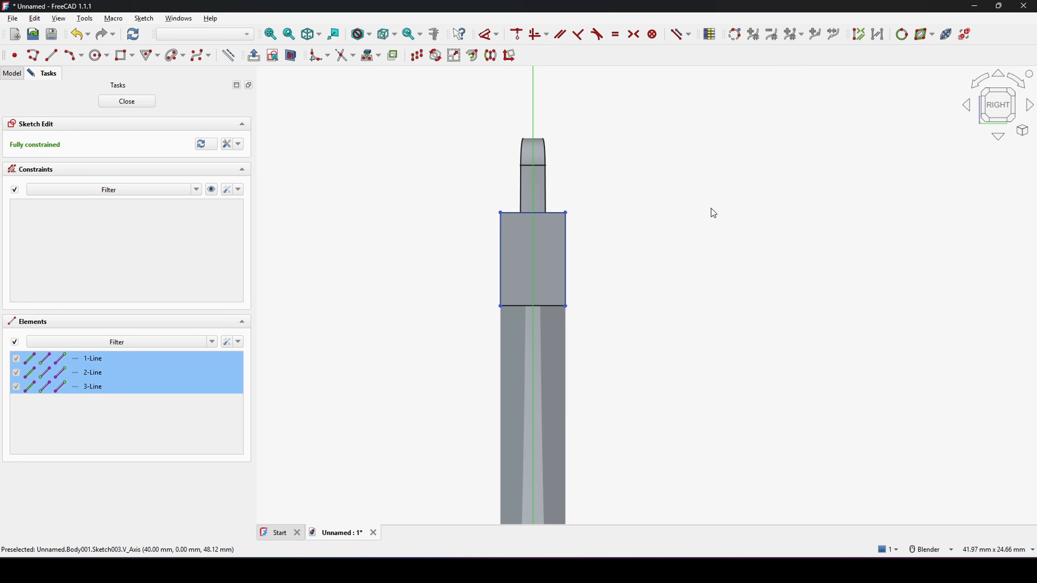
{"action": "scroll", "coordinate": [619, 223], "scroll_direction": "up", "scroll_amount": 2}
{"action": "key", "text": "g"}
{"action": "key", "text": "n"}
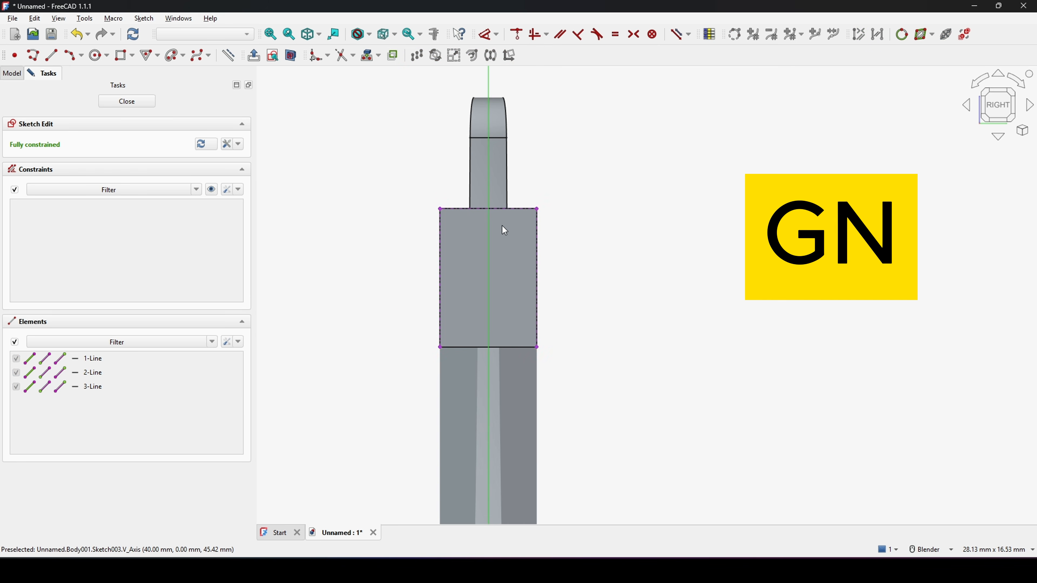
Step: Draw a three-point arc from the face's left edge to its right edge, bulging toward the top edge
{"action": "scroll", "coordinate": [504, 227], "scroll_direction": "up", "scroll_amount": 4}
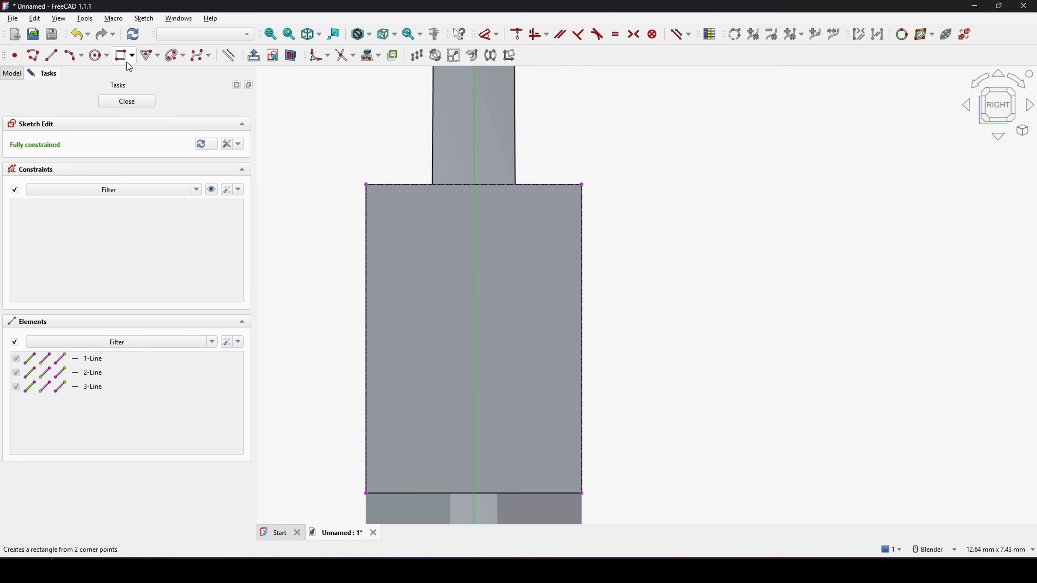
{"action": "left_click", "coordinate": [68, 57]}
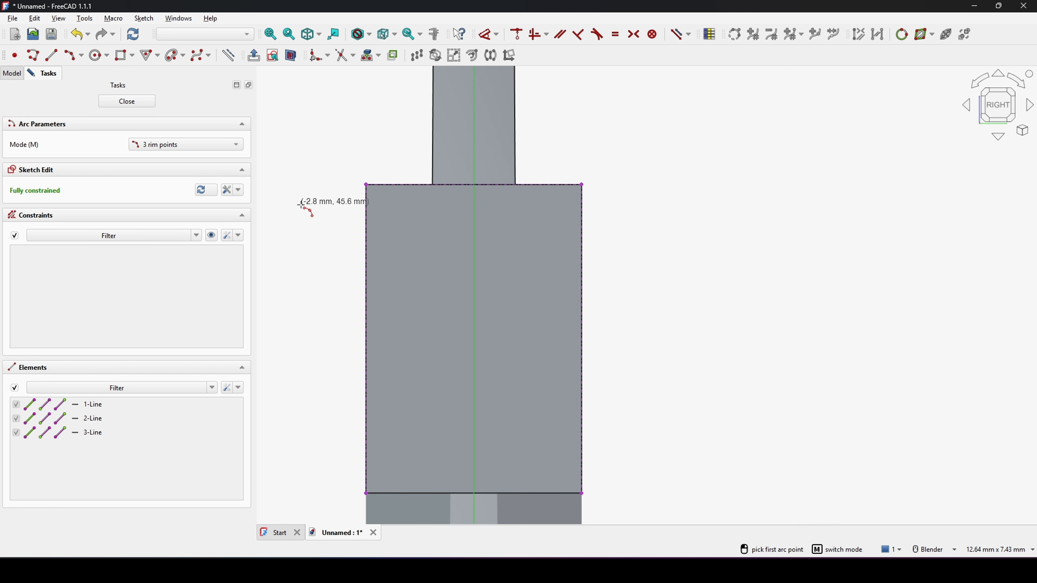
{"action": "left_click", "coordinate": [365, 256]}
{"action": "left_click", "coordinate": [581, 264]}
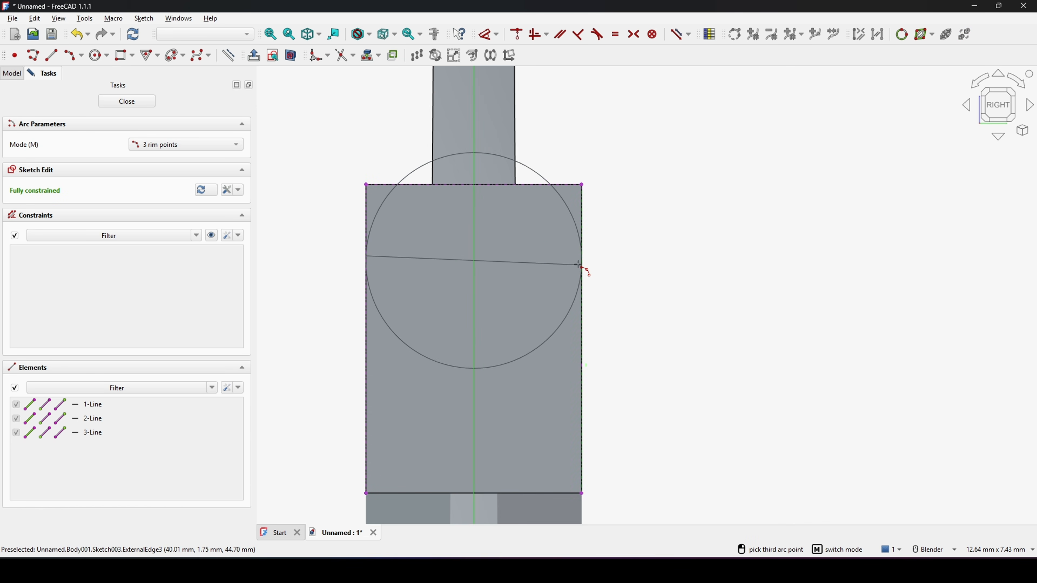
{"action": "left_click", "coordinate": [531, 208]}
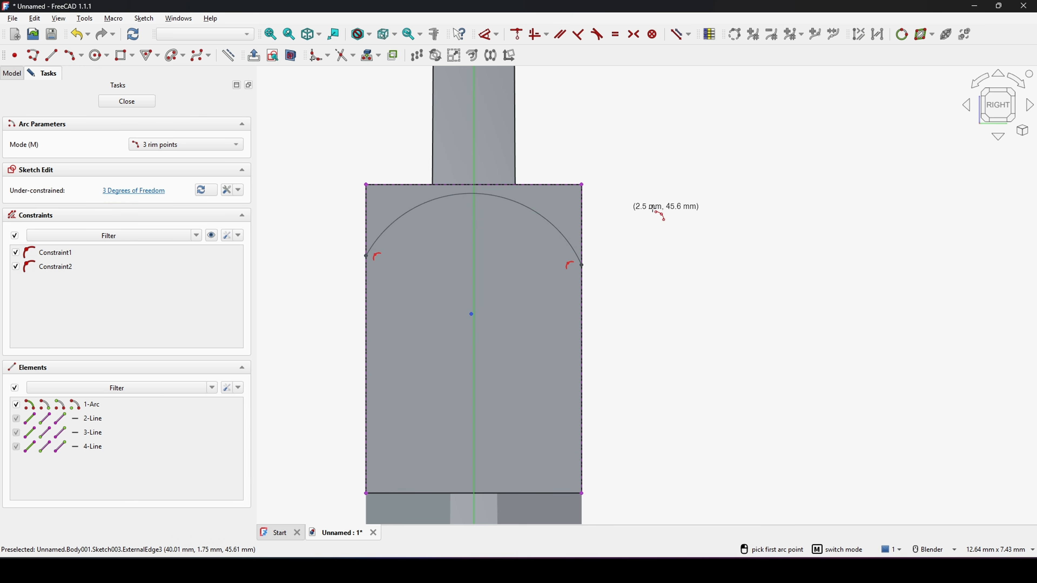
Step: Constrain the arc tangent to the top edge and to both side edges, confirming the substitution notice
{"action": "left_click", "coordinate": [446, 198]}
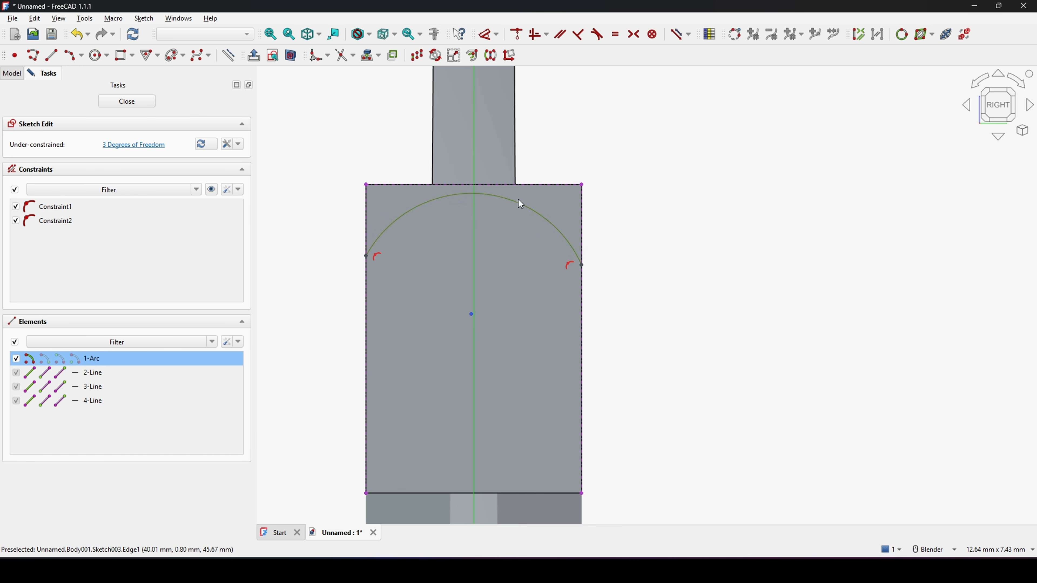
{"action": "left_click", "coordinate": [534, 186]}
{"action": "key", "text": "t"}
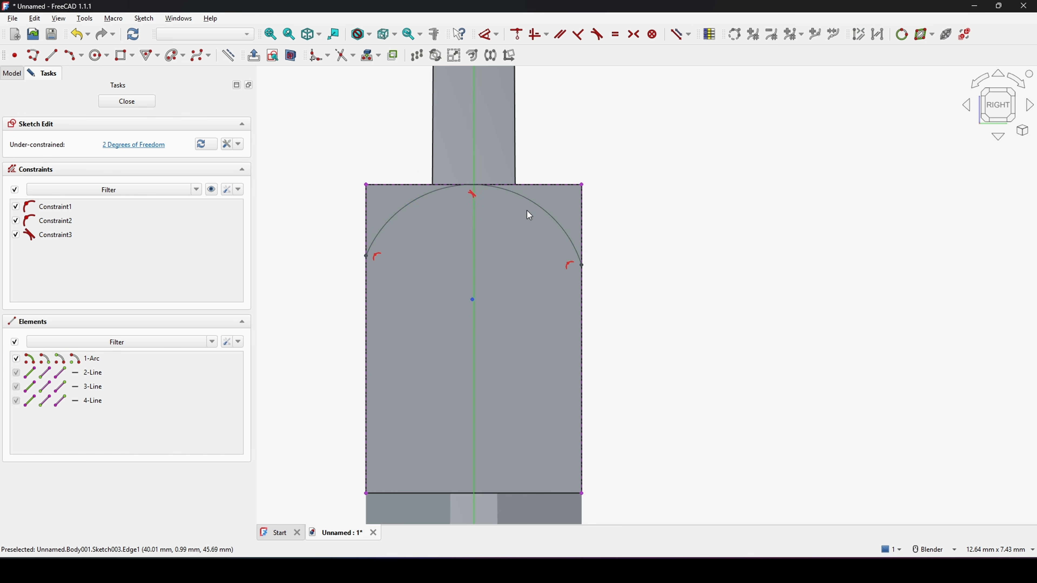
{"action": "left_click", "coordinate": [390, 220]}
{"action": "left_click", "coordinate": [367, 291]}
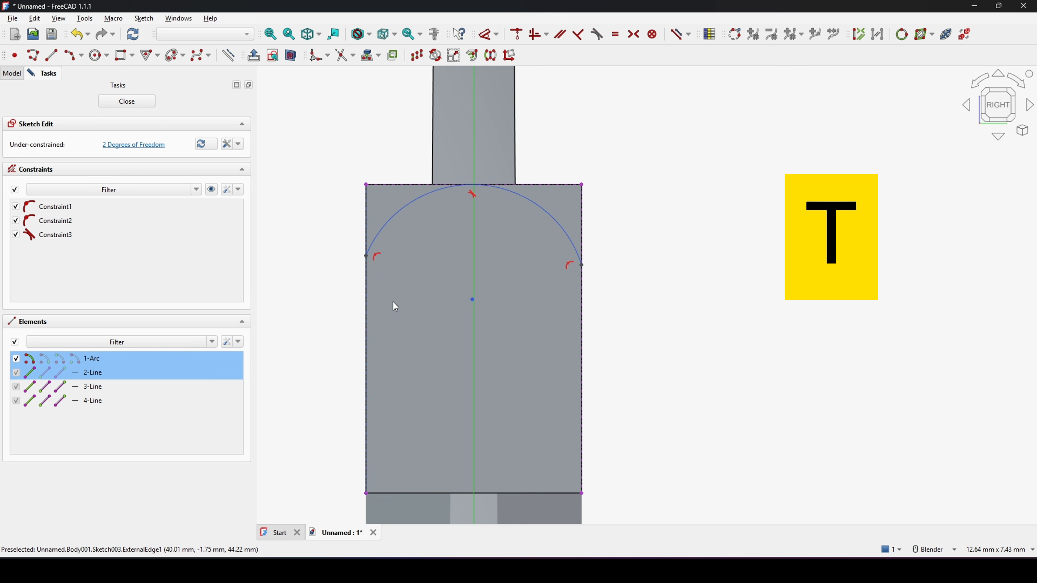
{"action": "key", "text": "t"}
{"action": "left_click", "coordinate": [512, 303]}
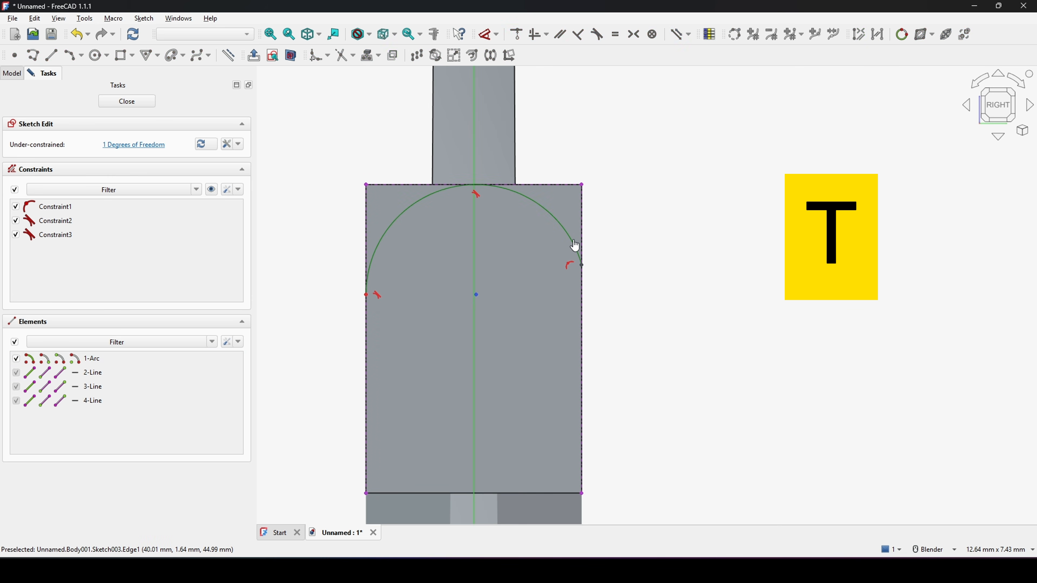
{"action": "left_click", "coordinate": [574, 246]}
{"action": "left_click", "coordinate": [581, 311]}
{"action": "key", "text": "t"}
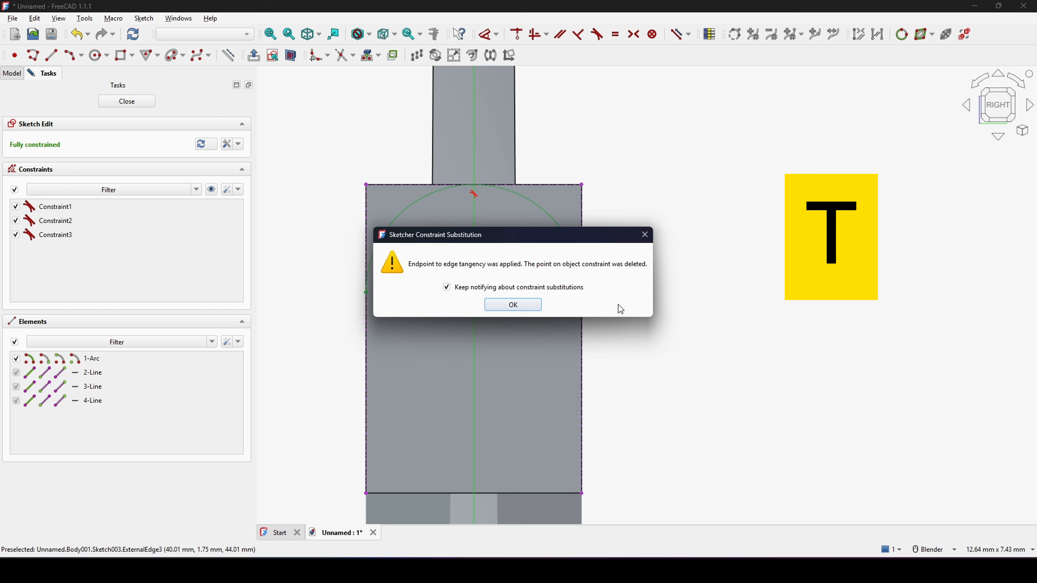
{"action": "left_click", "coordinate": [514, 304]}
Step: Draw a closed polyline from the arc's left end out, up above the face, across and back down to the arc's right end, then close the sketch
{"action": "scroll", "coordinate": [653, 278], "scroll_direction": "down", "scroll_amount": 3}
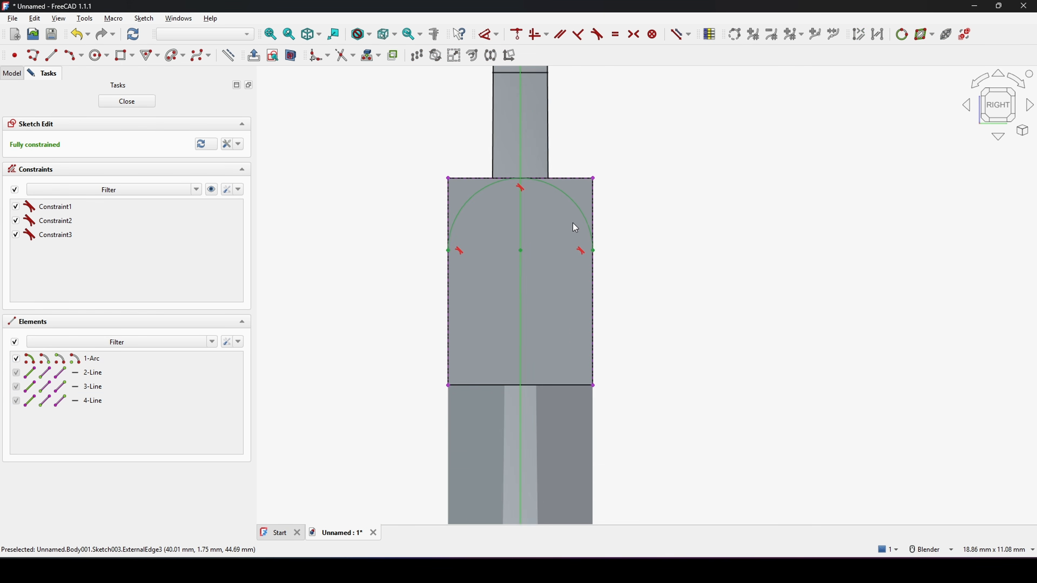
{"action": "scroll", "coordinate": [576, 228], "scroll_direction": "up", "scroll_amount": 2}
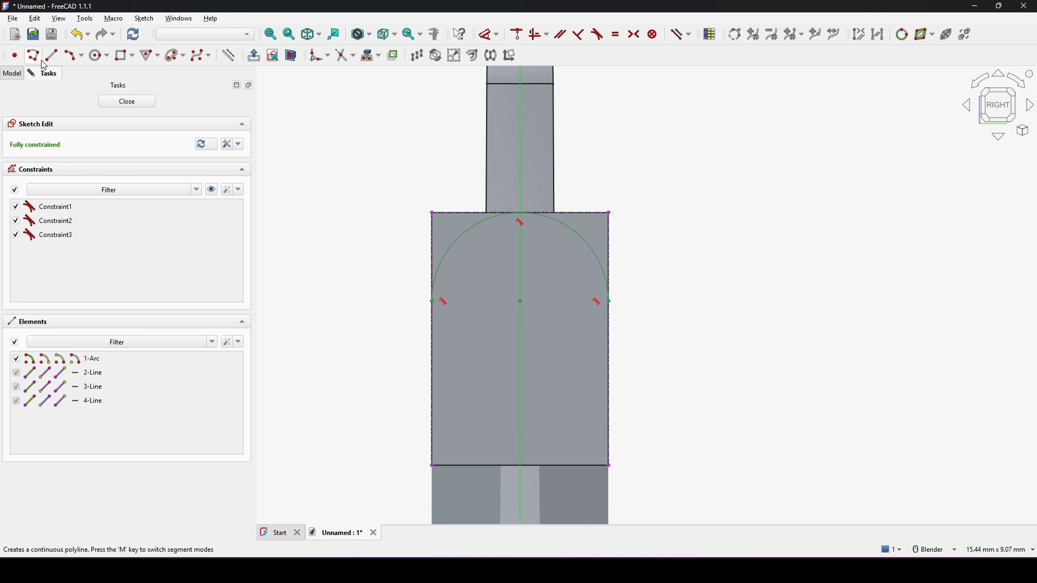
{"action": "left_click", "coordinate": [33, 55]}
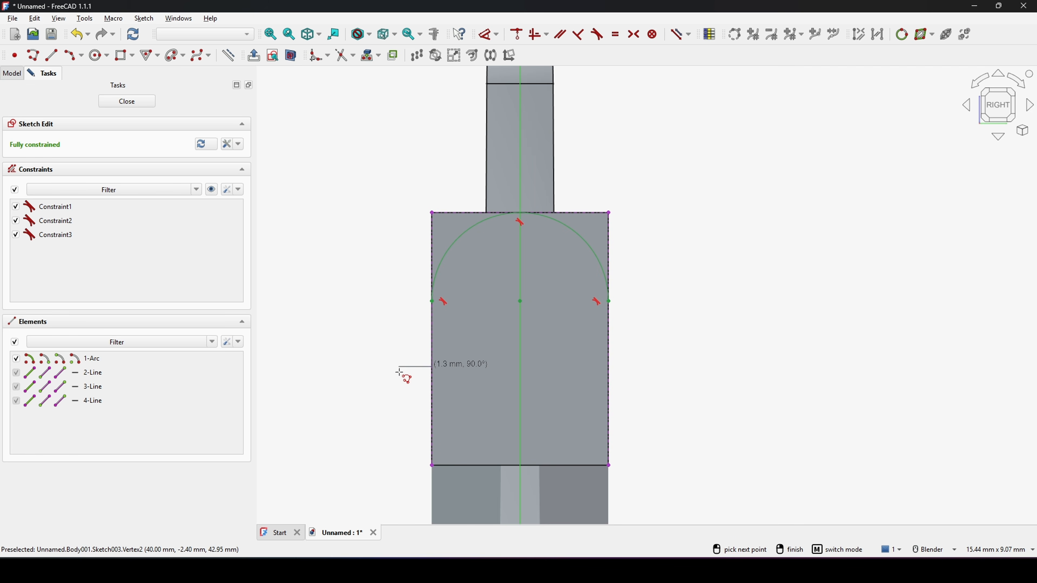
{"action": "key", "text": "m"}
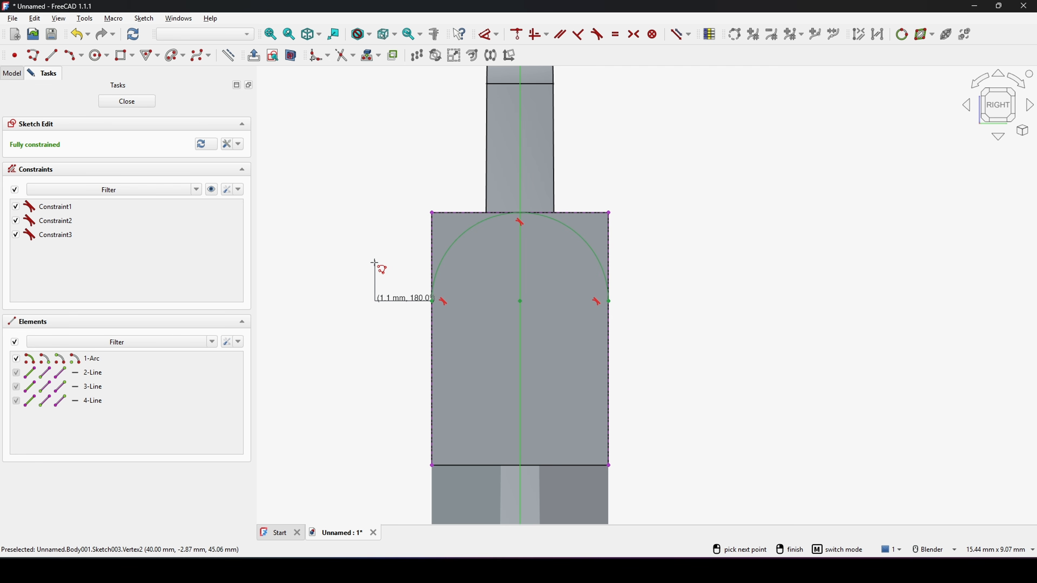
{"action": "left_click", "coordinate": [359, 268]}
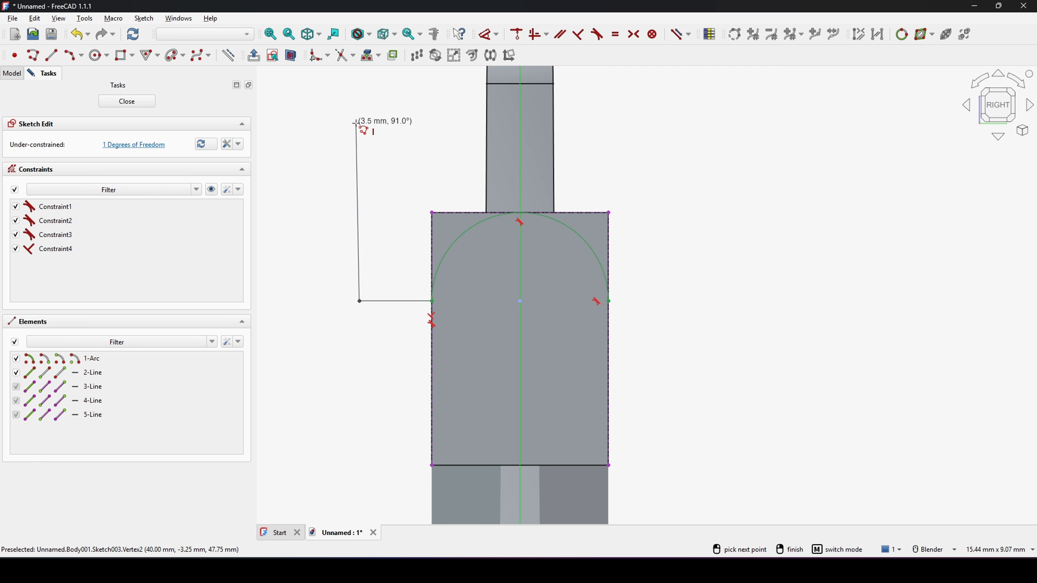
{"action": "left_click", "coordinate": [705, 122]}
{"action": "left_click", "coordinate": [705, 302]}
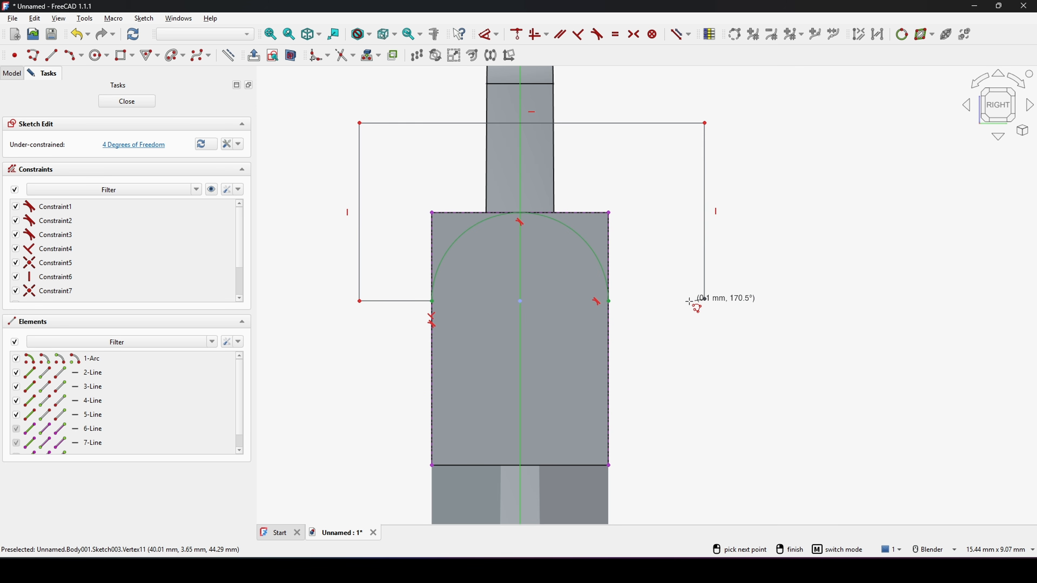
{"action": "left_click", "coordinate": [608, 301]}
{"action": "right_click", "coordinate": [658, 251]}
{"action": "scroll", "coordinate": [706, 260], "scroll_direction": "down", "scroll_amount": 3}
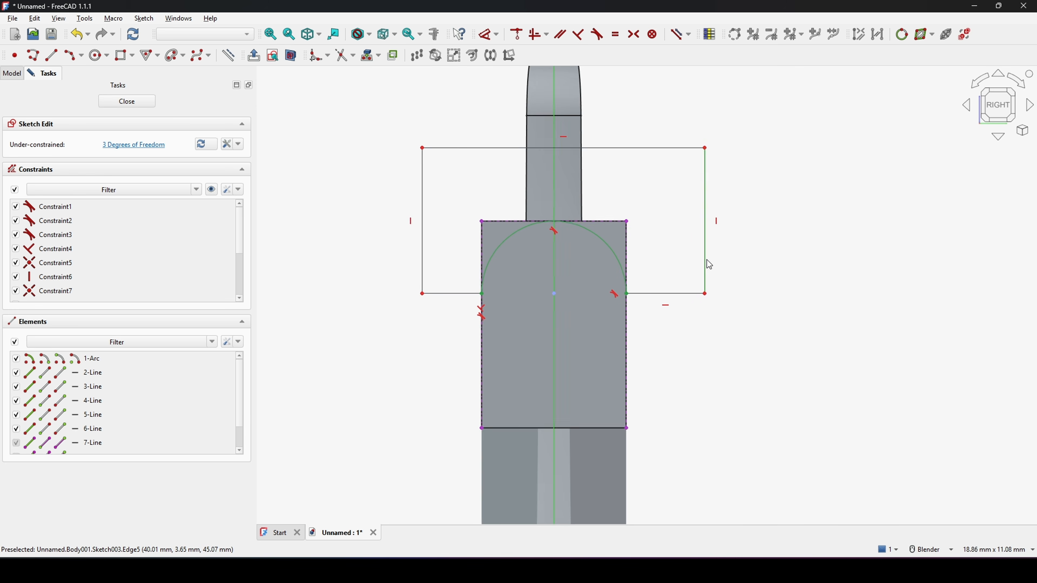
{"action": "scroll", "coordinate": [654, 251], "scroll_direction": "up", "scroll_amount": 1}
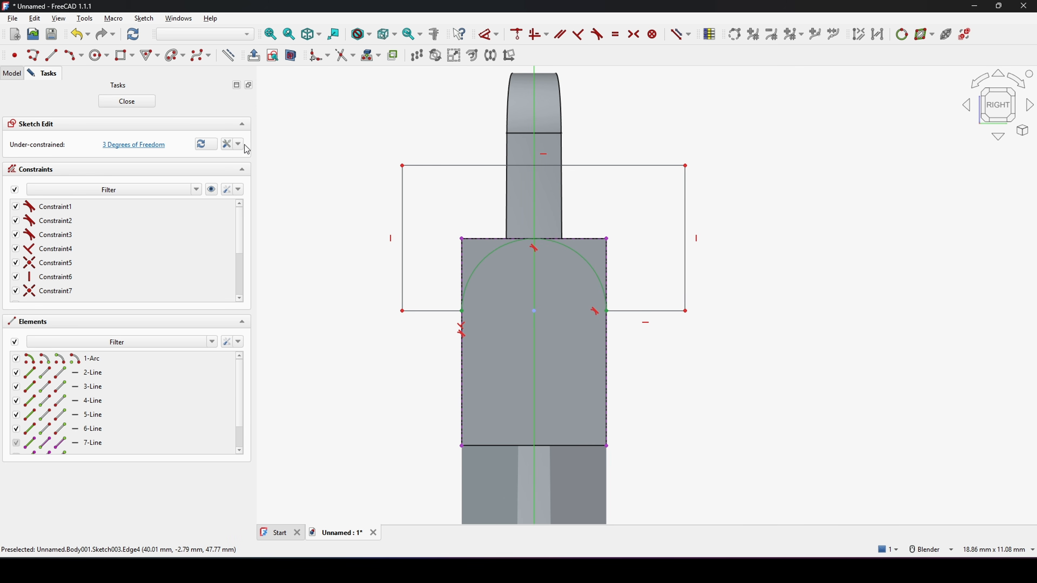
{"action": "left_click", "coordinate": [131, 106]}
Step: Create a Subtractive Loft from Sketch003 to the vertex at the body's far top corner, tapering the rounded top edge
{"action": "scroll", "coordinate": [488, 265], "scroll_direction": "down", "scroll_amount": 2}
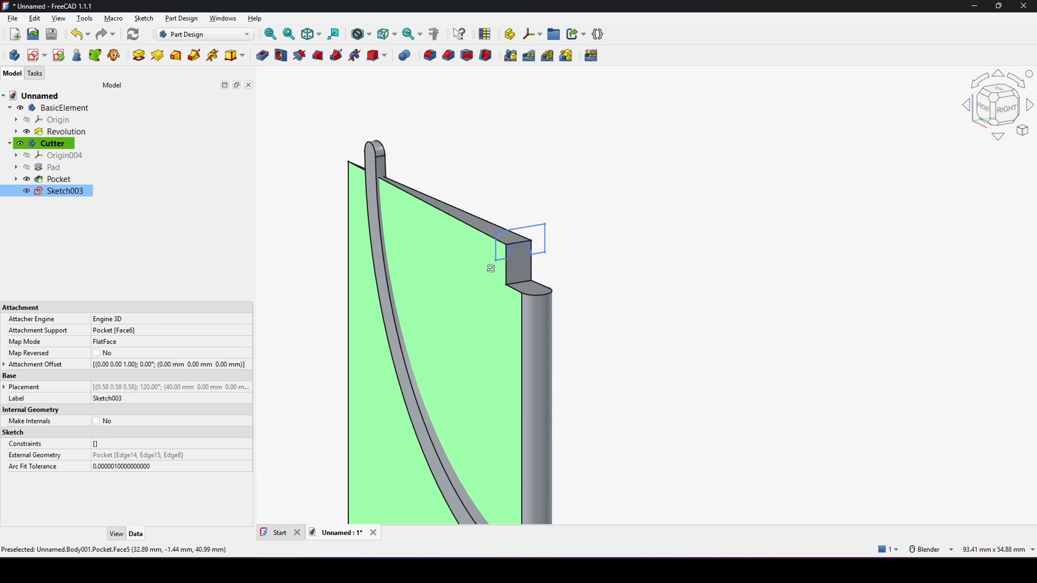
{"action": "mouse_move", "coordinate": [490, 267]}
{"action": "middle_mouse_down"}
{"action": "mouse_move", "coordinate": [584, 252]}
{"action": "mouse_move", "coordinate": [752, 283]}
{"action": "middle_mouse_up"}
{"action": "left_click", "coordinate": [584, 253]}
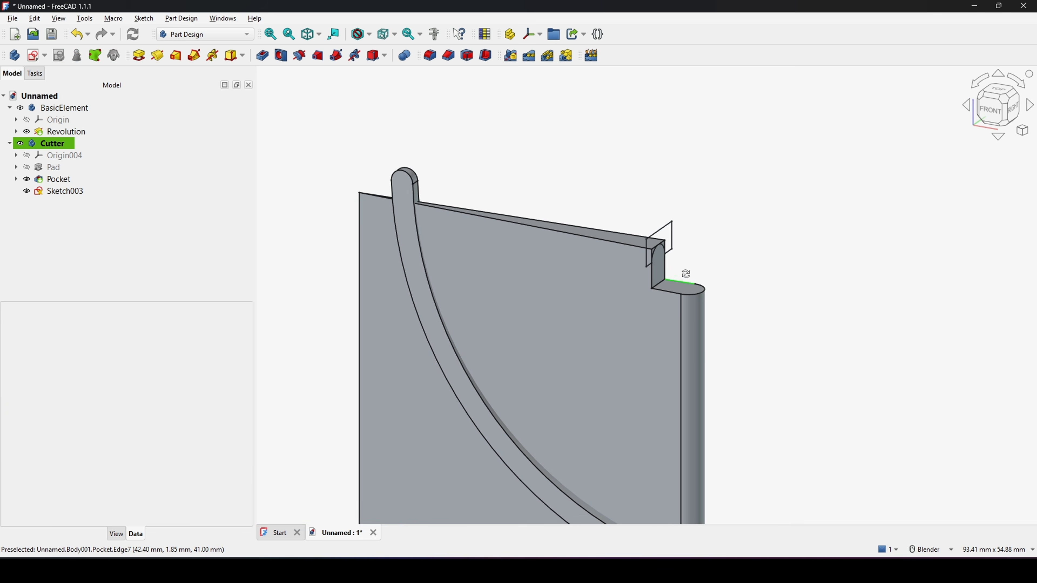
{"action": "left_click", "coordinate": [66, 194]}
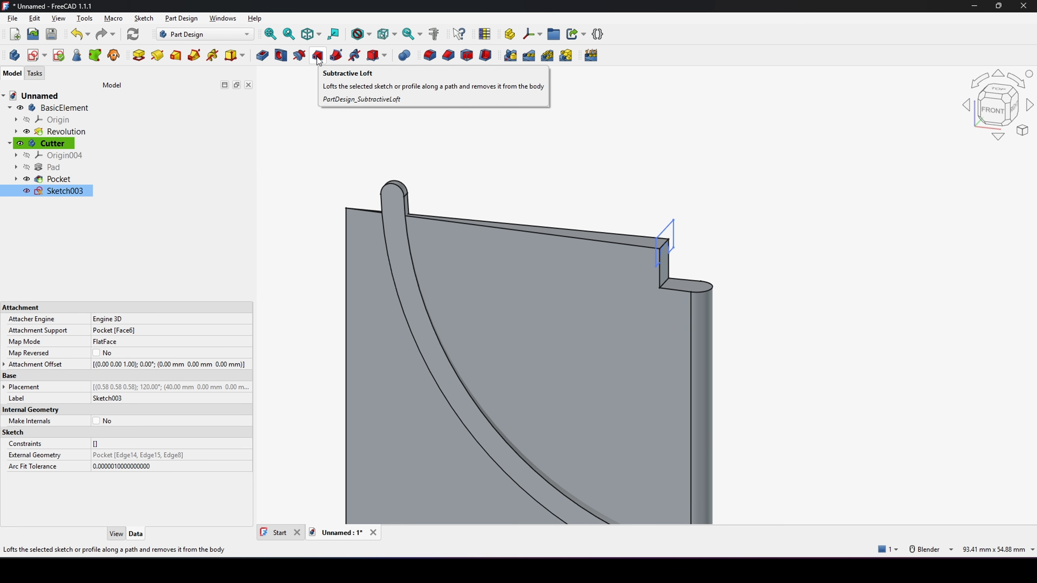
{"action": "left_click", "coordinate": [318, 56]}
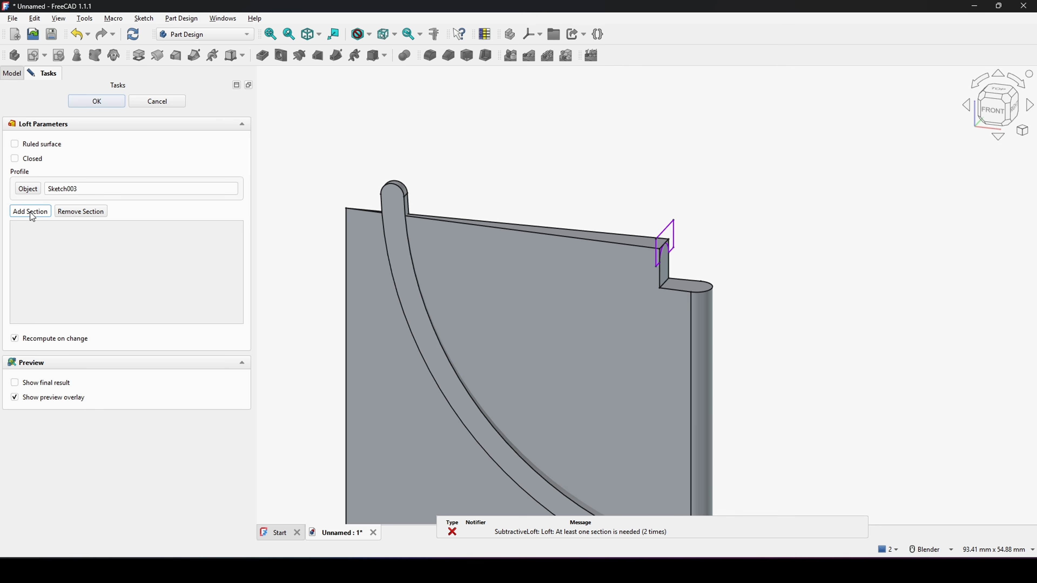
{"action": "scroll", "coordinate": [319, 248], "scroll_direction": "up", "scroll_amount": 3}
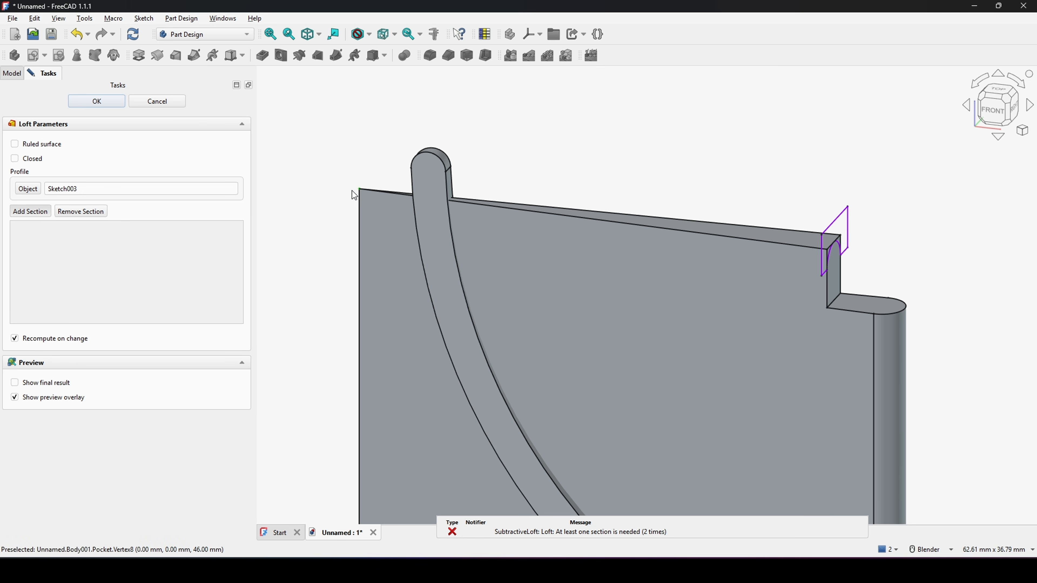
{"action": "left_click", "coordinate": [358, 191]}
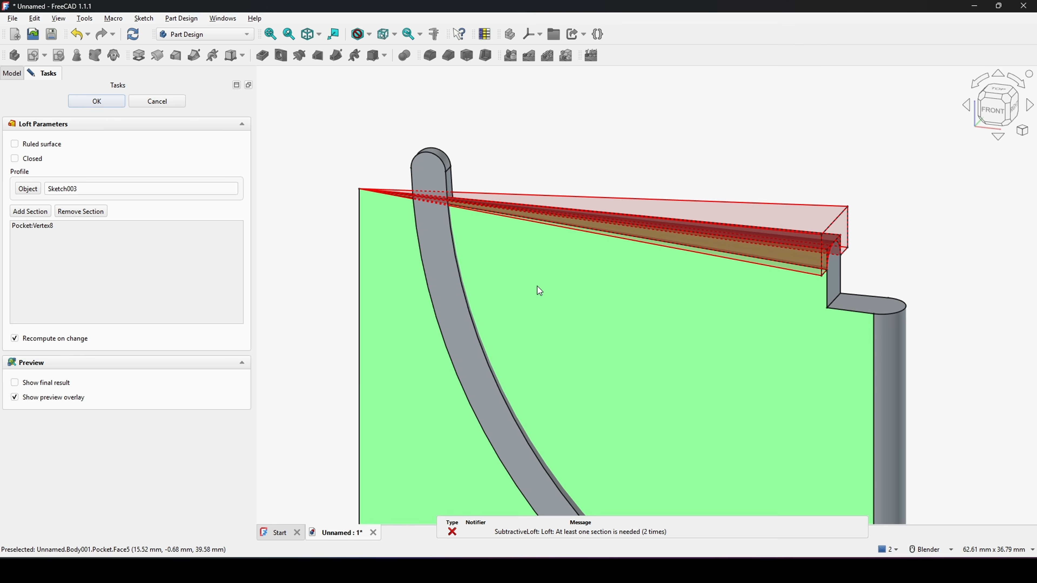
{"action": "middle_click_drag", "start_coordinate": [537, 289], "coordinate": [480, 294]}
{"action": "left_click", "coordinate": [98, 102]}
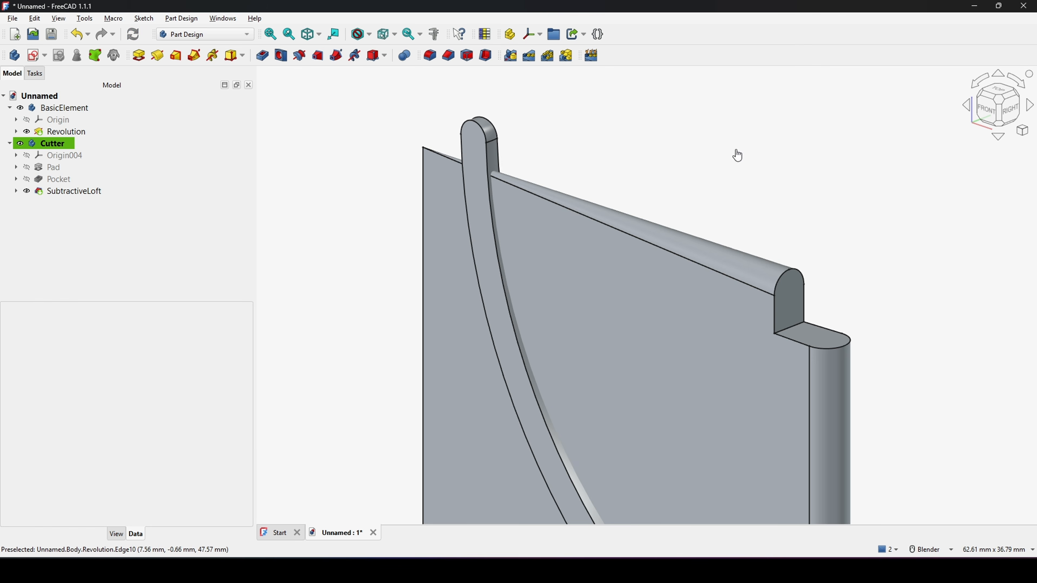
Step: Switch to the Part workbench
{"action": "middle_click_drag", "start_coordinate": [736, 155], "coordinate": [633, 302]}
{"action": "key", "text": "0"}
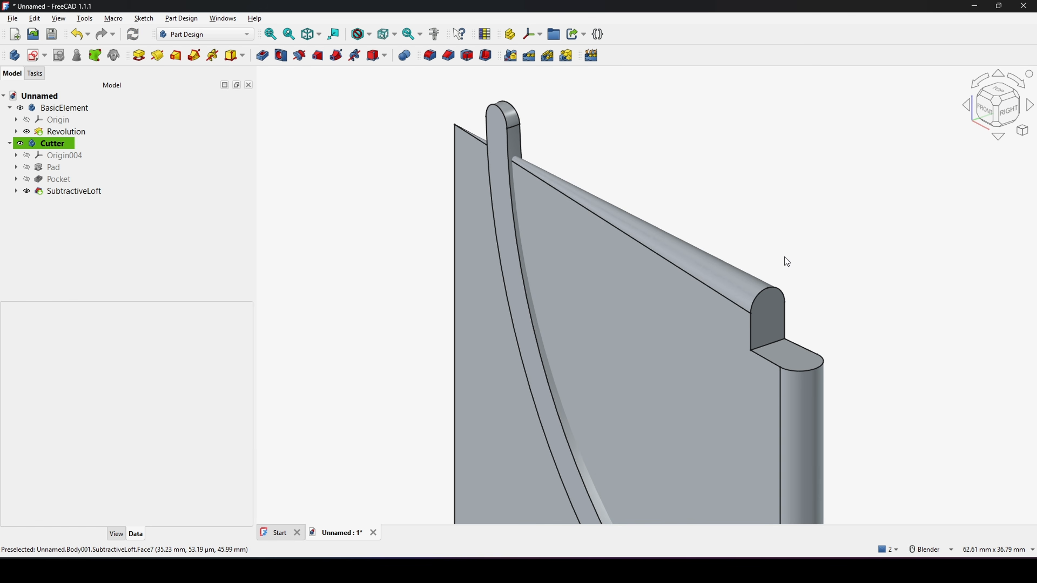
{"action": "middle_click_drag", "start_coordinate": [797, 299], "coordinate": [692, 199], "text": "shift"}
{"action": "middle_click_drag", "start_coordinate": [778, 255], "coordinate": [743, 311]}
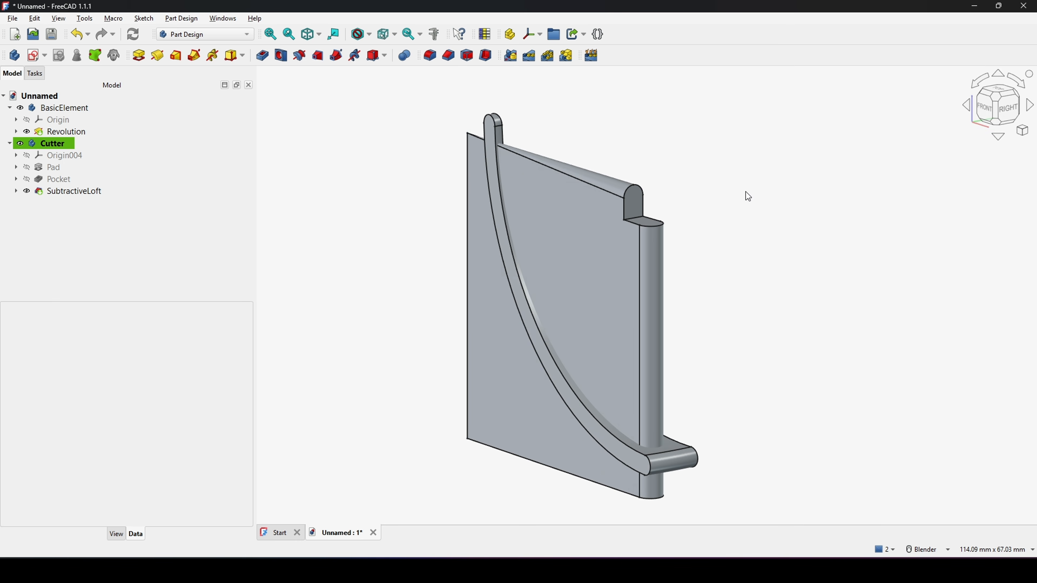
{"action": "middle_click_drag", "start_coordinate": [746, 193], "coordinate": [735, 187], "text": "shift"}
{"action": "left_click", "coordinate": [212, 37]}
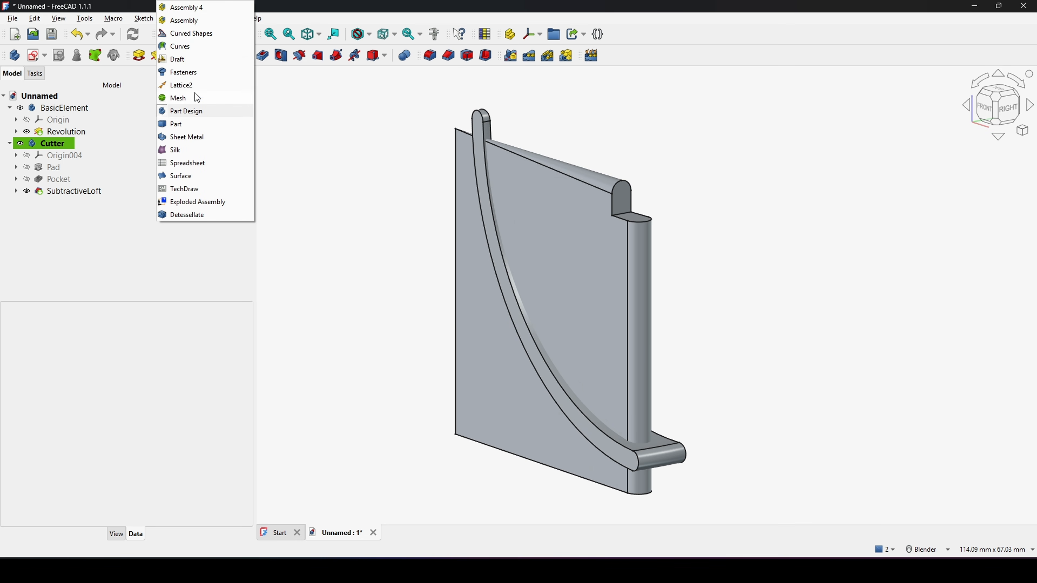
{"action": "left_click", "coordinate": [185, 124]}
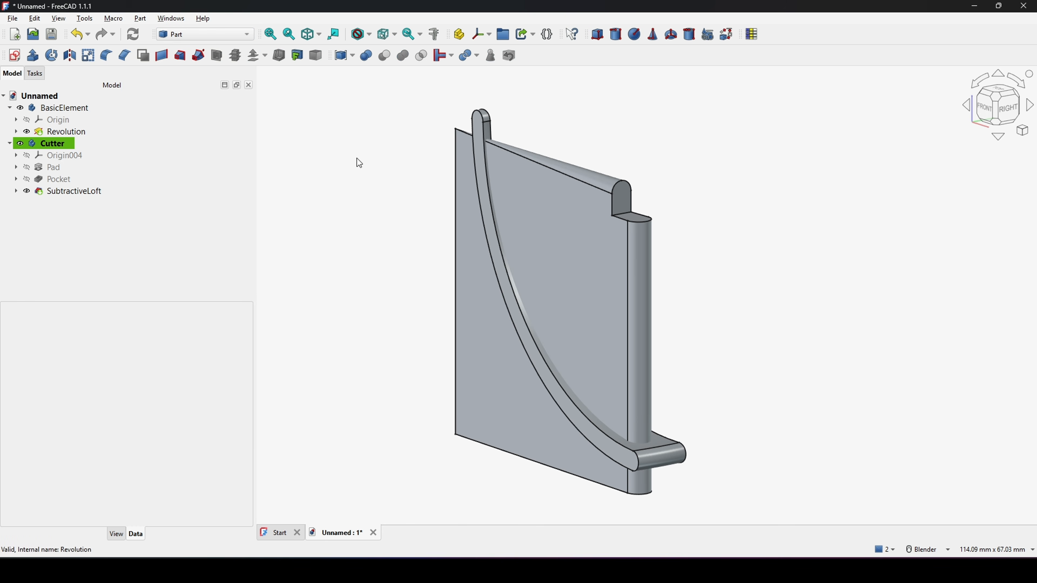
Step: Collapse the model tree, select BasicElement and Cutter, and cut the Cutter body from BasicElement
{"action": "middle_click_drag", "start_coordinate": [424, 194], "coordinate": [414, 198], "text": "shift"}
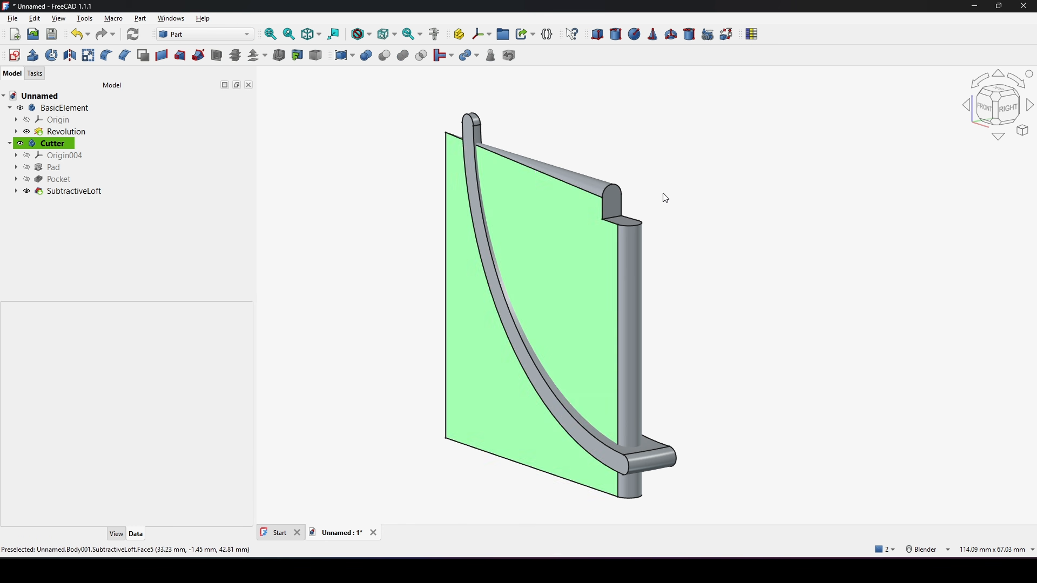
{"action": "left_click", "coordinate": [9, 108]}
{"action": "left_click", "coordinate": [52, 119]}
{"action": "left_click", "coordinate": [10, 119]}
{"action": "left_click", "coordinate": [336, 179]}
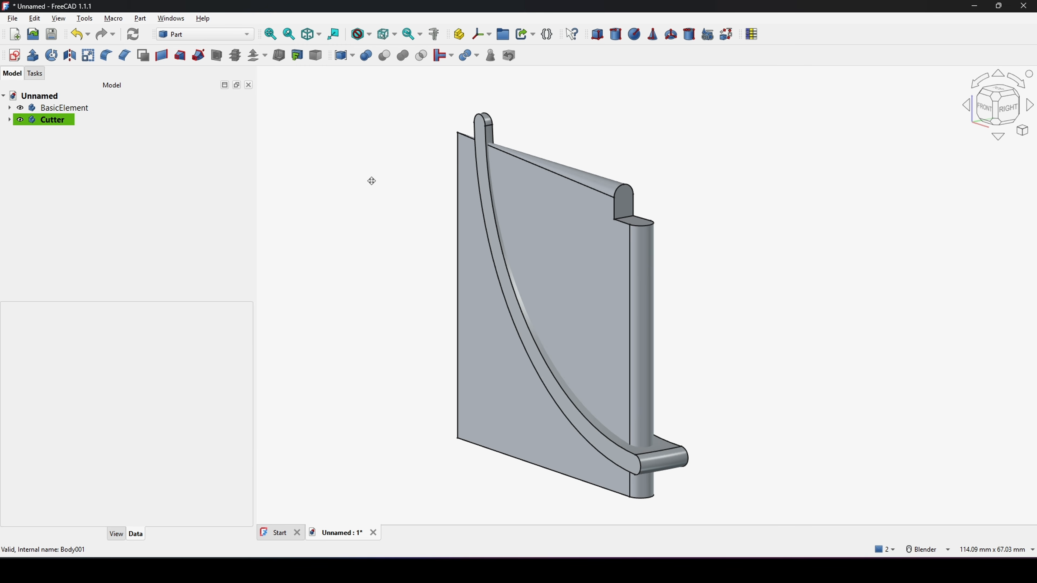
{"action": "left_click", "coordinate": [74, 106]}
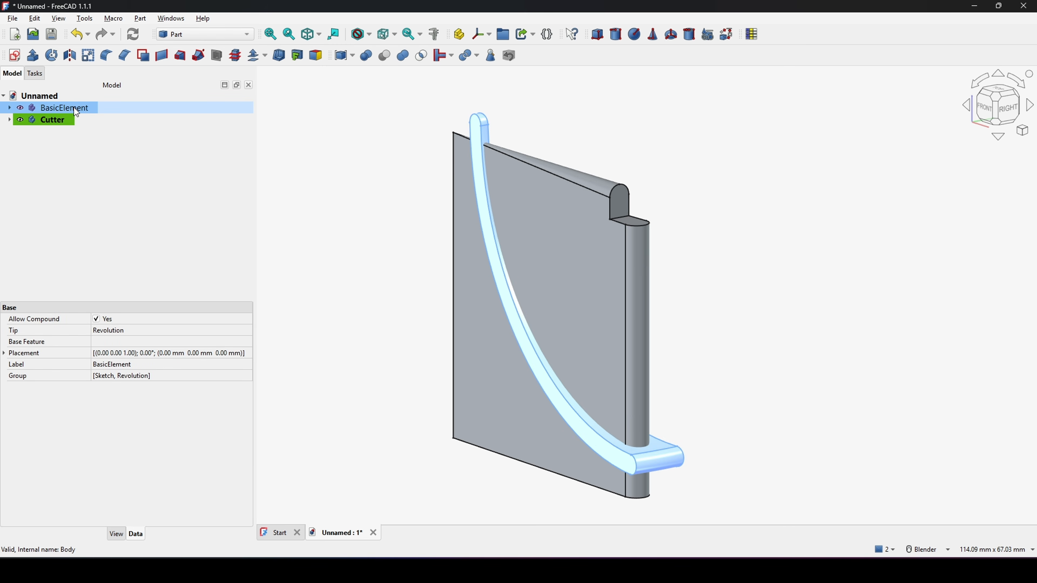
{"action": "left_click", "coordinate": [61, 121], "text": "ctrl"}
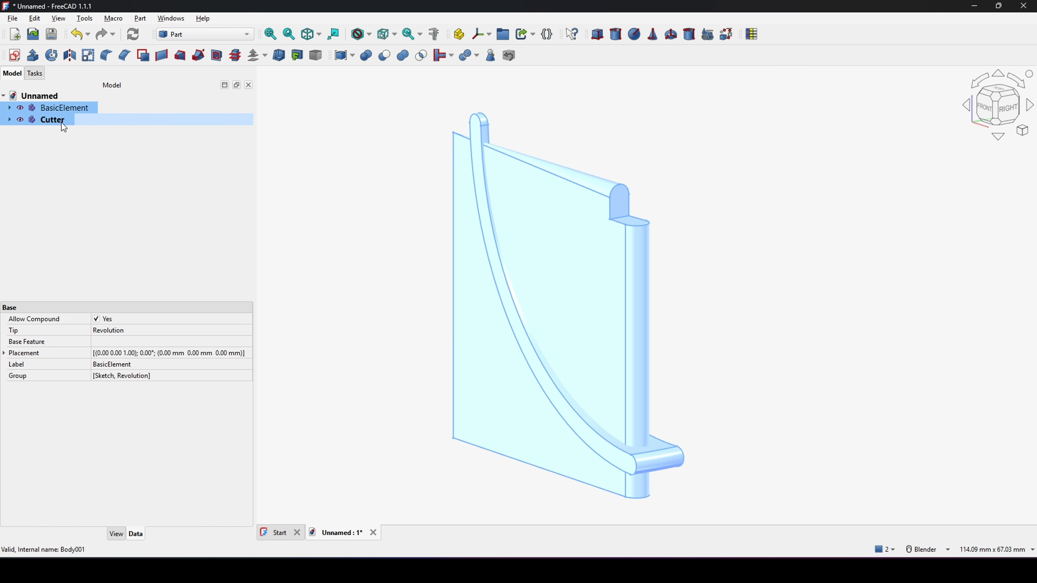
{"action": "left_click", "coordinate": [389, 58]}
Step: Start a variable-radius fillet on the two rounded edges at the slot's lower end
{"action": "middle_click_drag", "start_coordinate": [665, 318], "coordinate": [590, 307]}
{"action": "scroll", "coordinate": [655, 312], "scroll_direction": "up", "scroll_amount": 1}
{"action": "middle_click_drag", "start_coordinate": [657, 316], "coordinate": [708, 310]}
{"action": "scroll", "coordinate": [694, 323], "scroll_direction": "down", "scroll_amount": 2}
{"action": "middle_click_drag", "start_coordinate": [670, 338], "coordinate": [648, 327]}
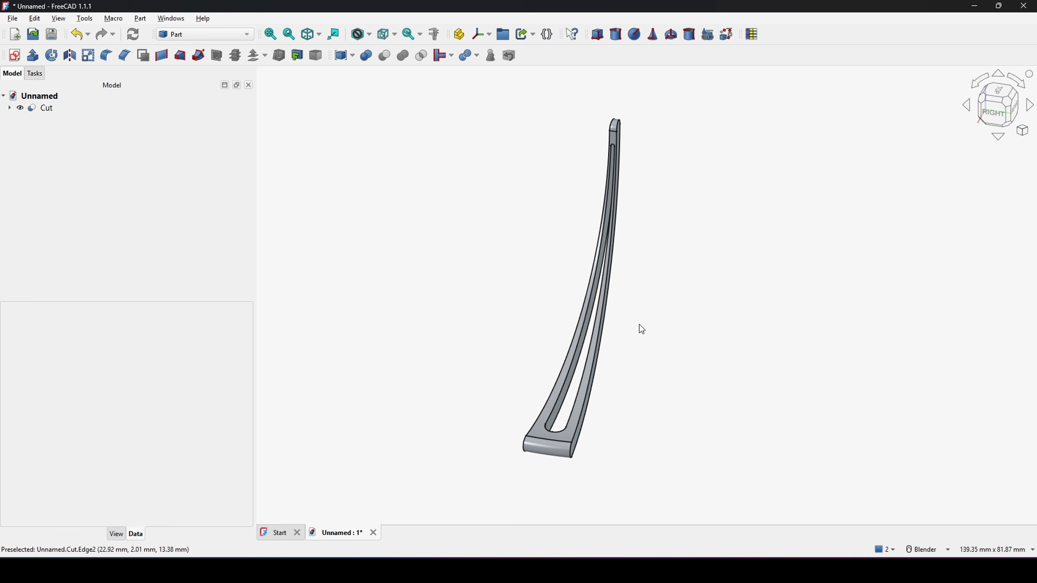
{"action": "scroll", "coordinate": [580, 443], "scroll_direction": "up", "scroll_amount": 5}
{"action": "middle_click_drag", "start_coordinate": [588, 402], "coordinate": [588, 443]}
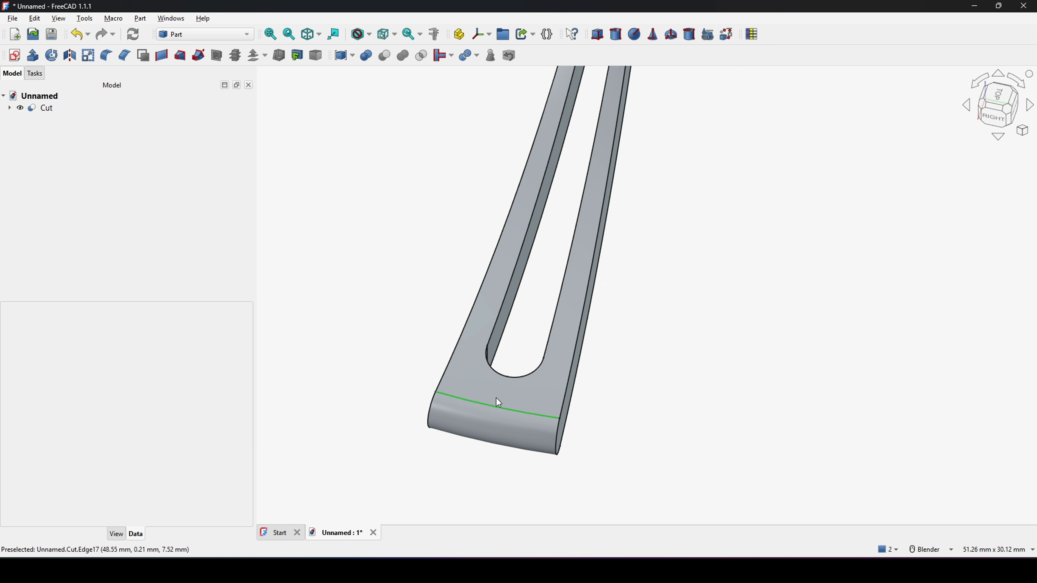
{"action": "left_click", "coordinate": [490, 369]}
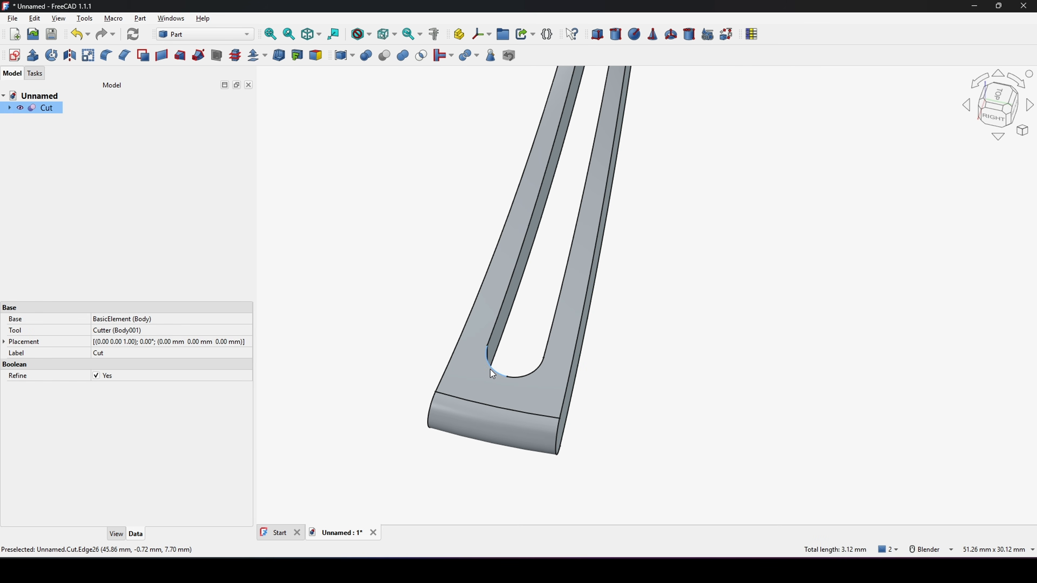
{"action": "left_click", "coordinate": [527, 378], "text": "ctrl"}
{"action": "scroll", "coordinate": [594, 384], "scroll_direction": "down", "scroll_amount": 3}
{"action": "middle_click_drag", "start_coordinate": [617, 386], "coordinate": [652, 284]}
{"action": "middle_click_drag", "start_coordinate": [629, 333], "coordinate": [579, 332], "text": "shift"}
{"action": "middle_click_drag", "start_coordinate": [579, 332], "coordinate": [587, 322], "text": "shift"}
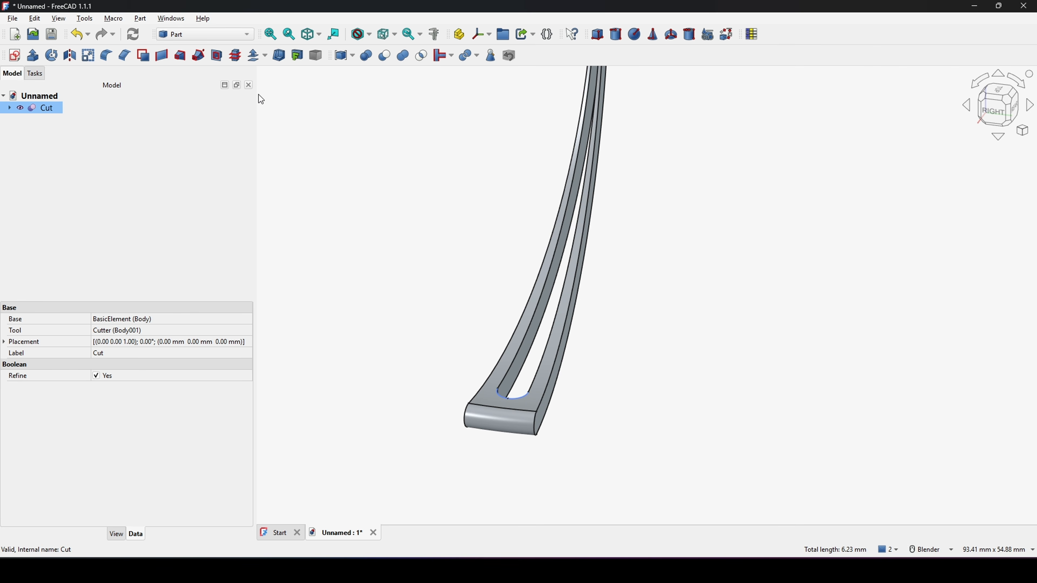
{"action": "left_click", "coordinate": [106, 57]}
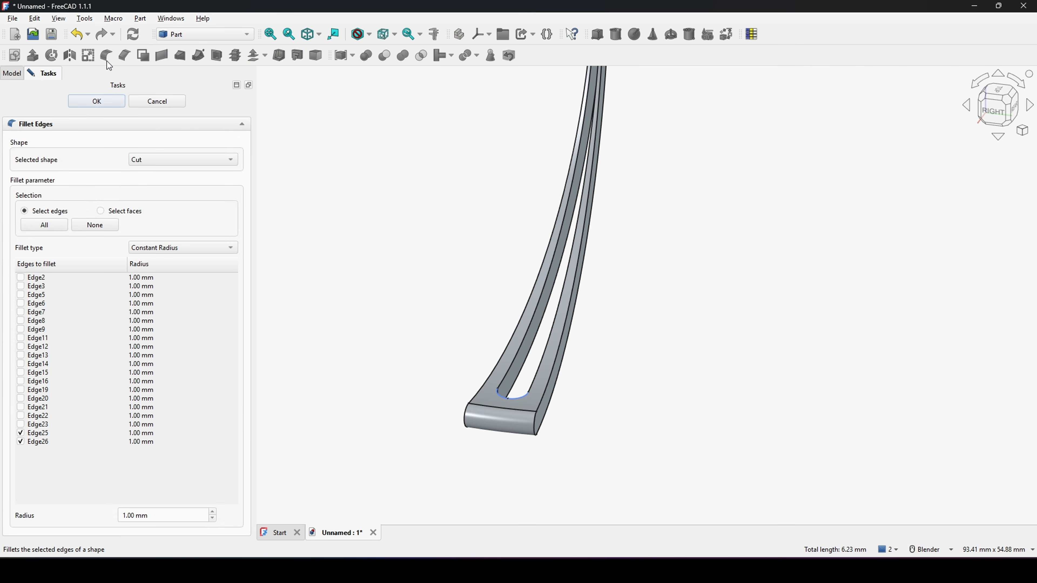
{"action": "left_click", "coordinate": [219, 248]}
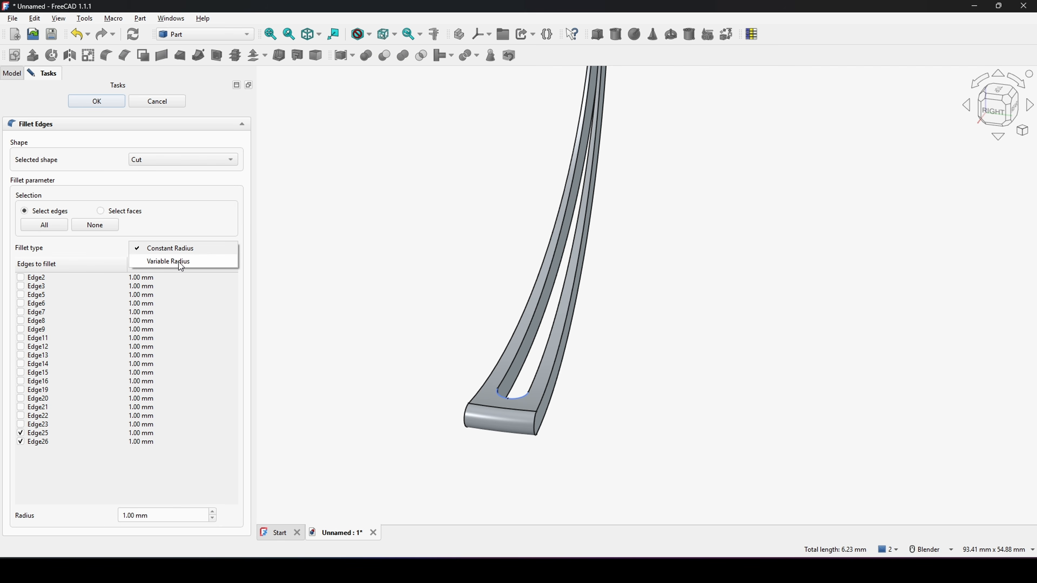
{"action": "left_click", "coordinate": [195, 263]}
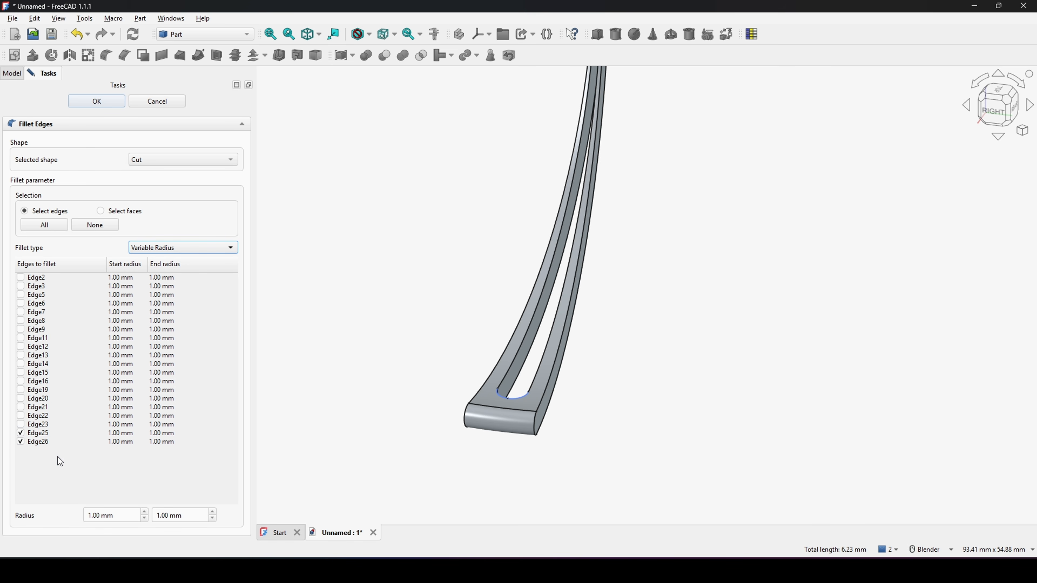
Step: Set the start and end radius of the selected fillet edges to 1.3 mm
{"action": "left_click", "coordinate": [123, 516]}
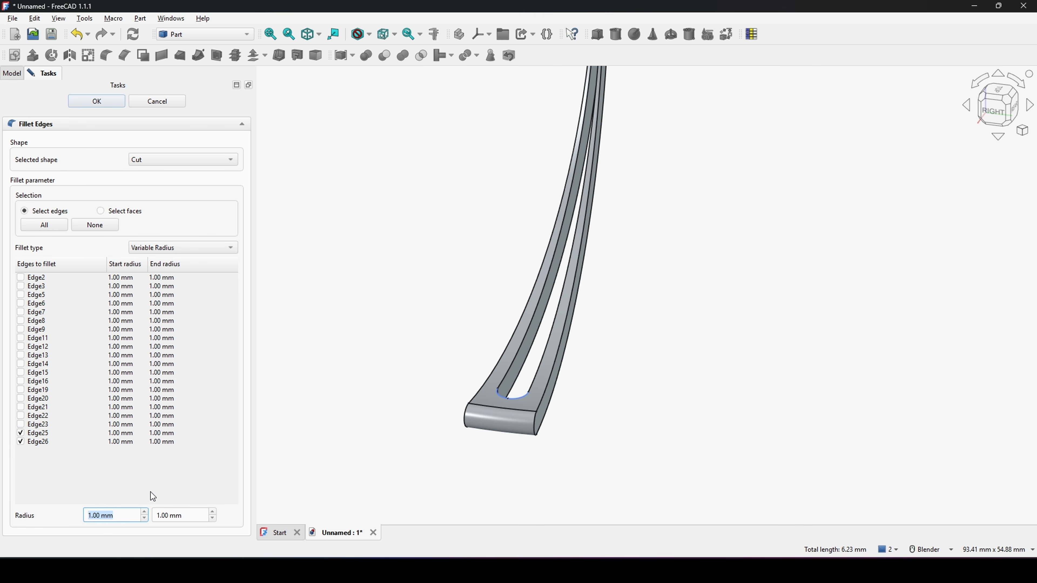
{"action": "type", "text": "1.3"}
{"action": "left_click", "coordinate": [180, 515]}
{"action": "key", "text": "BackSpace"}
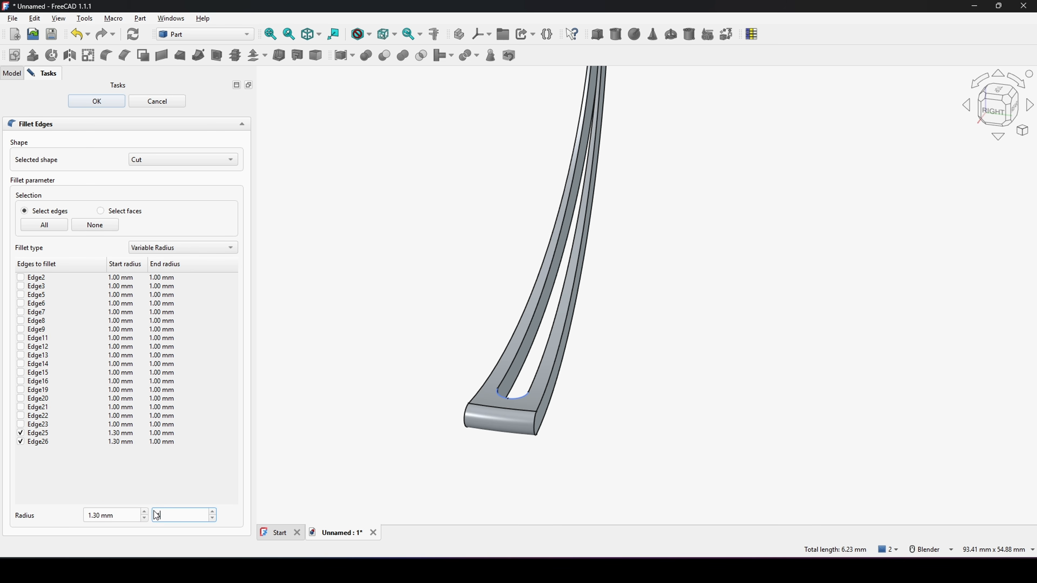
{"action": "type", "text": "1.3"}
{"action": "left_click", "coordinate": [153, 491]}
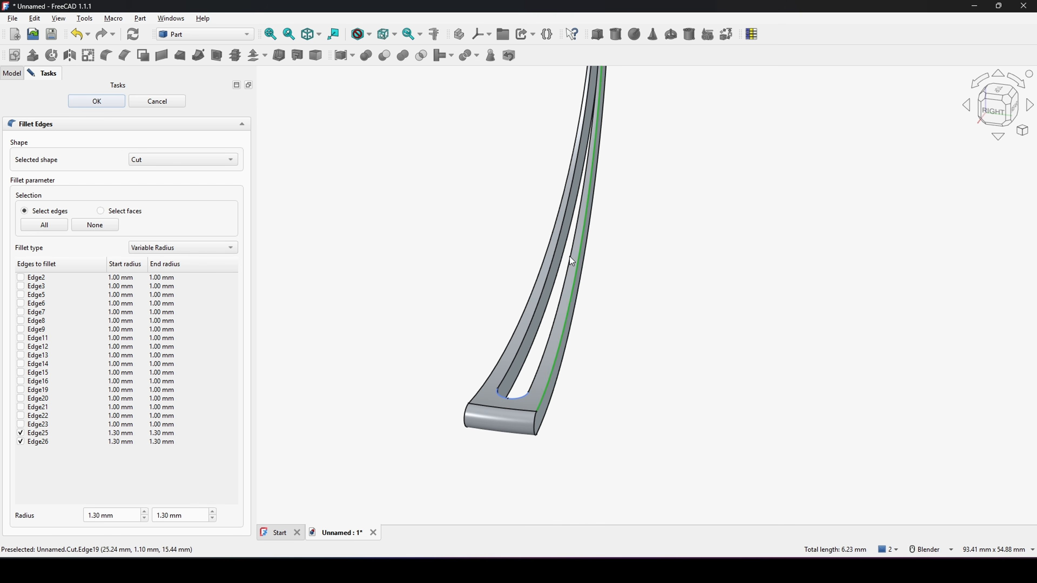
Step: Add the rounded edge at the slot's upper end to the fillet
{"action": "middle_click_drag", "start_coordinate": [565, 152], "coordinate": [531, 404], "text": "shift"}
{"action": "scroll", "coordinate": [561, 270], "scroll_direction": "up", "scroll_amount": 3}
{"action": "scroll", "coordinate": [563, 274], "scroll_direction": "up", "scroll_amount": 6}
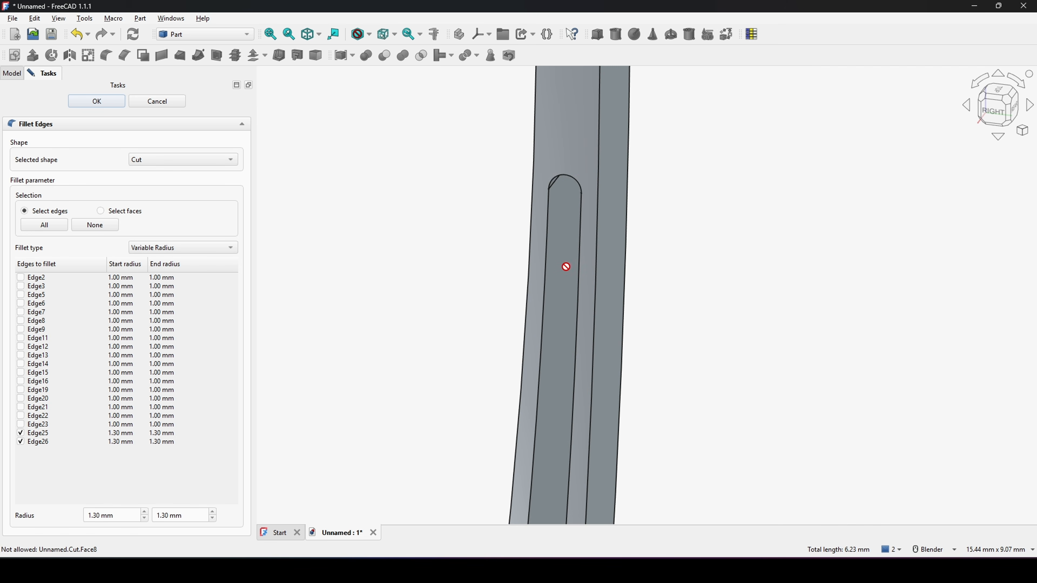
{"action": "left_click", "coordinate": [575, 184]}
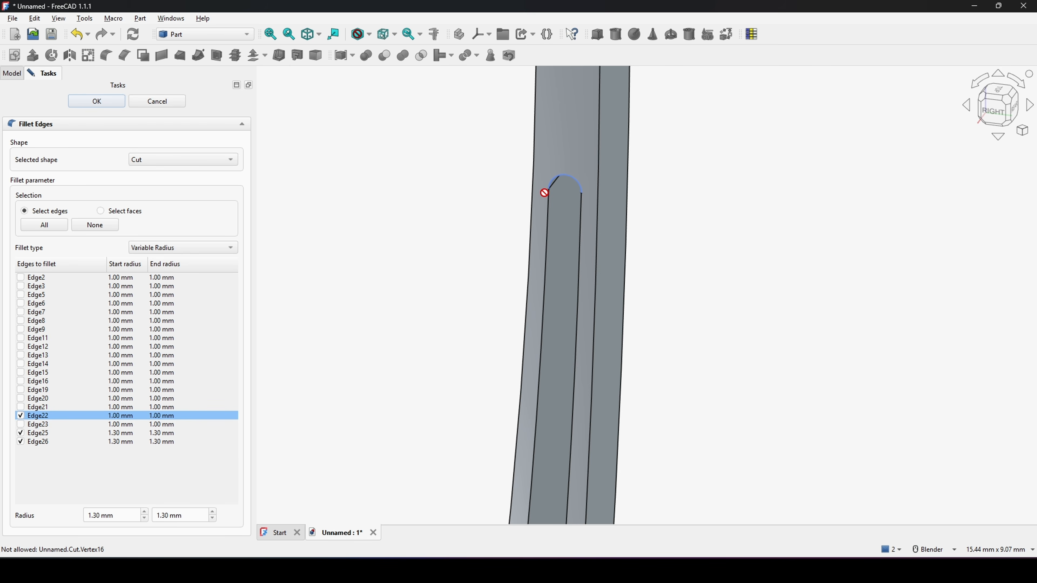
Step: Set the start and end radius of the upper-end edge (Edge22) to 0.25 mm and apply the fillet
{"action": "scroll", "coordinate": [571, 194], "scroll_direction": "down", "scroll_amount": 3}
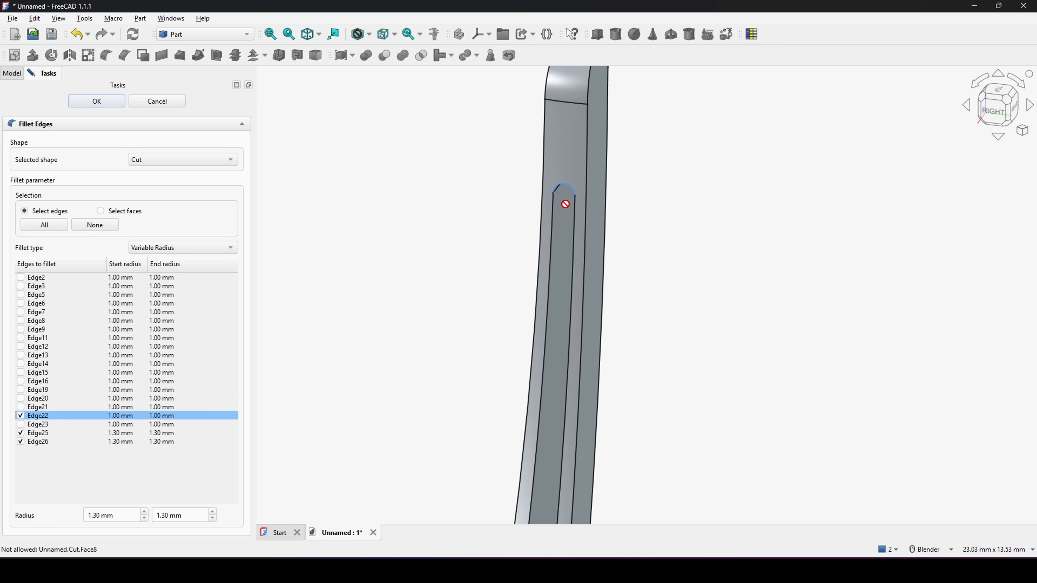
{"action": "double_click", "coordinate": [131, 417]}
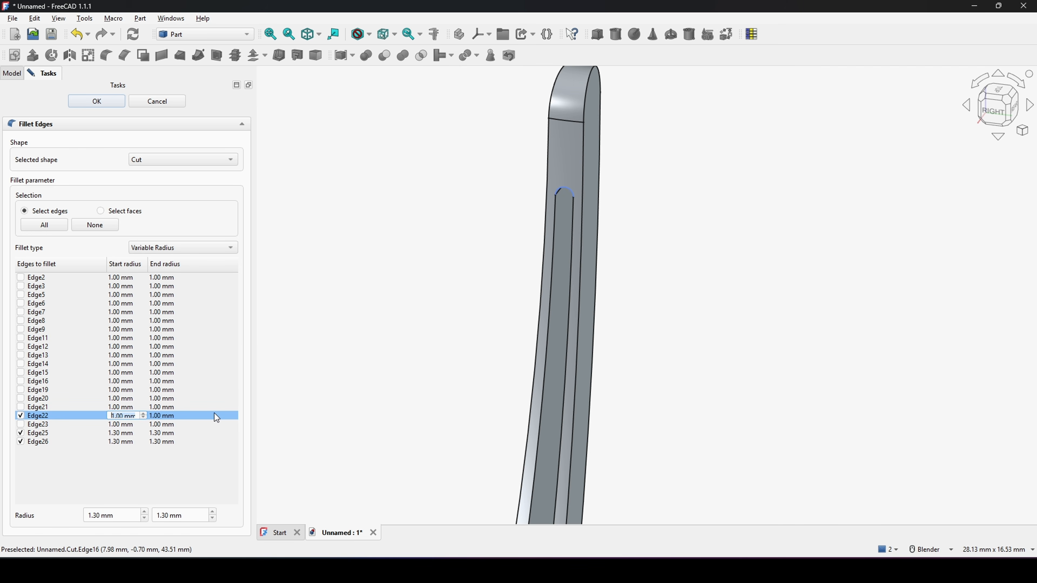
{"action": "type", "text": "0.25"}
{"action": "left_click", "coordinate": [171, 417]}
{"action": "double_click", "coordinate": [174, 416]}
{"action": "type", "text": "0.2"}
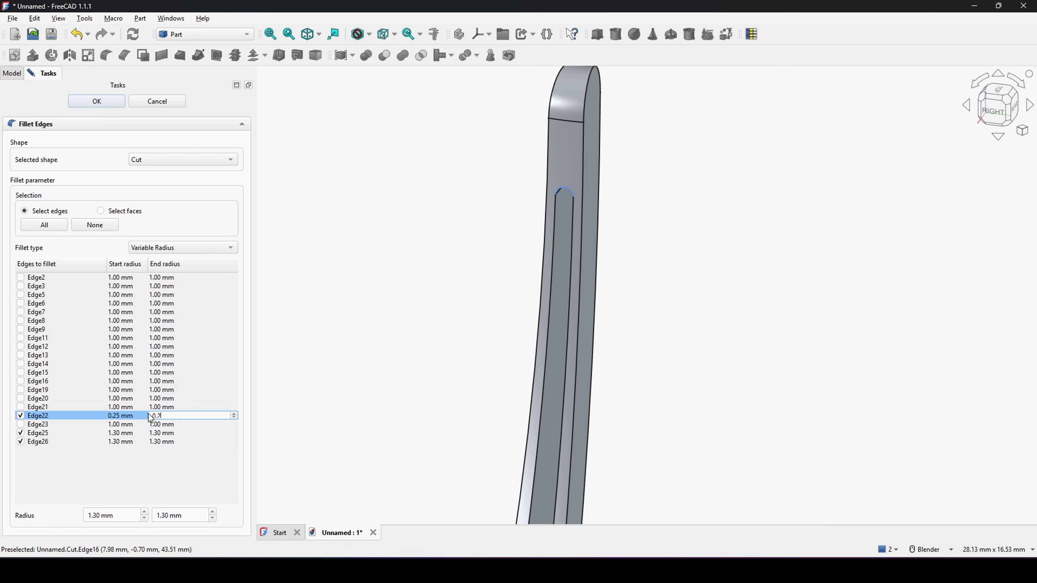
{"action": "type", "text": "5"}
{"action": "left_click", "coordinate": [128, 415]}
{"action": "scroll", "coordinate": [498, 323], "scroll_direction": "down", "scroll_amount": 10}
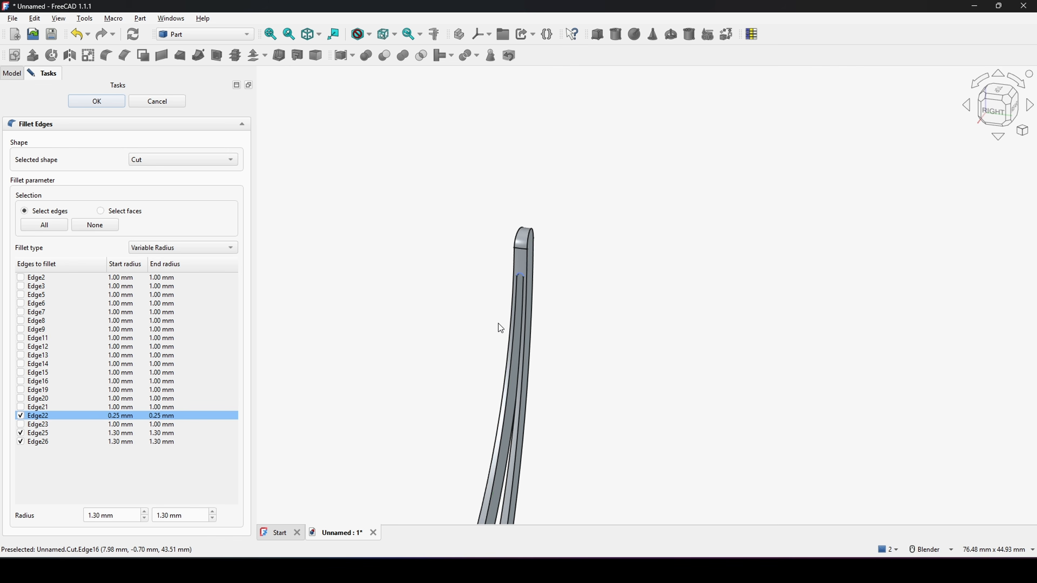
{"action": "middle_click_drag", "start_coordinate": [532, 344], "coordinate": [552, 325]}
{"action": "scroll", "coordinate": [549, 330], "scroll_direction": "up", "scroll_amount": 1}
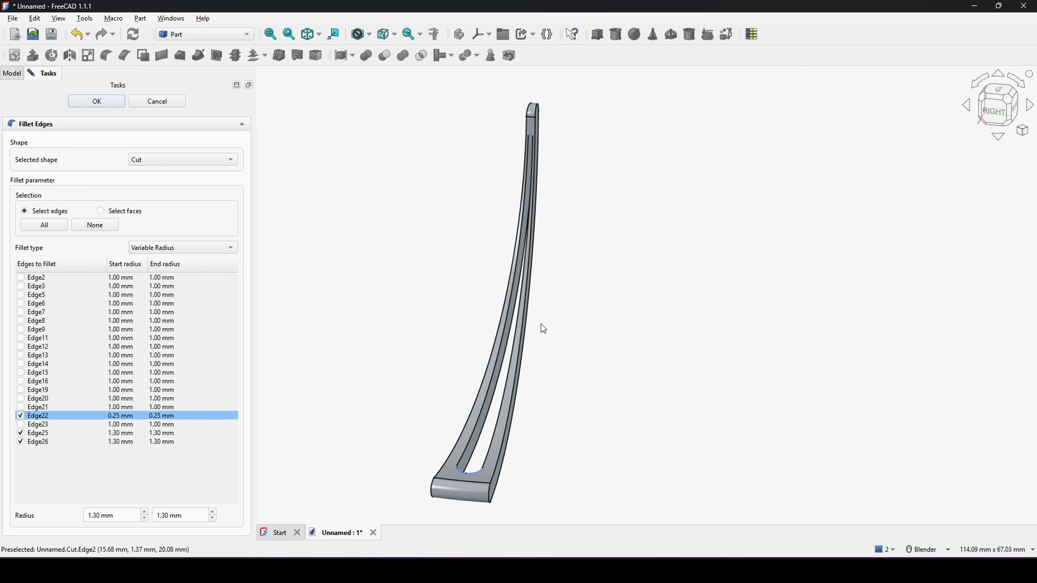
{"action": "left_click", "coordinate": [110, 102]}
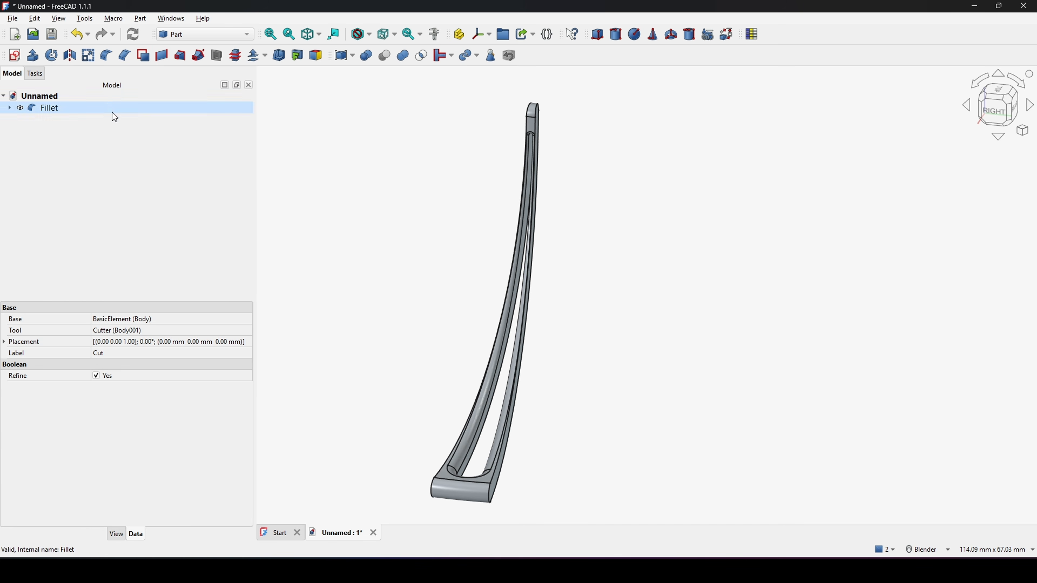
Step: Inspect the filleted slot ends of the element from several angles
{"action": "scroll", "coordinate": [505, 439], "scroll_direction": "up", "scroll_amount": 3}
{"action": "middle_click_drag", "start_coordinate": [506, 439], "coordinate": [566, 456]}
{"action": "middle_click_drag", "start_coordinate": [566, 456], "coordinate": [548, 339], "text": "shift"}
{"action": "scroll", "coordinate": [527, 410], "scroll_direction": "up", "scroll_amount": 3}
{"action": "middle_click_drag", "start_coordinate": [527, 411], "coordinate": [558, 412]}
{"action": "middle_click_drag", "start_coordinate": [559, 412], "coordinate": [551, 445], "text": "shift"}
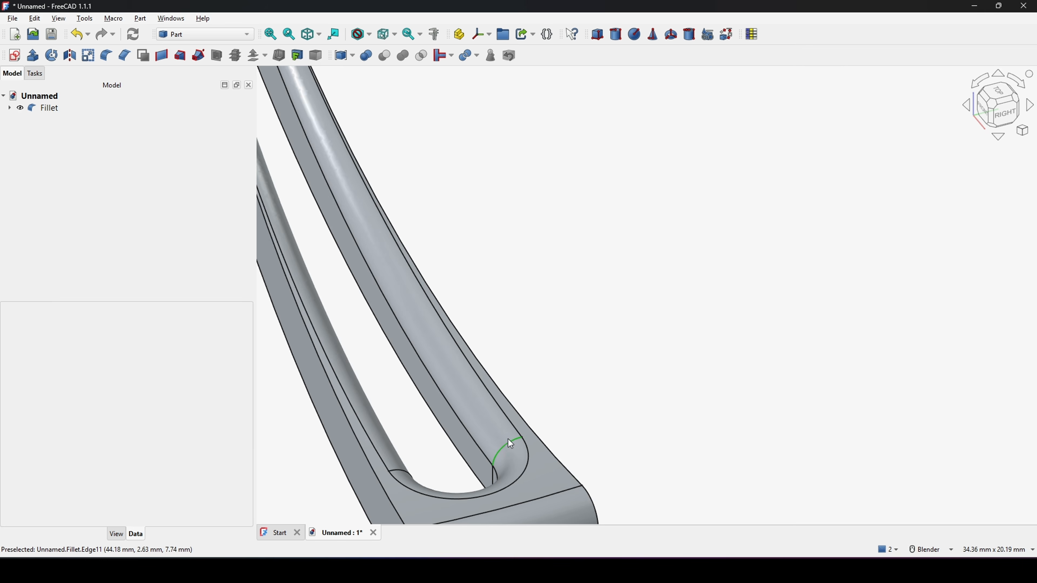
{"action": "scroll", "coordinate": [508, 437], "scroll_direction": "down", "scroll_amount": 4}
{"action": "middle_click_drag", "start_coordinate": [461, 278], "coordinate": [507, 462], "text": "shift"}
{"action": "scroll", "coordinate": [391, 193], "scroll_direction": "up", "scroll_amount": 2}
{"action": "scroll", "coordinate": [391, 180], "scroll_direction": "up", "scroll_amount": 4}
{"action": "middle_click_drag", "start_coordinate": [398, 138], "coordinate": [461, 339], "text": "shift"}
{"action": "middle_click_drag", "start_coordinate": [462, 339], "coordinate": [490, 282]}
{"action": "scroll", "coordinate": [503, 427], "scroll_direction": "up", "scroll_amount": 1}
{"action": "scroll", "coordinate": [429, 376], "scroll_direction": "up", "scroll_amount": 4}
{"action": "scroll", "coordinate": [430, 376], "scroll_direction": "down", "scroll_amount": 10}
{"action": "middle_click_drag", "start_coordinate": [429, 376], "coordinate": [579, 292]}
Step: Switch to the Draft workbench
{"action": "left_click", "coordinate": [216, 39]}
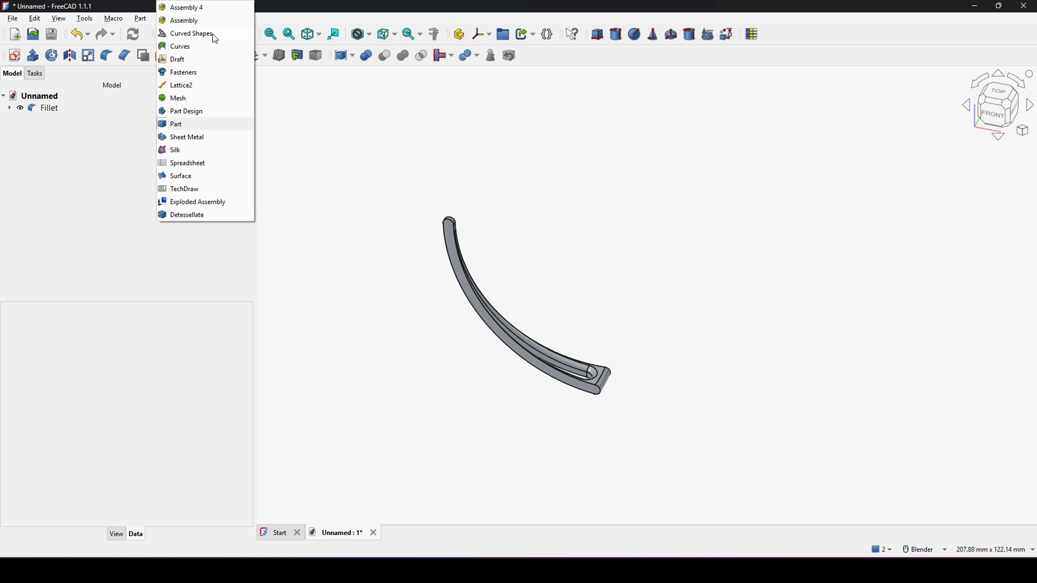
{"action": "left_click", "coordinate": [179, 62]}
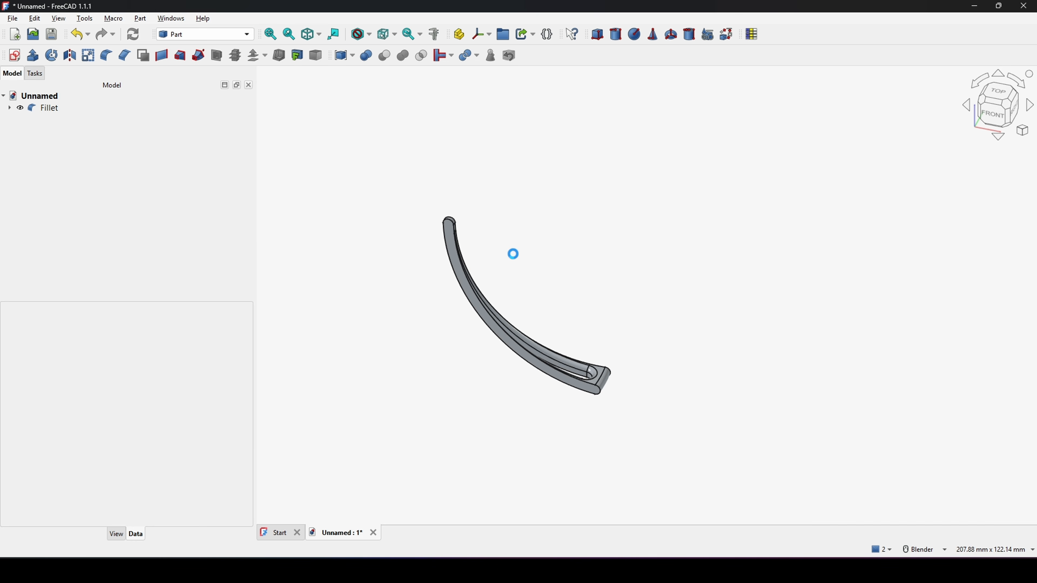
{"action": "scroll", "coordinate": [515, 262], "scroll_direction": "down", "scroll_amount": 3}
{"action": "middle_click_drag", "start_coordinate": [523, 268], "coordinate": [524, 341]}
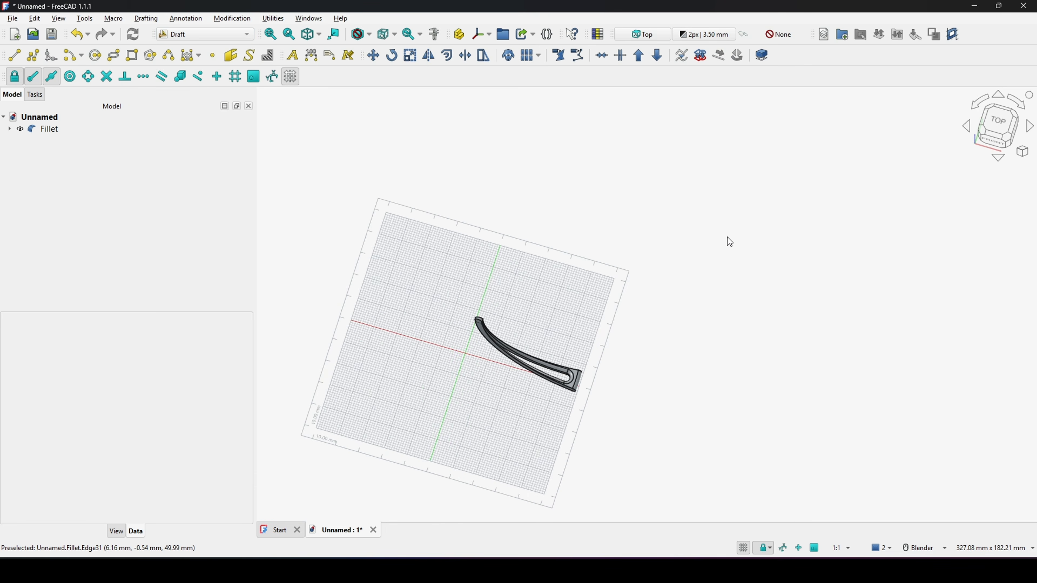
{"action": "middle_click_drag", "start_coordinate": [734, 327], "coordinate": [682, 299]}
{"action": "mouse_move", "coordinate": [682, 299]}
{"action": "middle_mouse_down", "text": "shift"}
{"action": "mouse_move", "coordinate": [724, 292]}
{"action": "mouse_move", "coordinate": [694, 288]}
{"action": "middle_mouse_up", "text": "shift"}
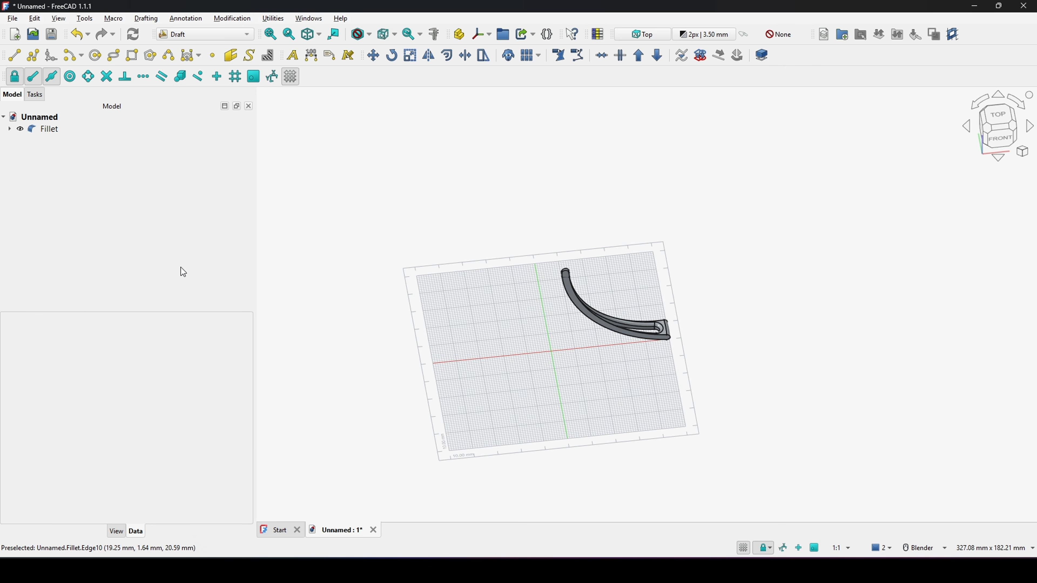
Step: Start a polar array of the Fillet and reset its center of rotation to the origin
{"action": "left_click", "coordinate": [48, 130]}
{"action": "left_click", "coordinate": [232, 18]}
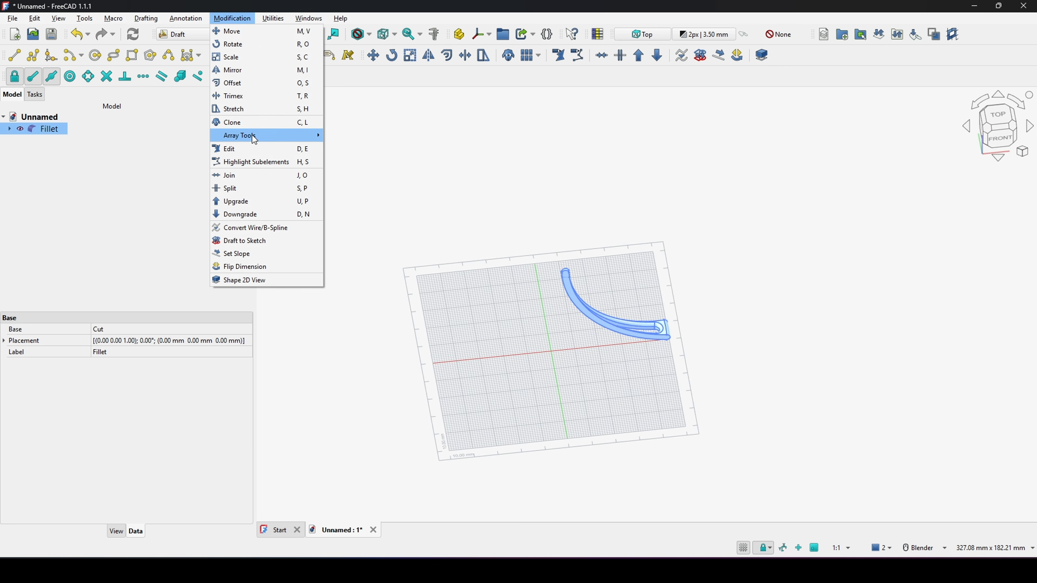
{"action": "mouse_move", "coordinate": [250, 135]}
{"action": "left_click", "coordinate": [375, 151]}
{"action": "middle_click_drag", "start_coordinate": [556, 244], "coordinate": [535, 268]}
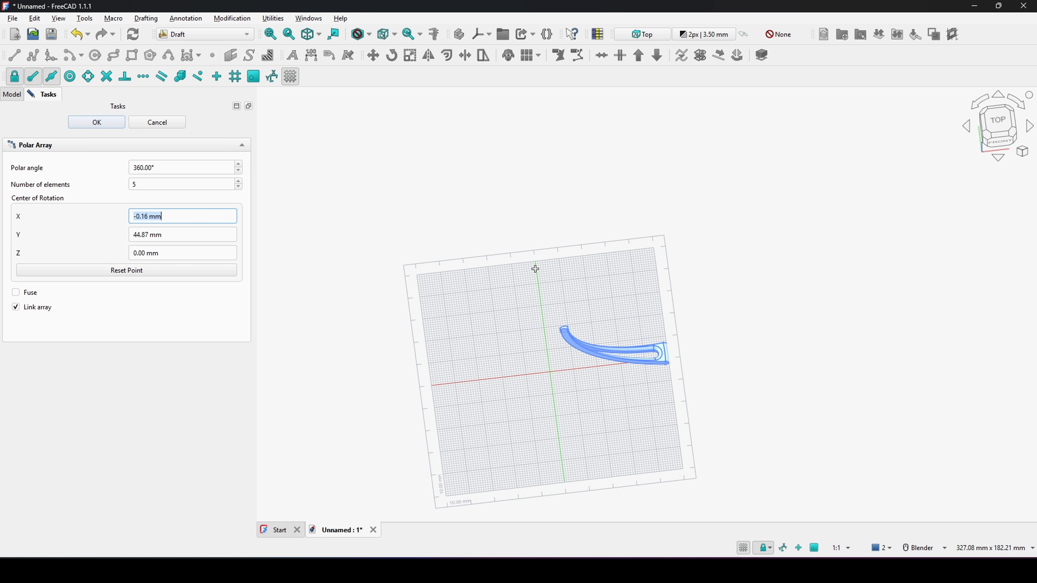
{"action": "left_click", "coordinate": [997, 121]}
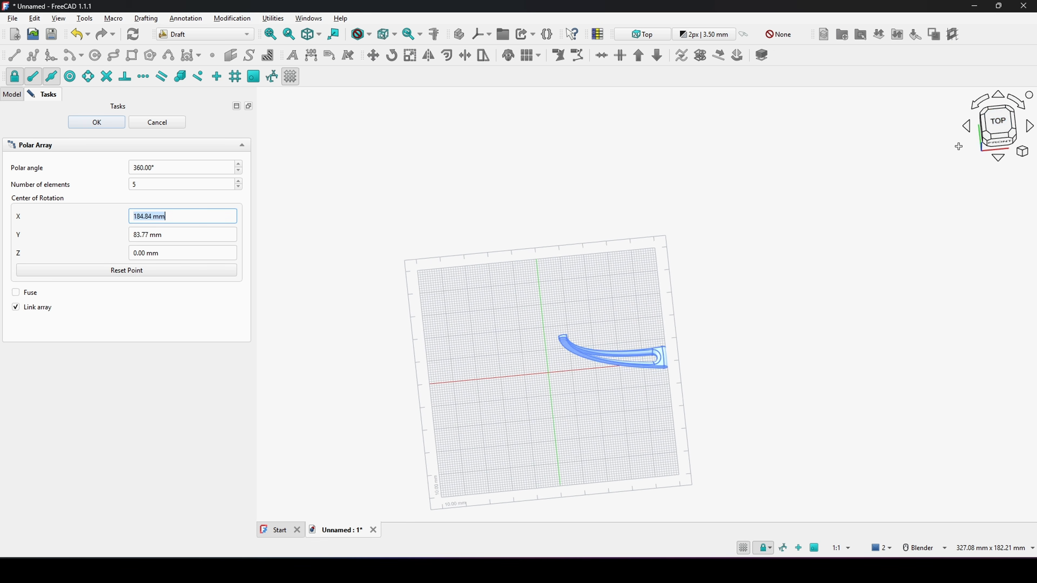
{"action": "left_click", "coordinate": [174, 272]}
Step: Set the polar array to 18 elements over a 170° polar angle and confirm it
{"action": "left_click", "coordinate": [160, 185]}
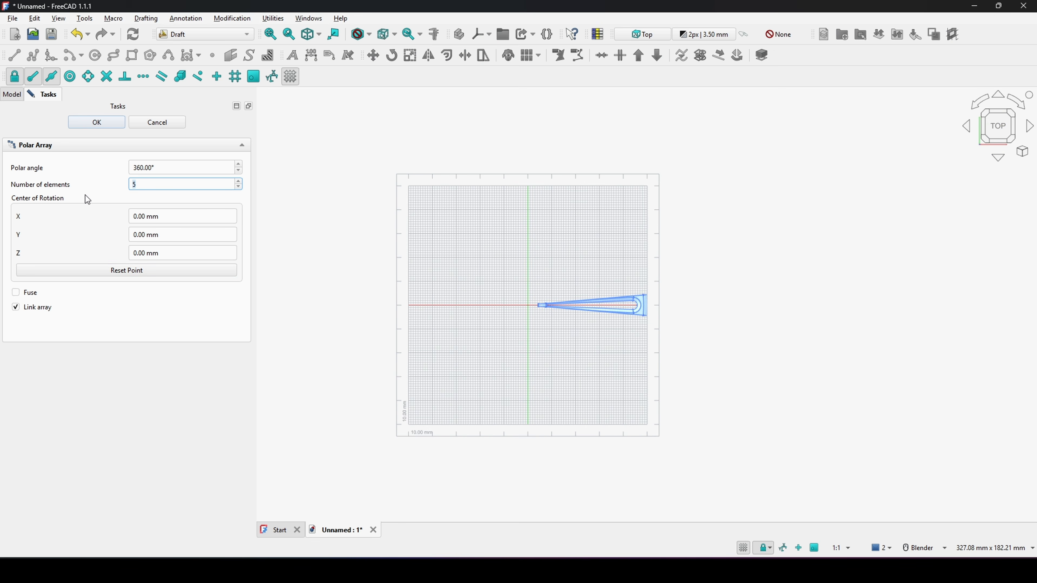
{"action": "mouse_move", "coordinate": [87, 199]}
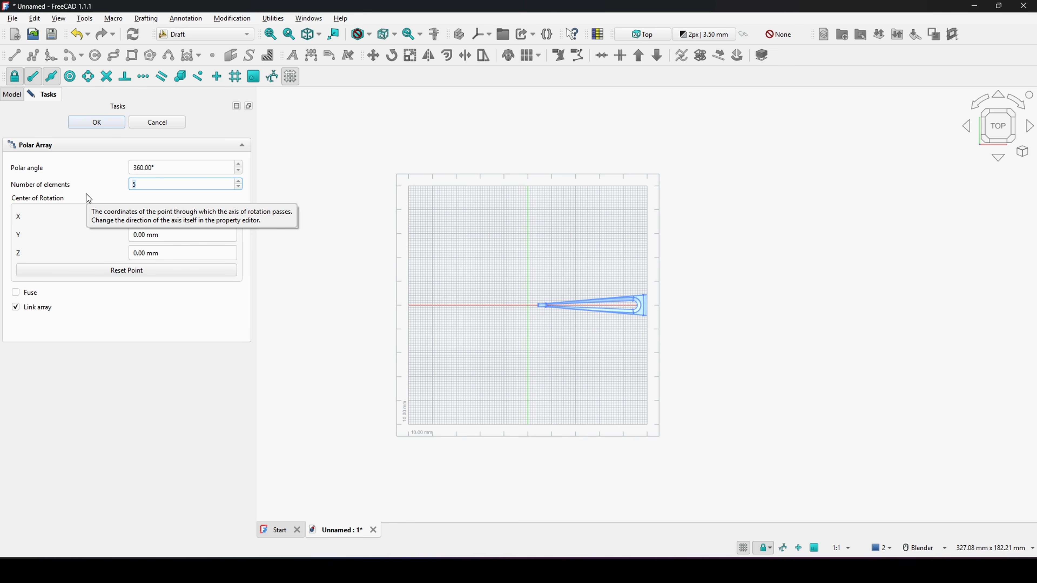
{"action": "type", "text": "18"}
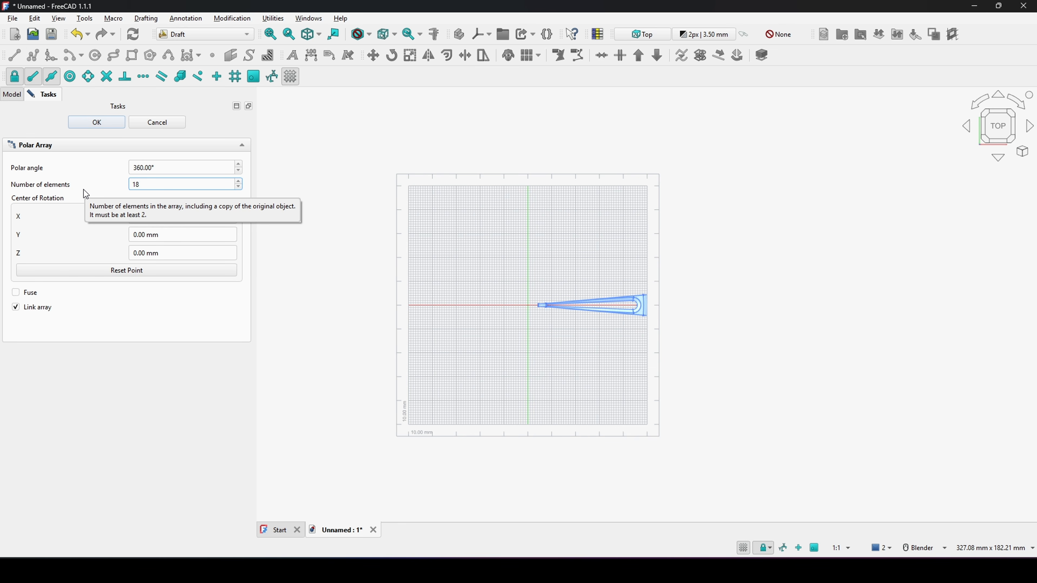
{"action": "left_click", "coordinate": [195, 172]}
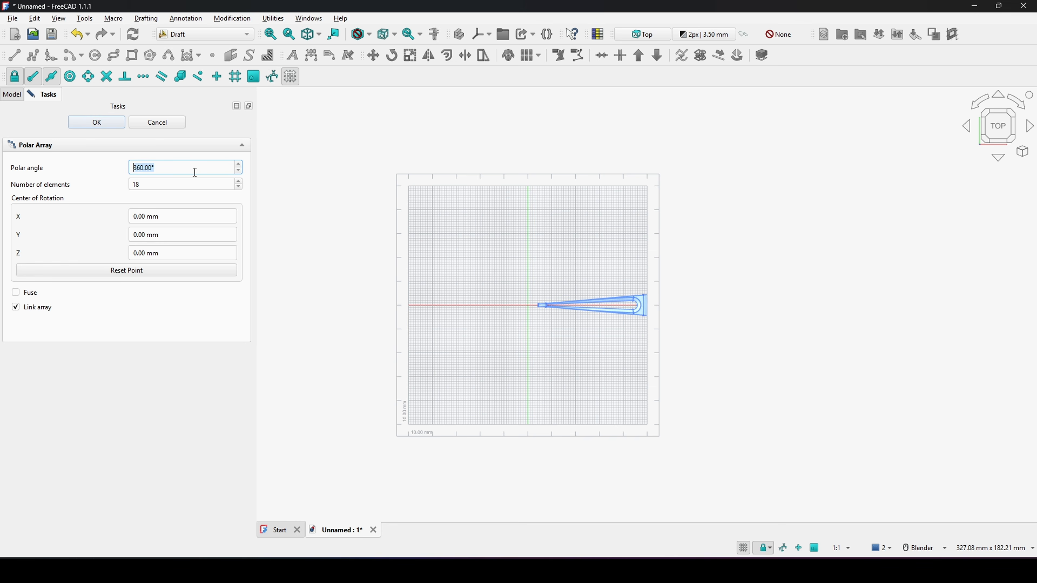
{"action": "type", "text": "170"}
{"action": "left_click", "coordinate": [160, 184]}
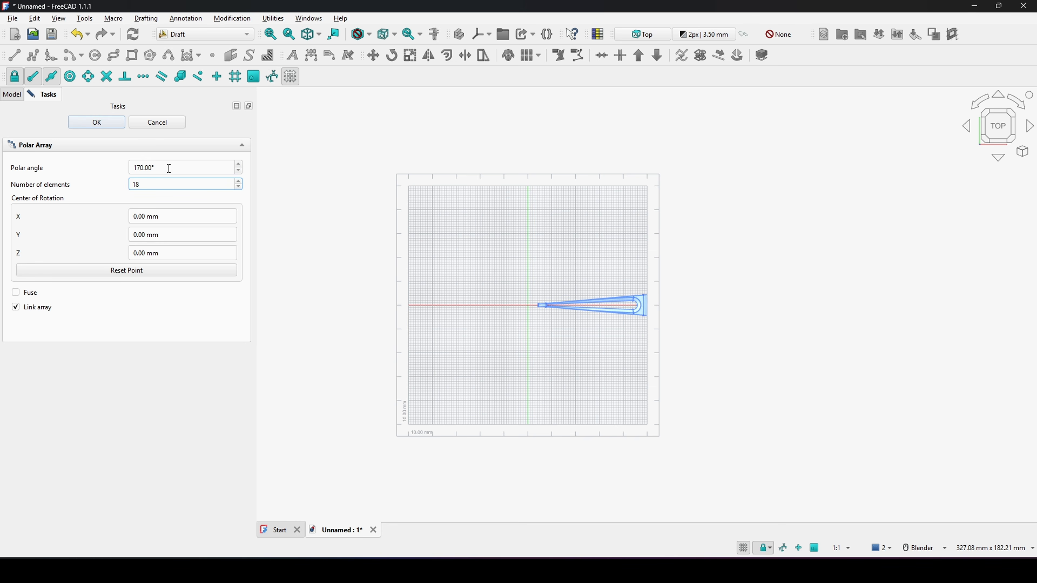
{"action": "left_click", "coordinate": [112, 124]}
Step: Inspect the polar array from the top and in perspective
{"action": "left_click", "coordinate": [713, 377]}
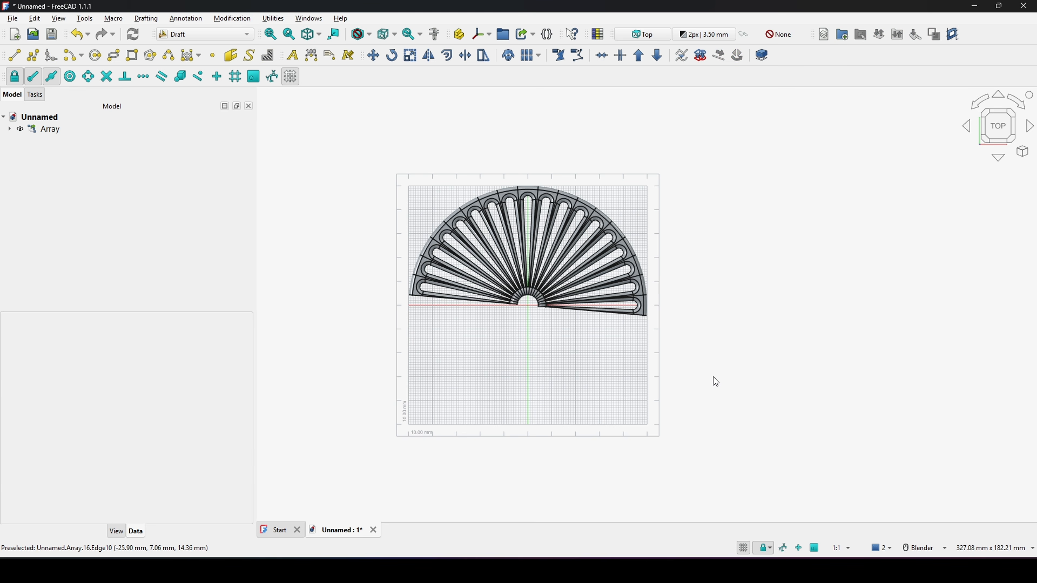
{"action": "scroll", "coordinate": [687, 366], "scroll_direction": "up", "scroll_amount": 2}
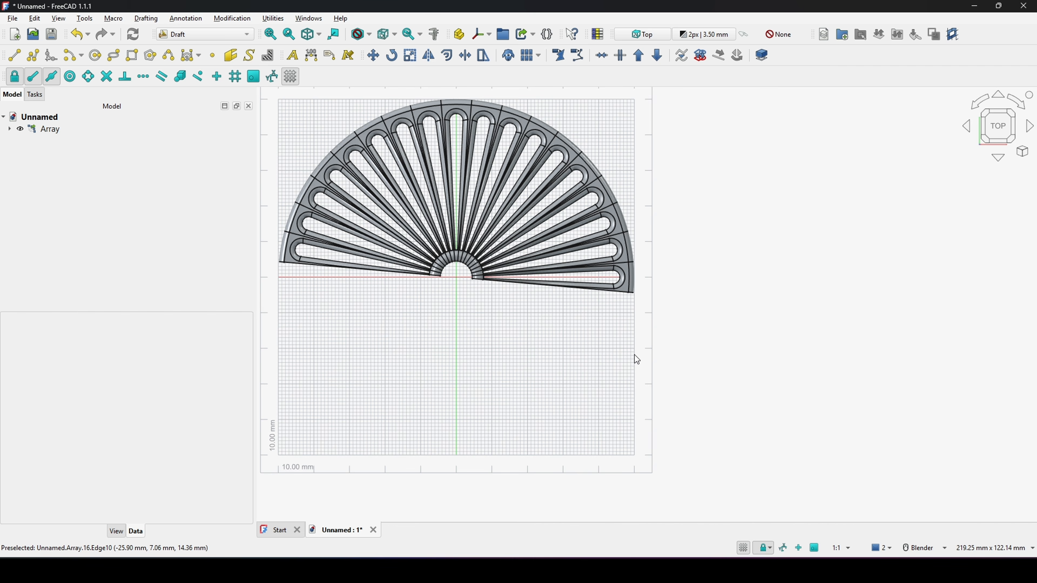
{"action": "middle_click_drag", "start_coordinate": [635, 355], "coordinate": [671, 355], "text": "shift"}
{"action": "middle_click_drag", "start_coordinate": [671, 355], "coordinate": [670, 340]}
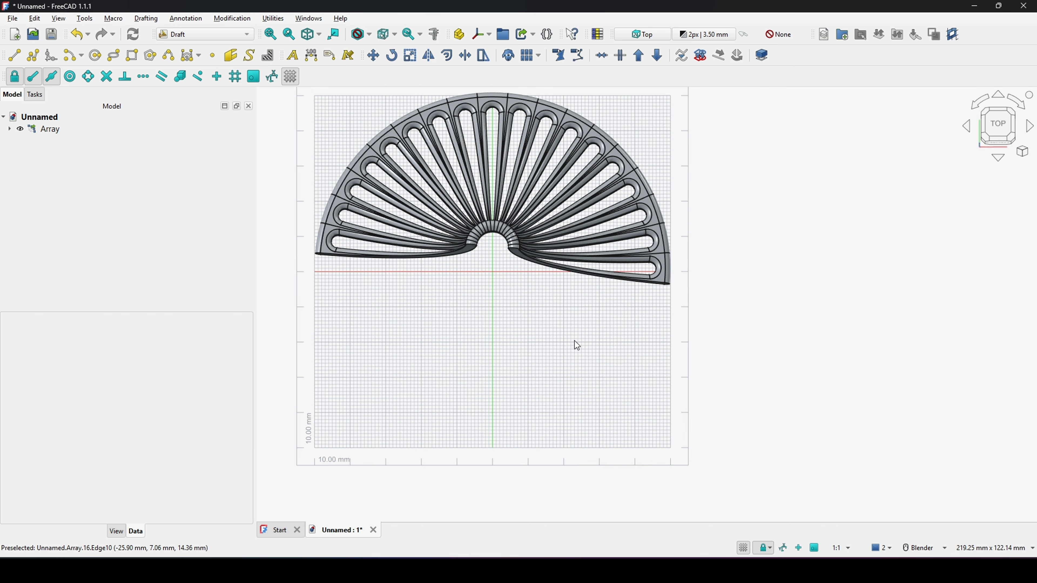
{"action": "left_click", "coordinate": [993, 129]}
{"action": "scroll", "coordinate": [703, 377], "scroll_direction": "down", "scroll_amount": 2}
{"action": "middle_click_drag", "start_coordinate": [703, 377], "coordinate": [719, 306]}
{"action": "scroll", "coordinate": [719, 310], "scroll_direction": "down", "scroll_amount": 1}
Step: Switch to the Part workbench and fuse the array into a single Fusion solid
{"action": "left_click", "coordinate": [47, 130]}
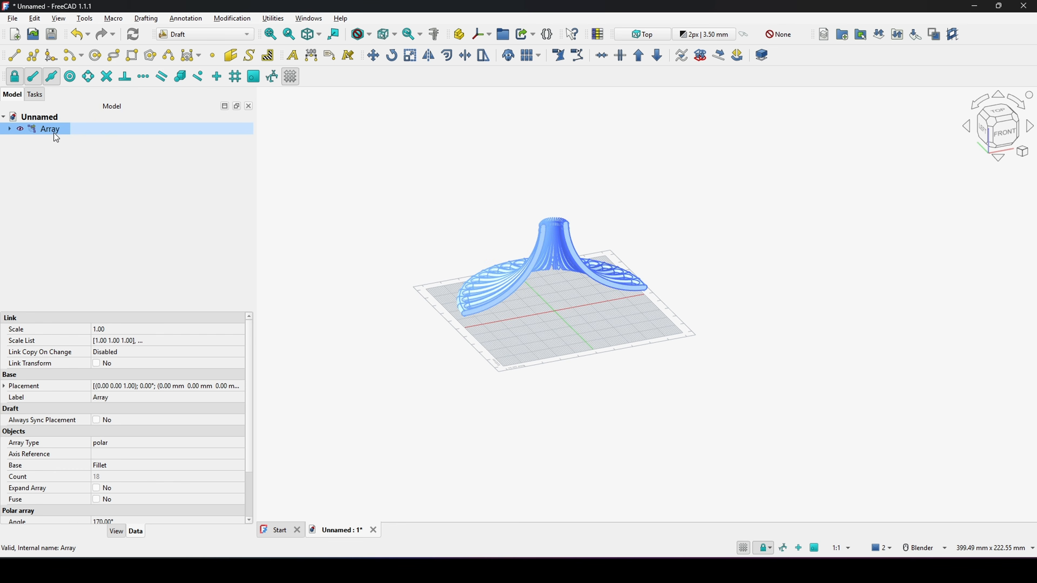
{"action": "left_click", "coordinate": [190, 36]}
{"action": "left_click", "coordinate": [189, 127]}
{"action": "mouse_move", "coordinate": [406, 144]}
{"action": "middle_mouse_down"}
{"action": "mouse_move", "coordinate": [569, 162]}
{"action": "mouse_move", "coordinate": [424, 139]}
{"action": "middle_mouse_up"}
{"action": "left_click", "coordinate": [402, 57]}
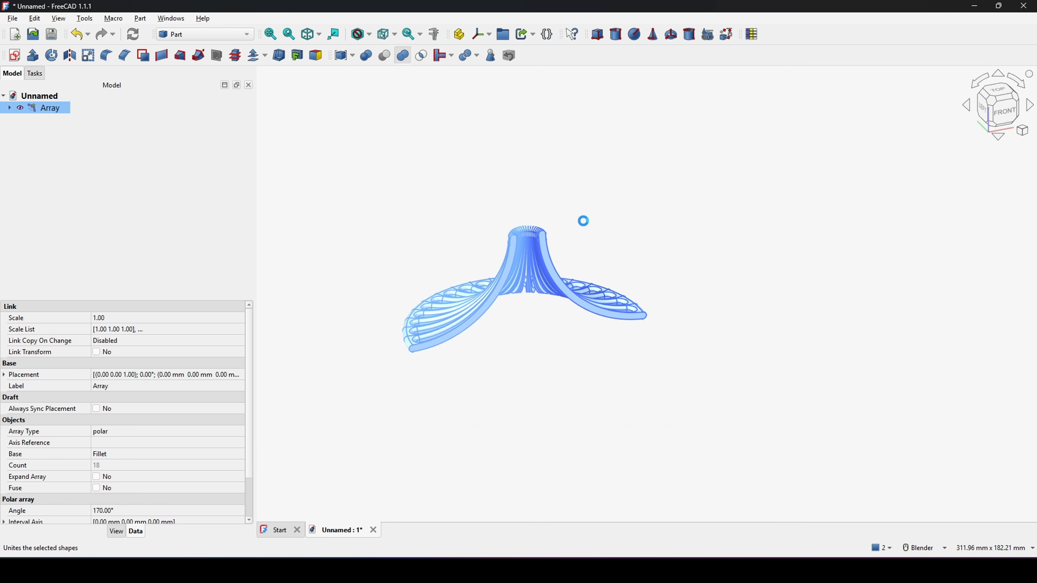
{"action": "left_click", "coordinate": [52, 107]}
{"action": "middle_click_drag", "start_coordinate": [668, 243], "coordinate": [603, 258], "text": "shift"}
{"action": "scroll", "coordinate": [495, 225], "scroll_direction": "down", "scroll_amount": 2}
{"action": "middle_click_drag", "start_coordinate": [509, 232], "coordinate": [507, 211]}
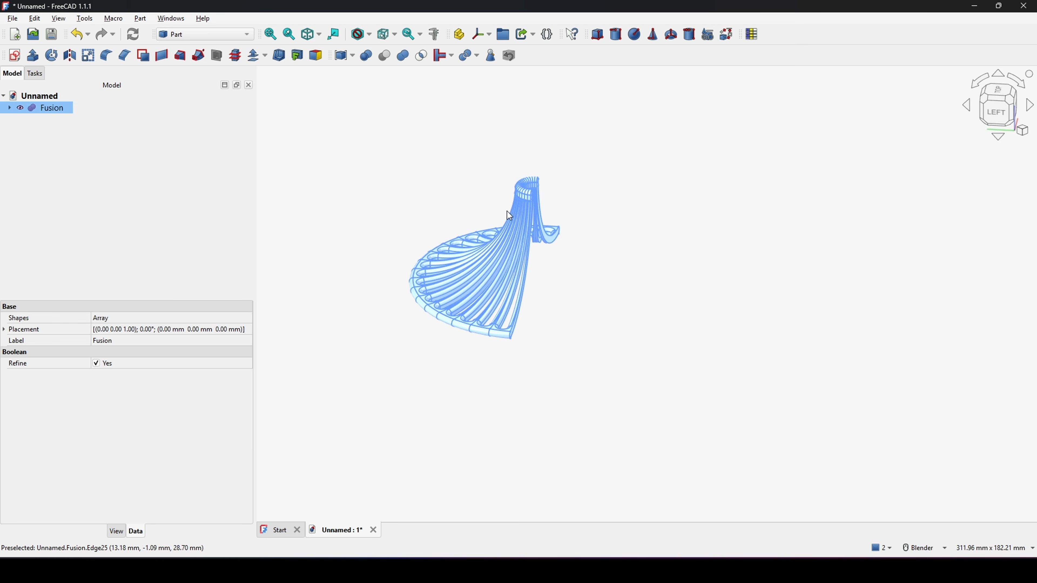
Step: Mirror the Fusion across the XY-plane
{"action": "left_click", "coordinate": [69, 56]}
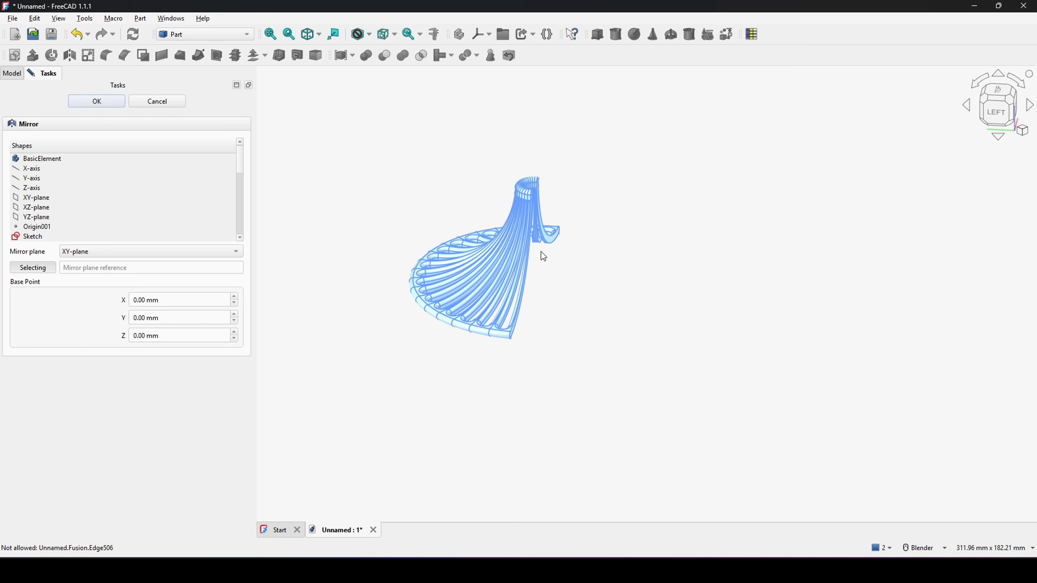
{"action": "middle_click_drag", "start_coordinate": [543, 255], "coordinate": [547, 231], "text": "shift"}
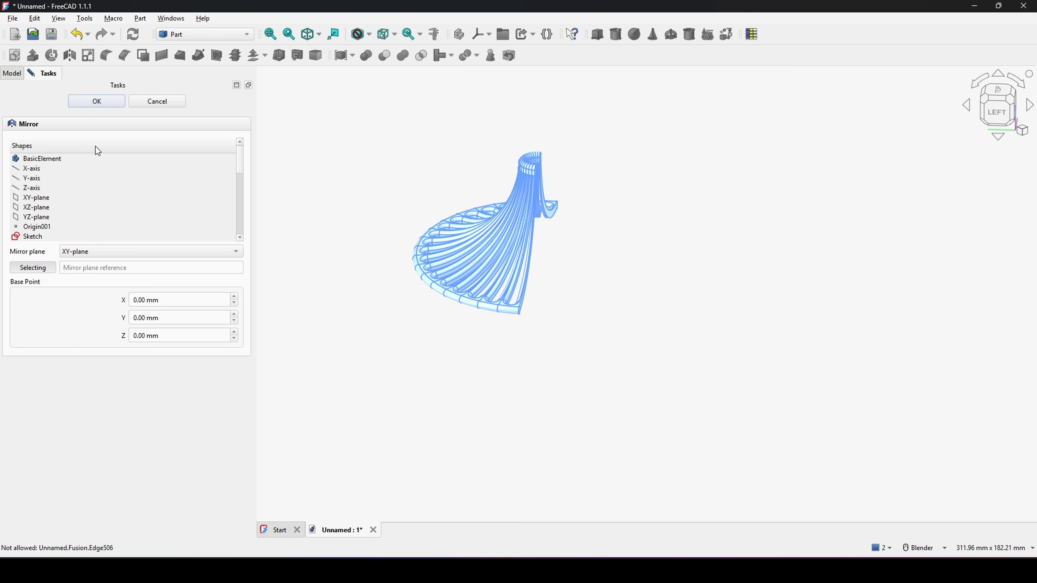
{"action": "left_click", "coordinate": [98, 101]}
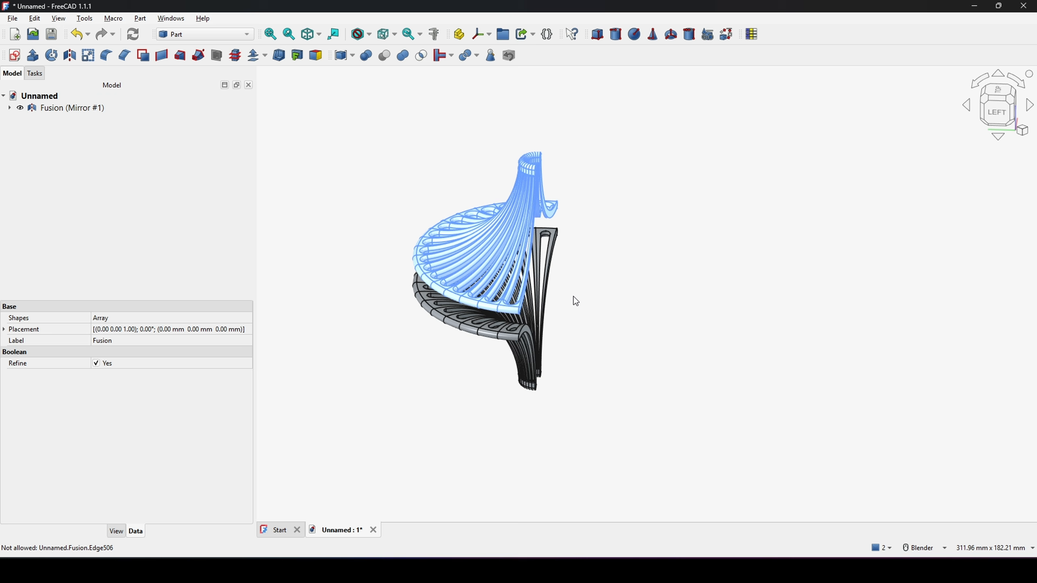
{"action": "mouse_move", "coordinate": [576, 297]}
{"action": "middle_mouse_down"}
{"action": "mouse_move", "coordinate": [578, 271]}
{"action": "mouse_move", "coordinate": [631, 252]}
{"action": "mouse_move", "coordinate": [660, 264]}
{"action": "mouse_move", "coordinate": [577, 299]}
{"action": "middle_mouse_up"}
Step: Select the mirrored and original Fusion and combine them into a Compound
{"action": "left_click", "coordinate": [50, 110]}
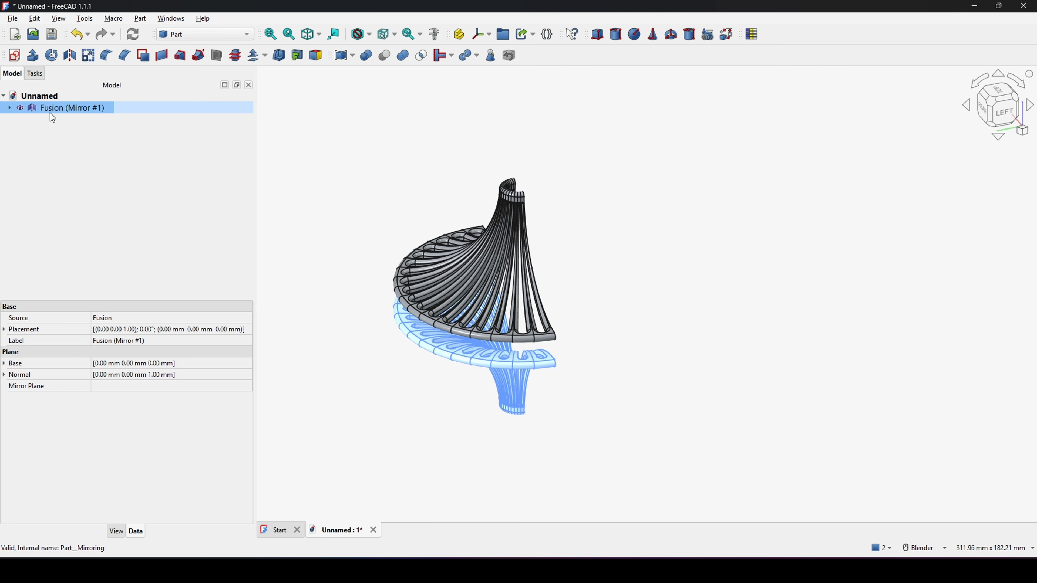
{"action": "left_click", "coordinate": [9, 107]}
{"action": "left_click", "coordinate": [53, 120], "text": "ctrl"}
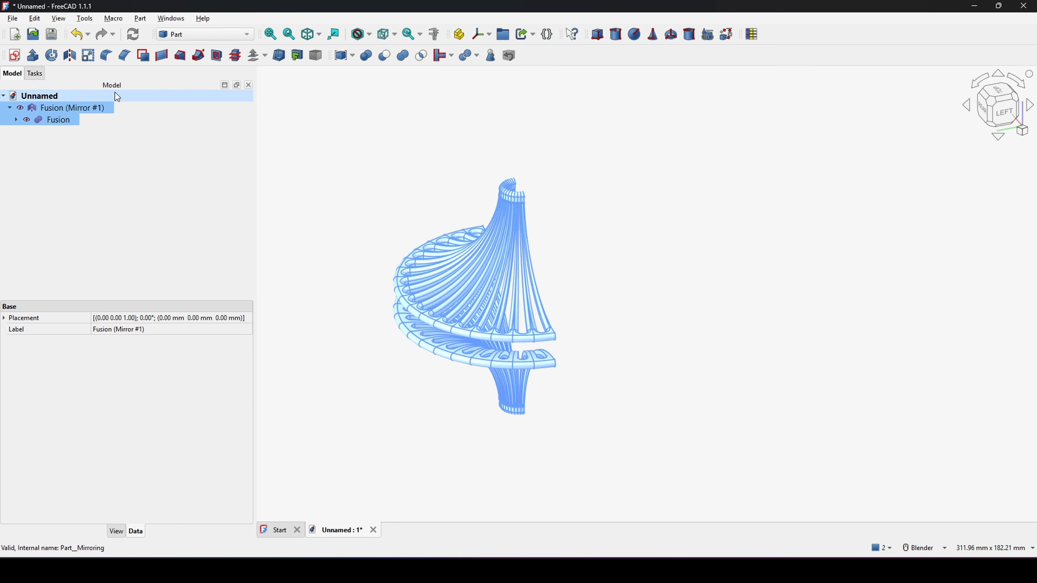
{"action": "left_click", "coordinate": [141, 19]}
{"action": "mouse_move", "coordinate": [175, 188]}
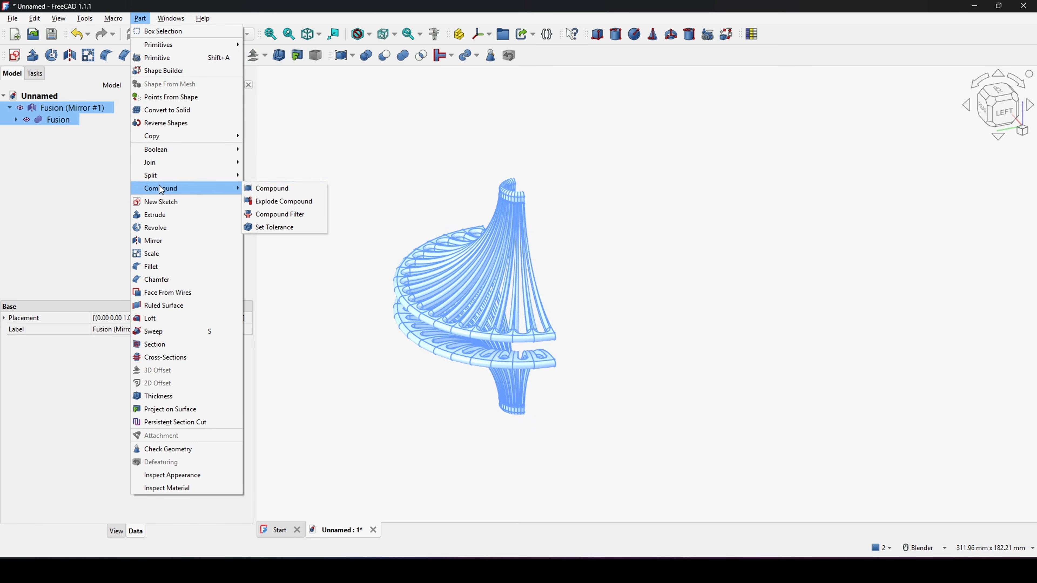
{"action": "left_click", "coordinate": [275, 190]}
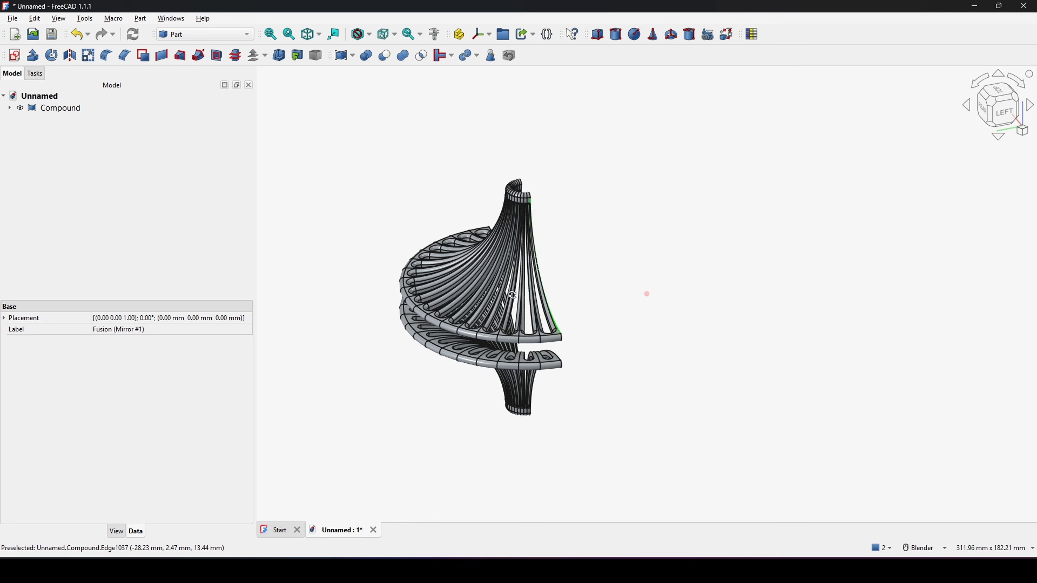
Step: Select the Compound and switch to the Draft workbench
{"action": "middle_click_drag", "start_coordinate": [646, 291], "coordinate": [463, 320]}
{"action": "scroll", "coordinate": [457, 314], "scroll_direction": "up", "scroll_amount": 2}
{"action": "left_click", "coordinate": [70, 108]}
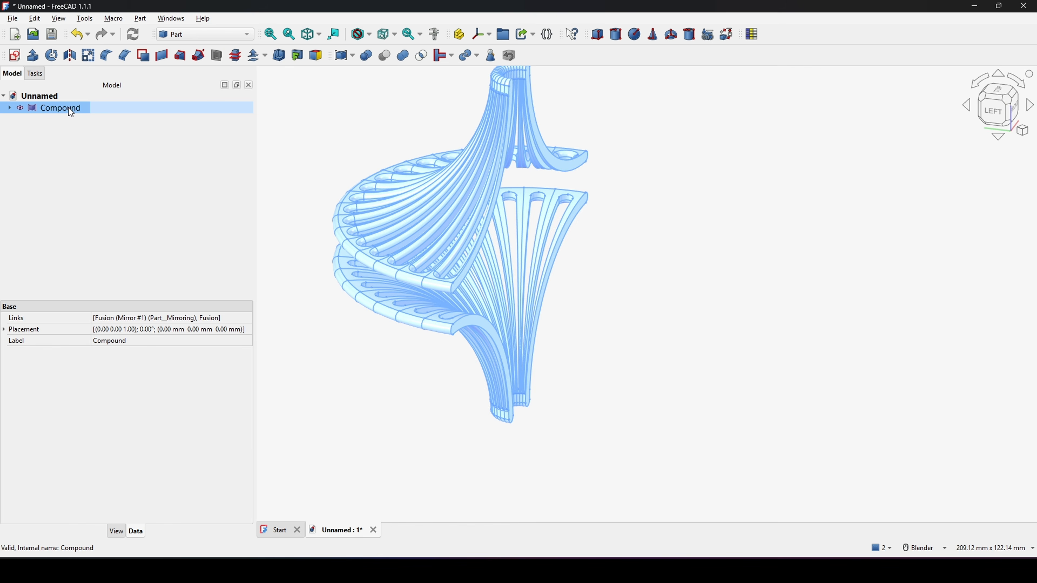
{"action": "left_click", "coordinate": [198, 37]}
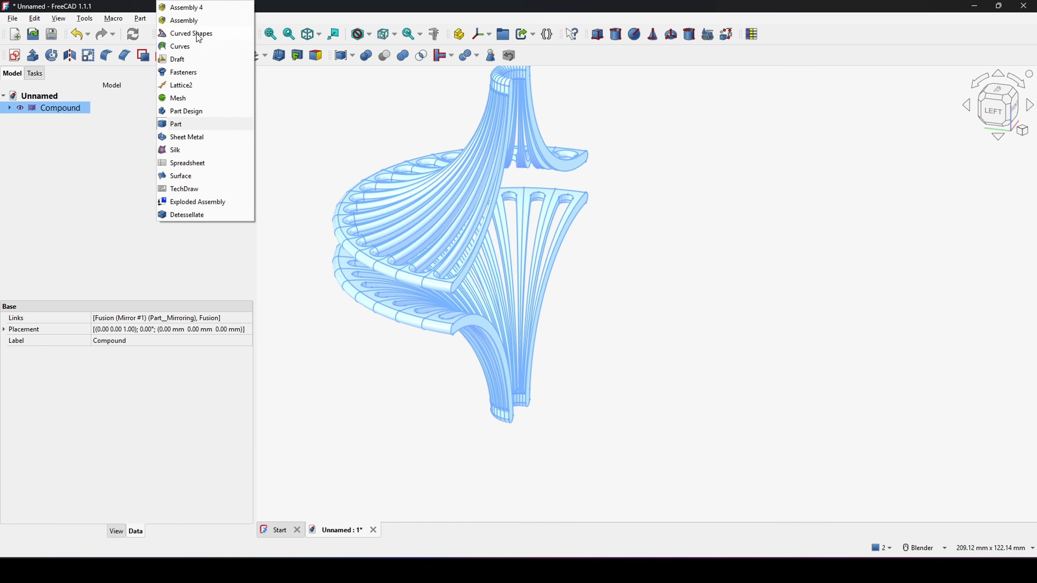
{"action": "left_click", "coordinate": [177, 60]}
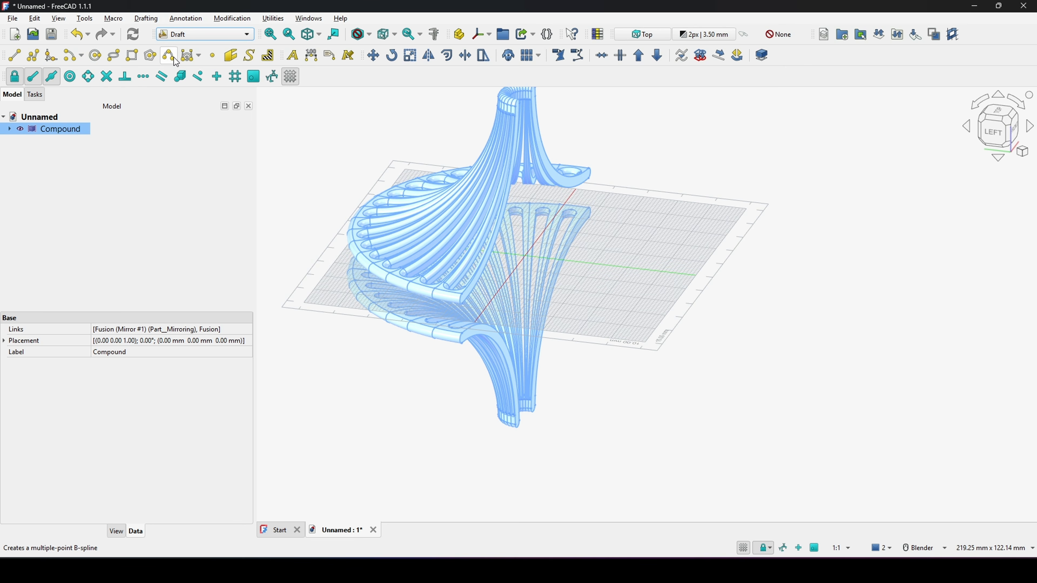
Step: Create a Draft clone of the Compound
{"action": "scroll", "coordinate": [557, 260], "scroll_direction": "down", "scroll_amount": 3}
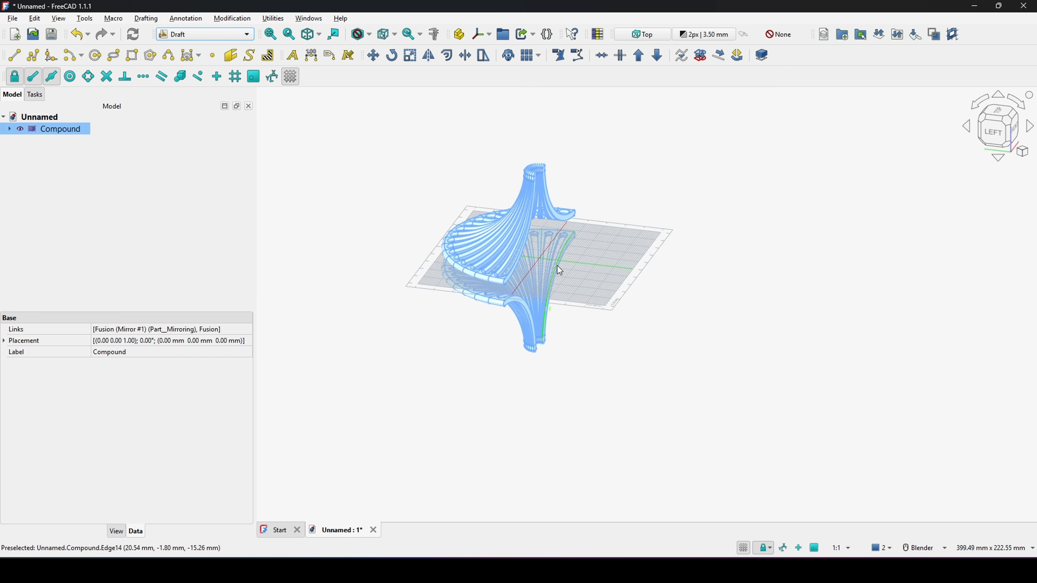
{"action": "middle_click_drag", "start_coordinate": [558, 266], "coordinate": [584, 303]}
{"action": "scroll", "coordinate": [570, 315], "scroll_direction": "up", "scroll_amount": 2}
{"action": "left_click", "coordinate": [600, 278]}
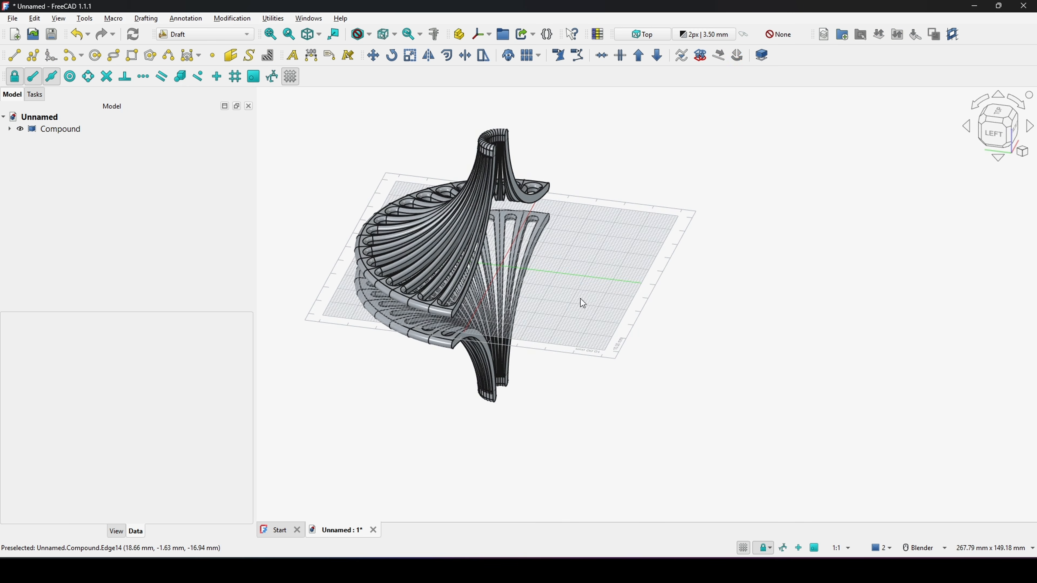
{"action": "left_click", "coordinate": [66, 134]}
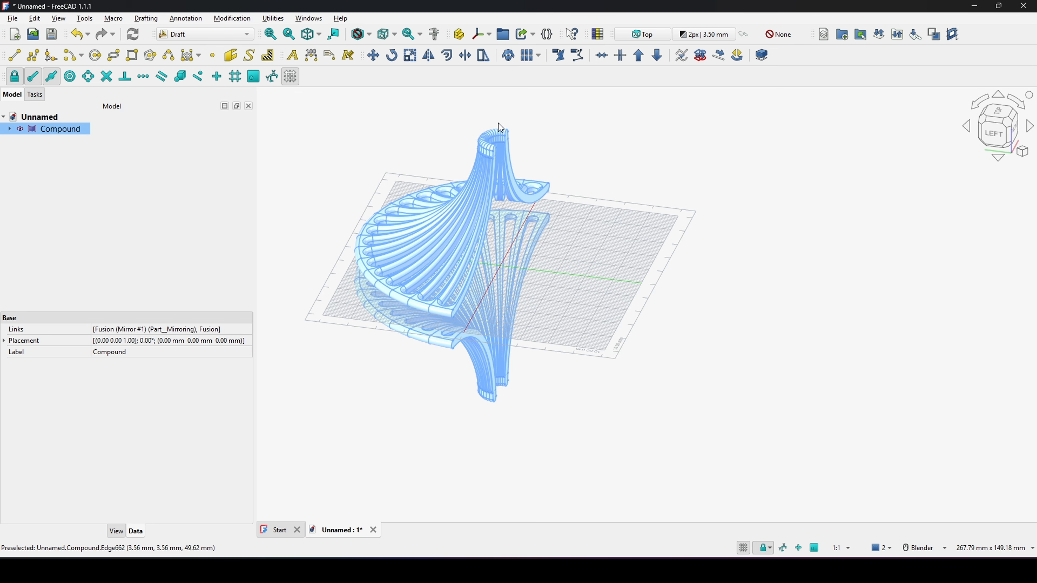
{"action": "left_click", "coordinate": [508, 55]}
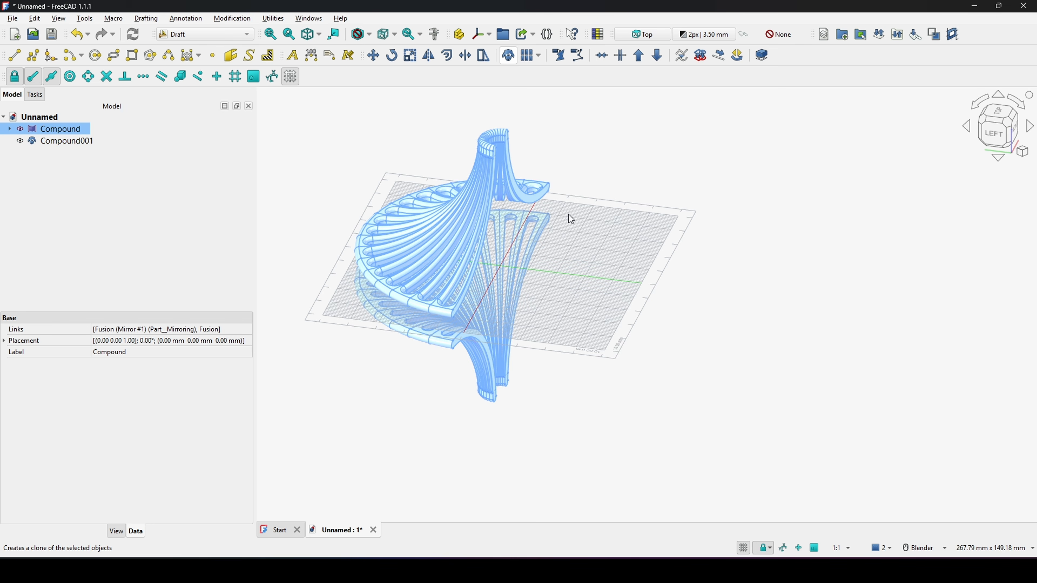
Step: Mirror the clone by setting its Y scale to -1
{"action": "left_click", "coordinate": [653, 246]}
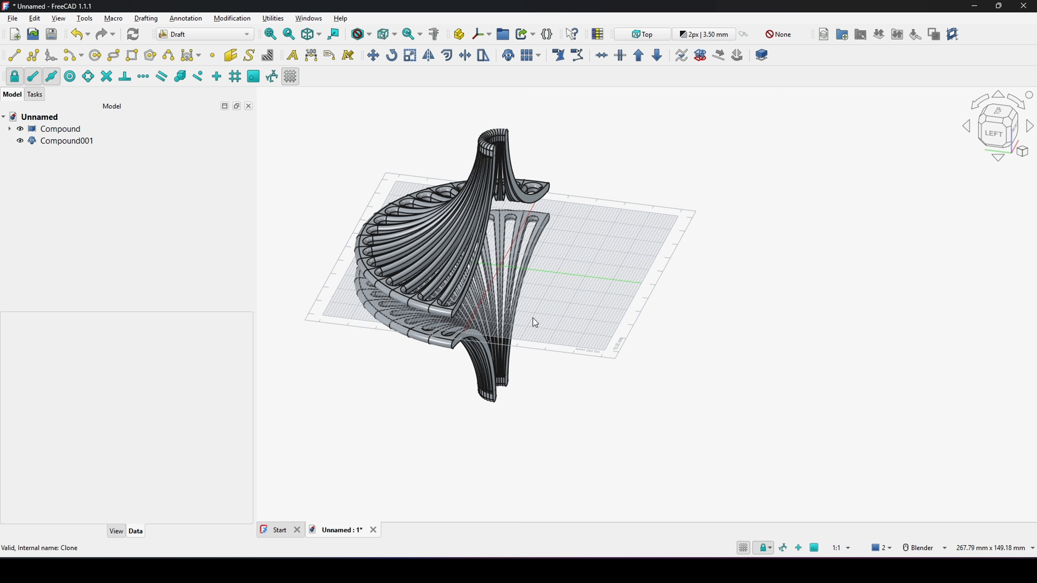
{"action": "middle_click_drag", "start_coordinate": [533, 318], "coordinate": [575, 315]}
{"action": "left_click", "coordinate": [67, 141]}
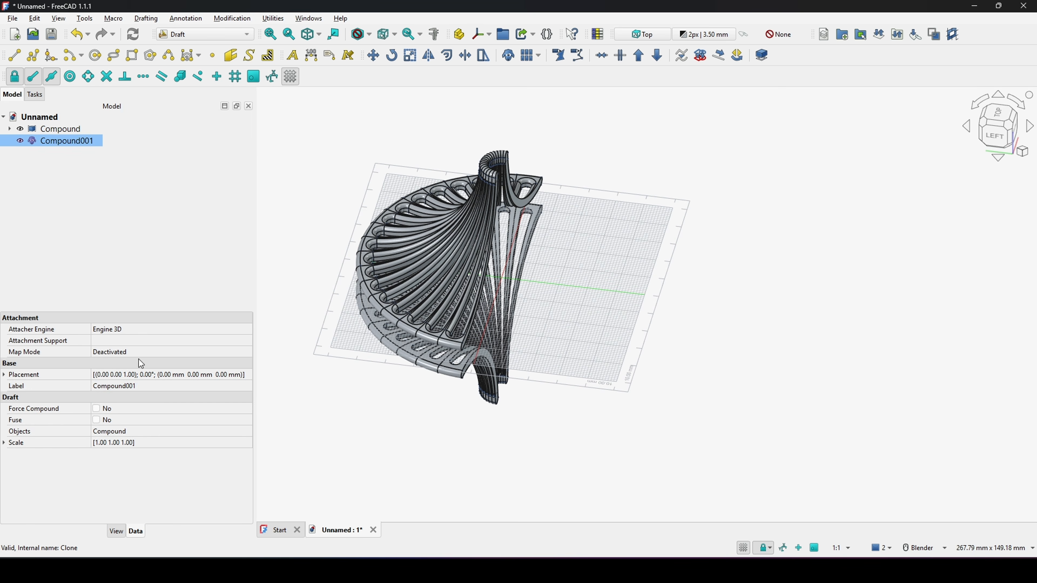
{"action": "left_click", "coordinate": [4, 443]}
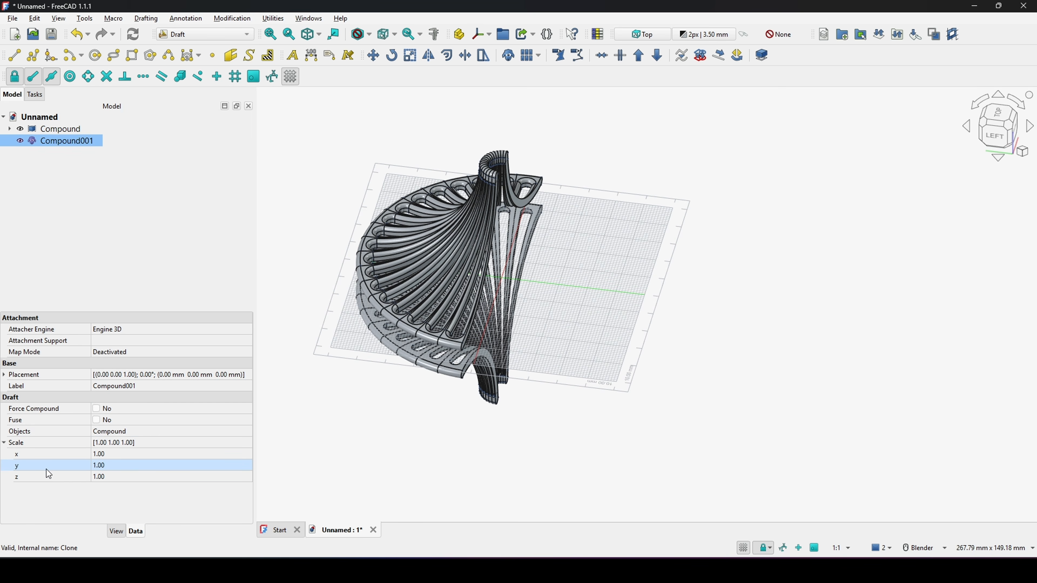
{"action": "left_click", "coordinate": [110, 465]}
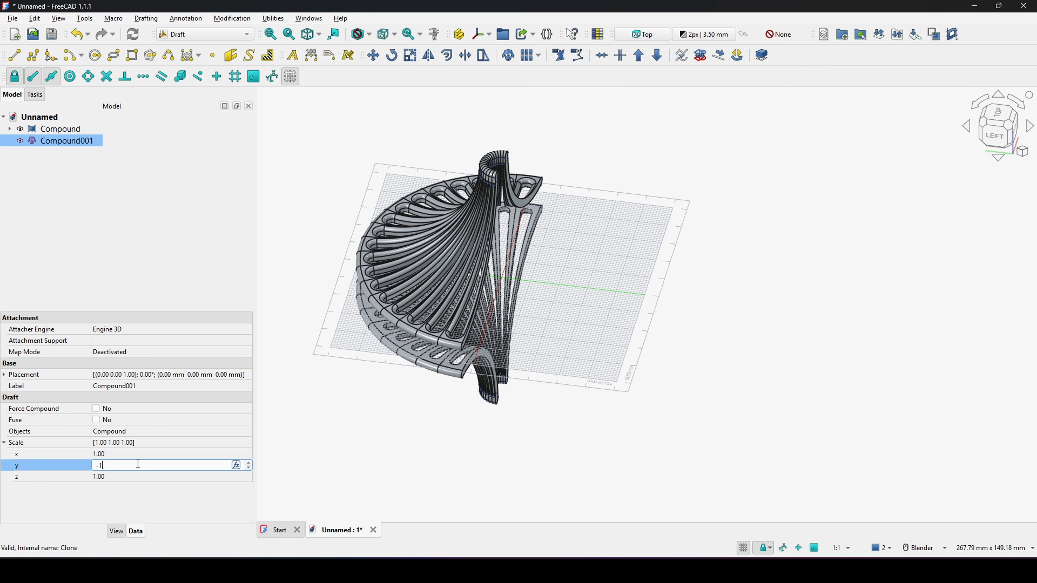
{"action": "type", "text": "-1"}
{"action": "key", "text": "Return"}
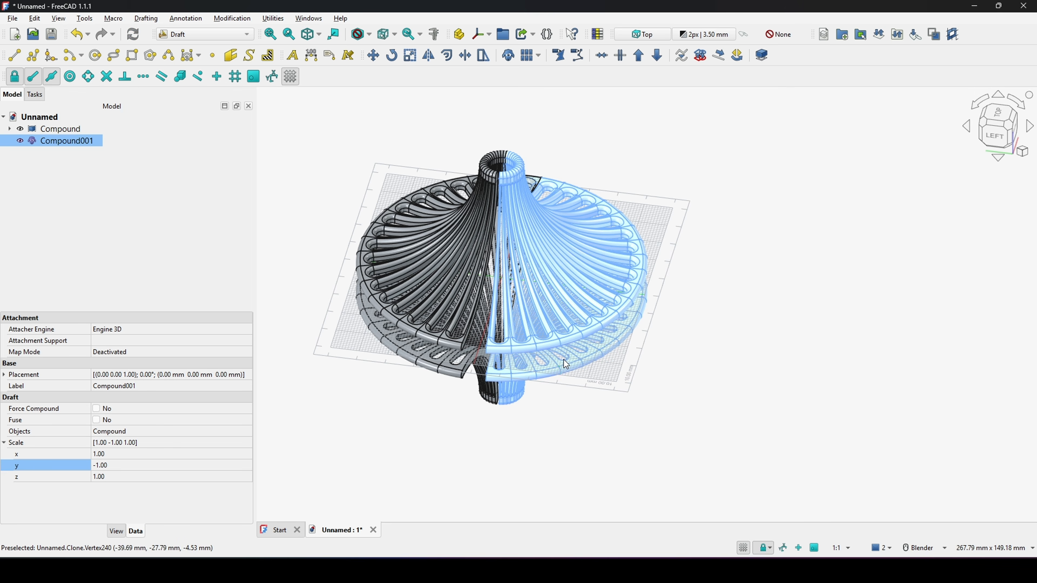
Step: Switch to the Assembly workbench and create a new Assembly
{"action": "left_click", "coordinate": [701, 283]}
{"action": "middle_click_drag", "start_coordinate": [572, 312], "coordinate": [697, 278], "text": "shift"}
{"action": "scroll", "coordinate": [618, 278], "scroll_direction": "up", "scroll_amount": 1}
{"action": "middle_click_drag", "start_coordinate": [575, 276], "coordinate": [575, 327]}
{"action": "scroll", "coordinate": [509, 254], "scroll_direction": "up", "scroll_amount": 1}
{"action": "scroll", "coordinate": [588, 332], "scroll_direction": "down", "scroll_amount": 1}
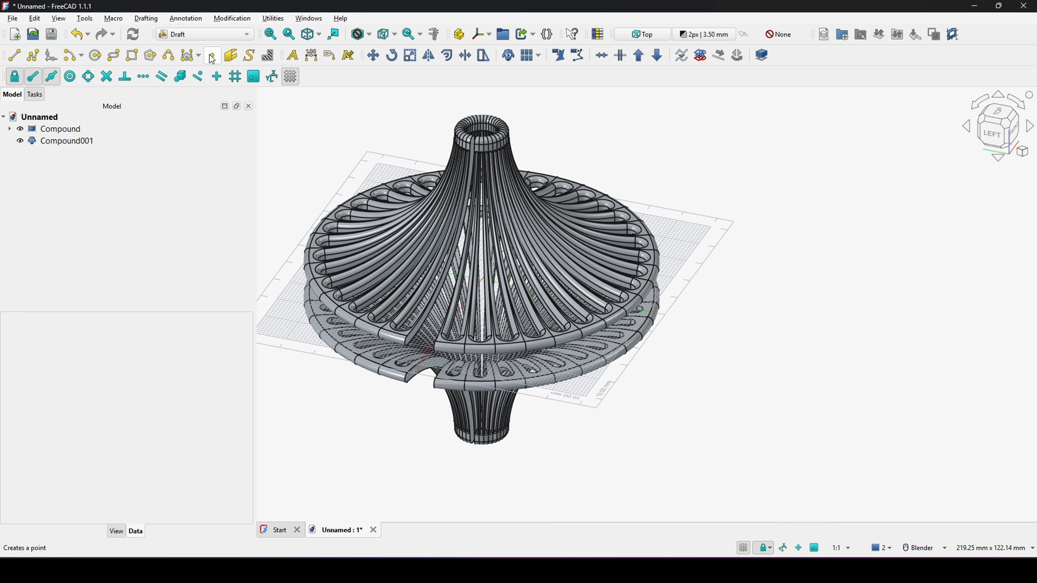
{"action": "left_click", "coordinate": [205, 32]}
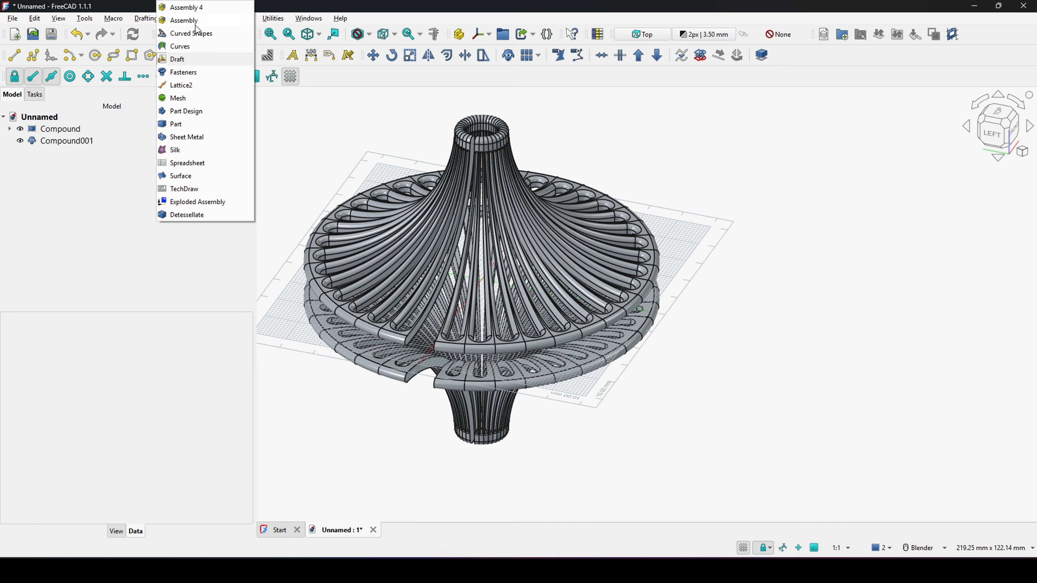
{"action": "left_click", "coordinate": [195, 21]}
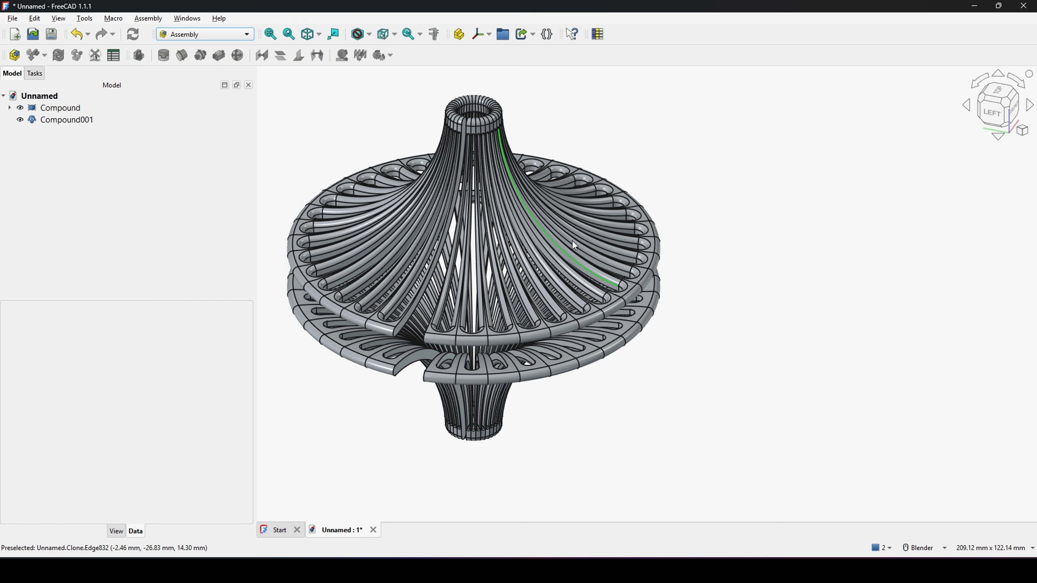
{"action": "middle_click_drag", "start_coordinate": [573, 242], "coordinate": [535, 245]}
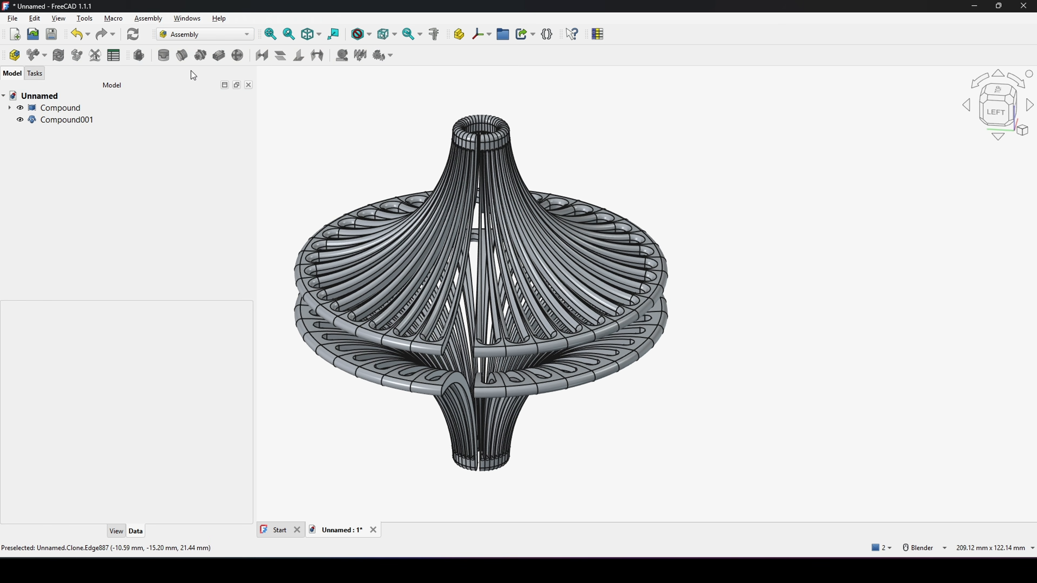
{"action": "left_click", "coordinate": [16, 56]}
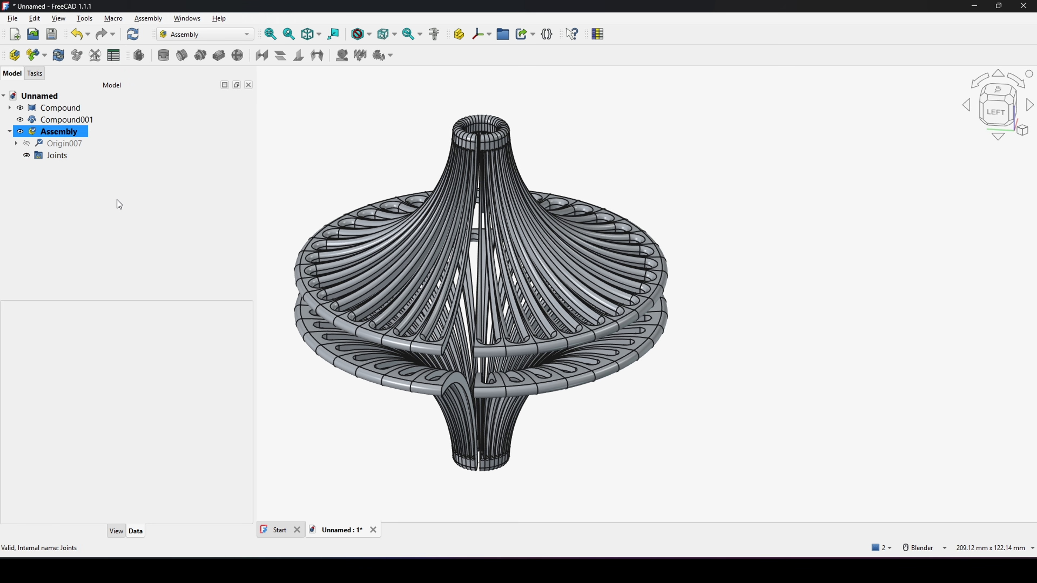
Step: Save the document as DesignReplicate
{"action": "key", "text": "ctrl+s"}
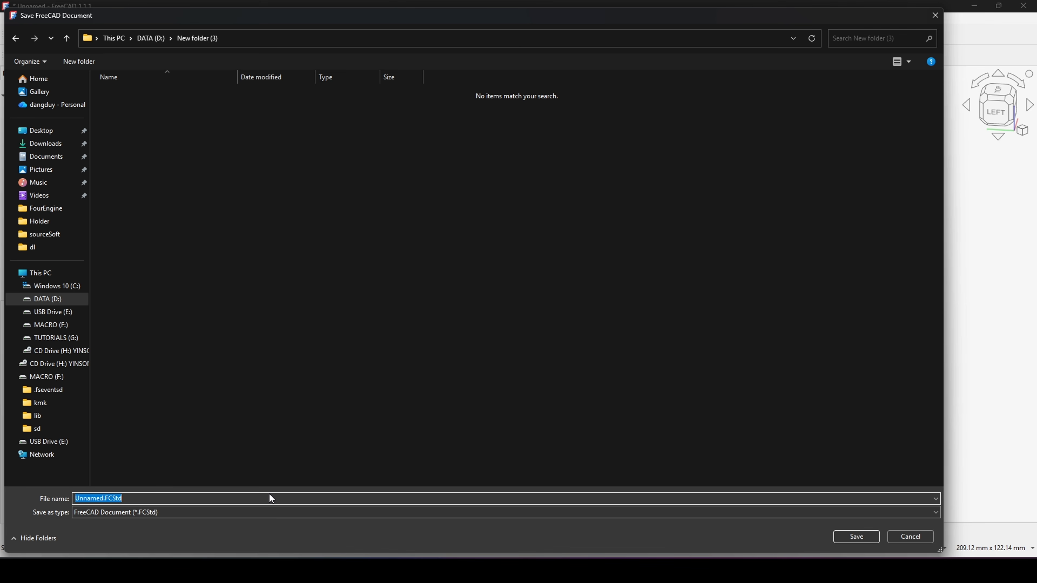
{"action": "type", "text": "DesignReplicate"}
{"action": "key", "text": "Return"}
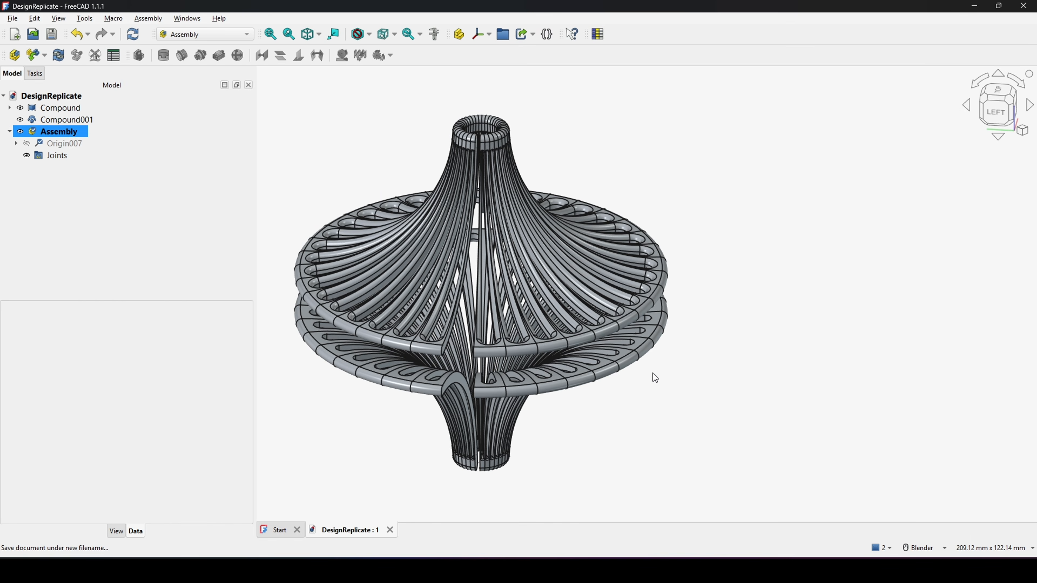
Step: Hide the Compound and its clone Compound001
{"action": "scroll", "coordinate": [636, 367], "scroll_direction": "down", "scroll_amount": 3}
{"action": "scroll", "coordinate": [612, 358], "scroll_direction": "up", "scroll_amount": 2}
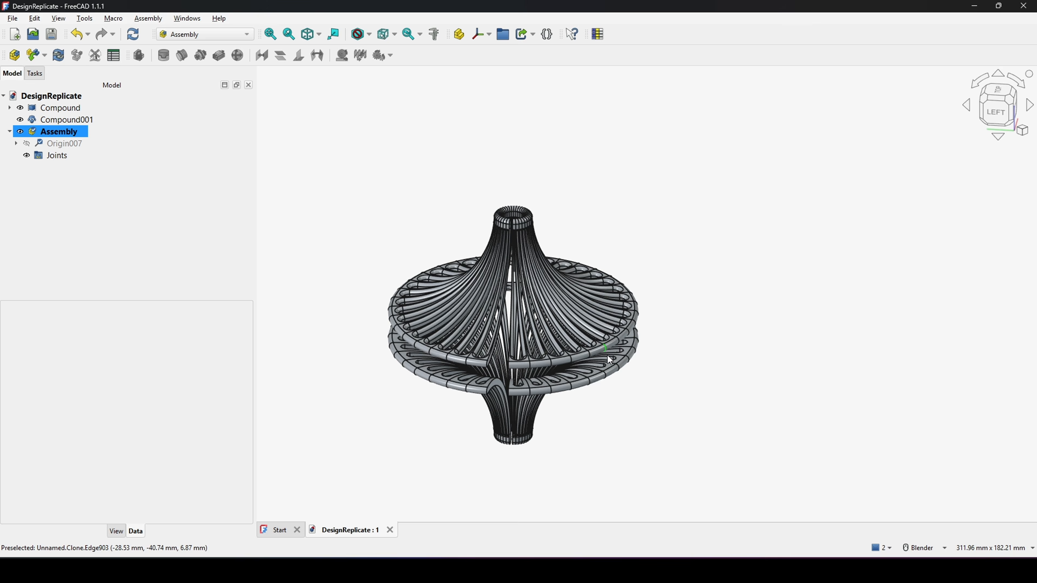
{"action": "left_click", "coordinate": [66, 120], "text": "ctrl"}
{"action": "left_click", "coordinate": [76, 107], "text": "ctrl"}
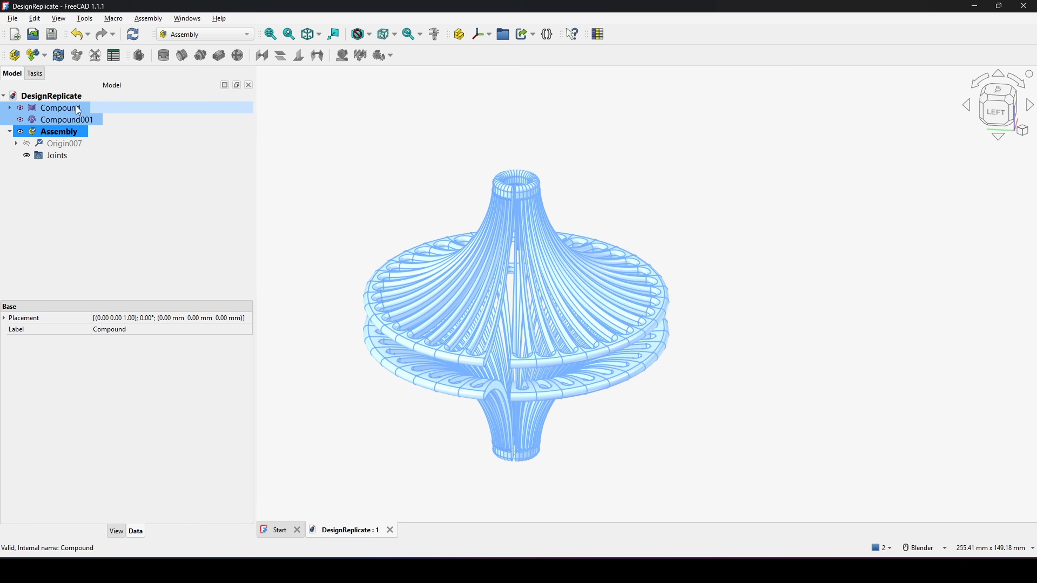
{"action": "key", "text": "space"}
Step: Insert the Compound and Compound001 into the assembly
{"action": "left_click", "coordinate": [479, 217]}
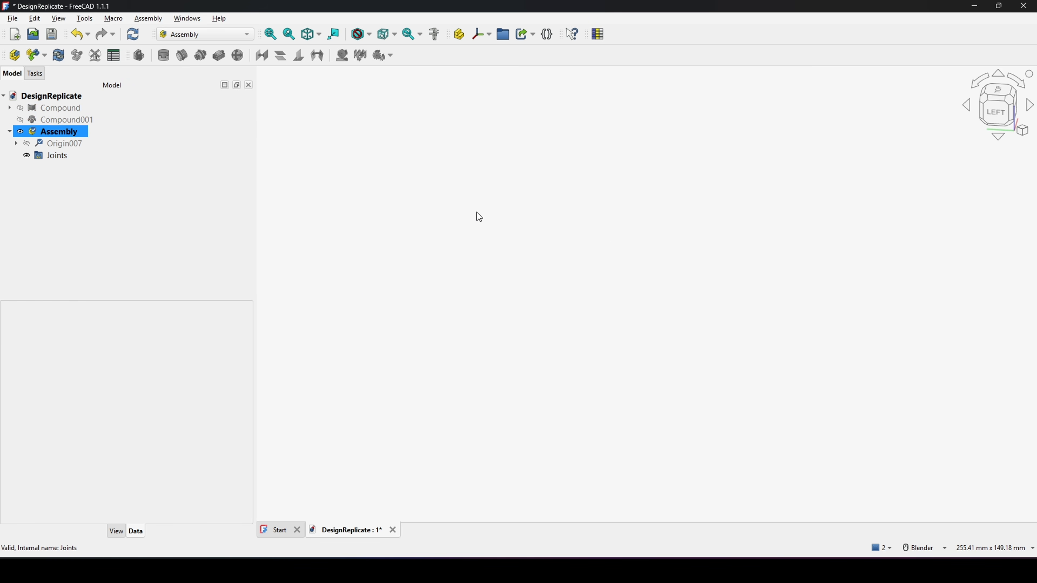
{"action": "key", "text": "i"}
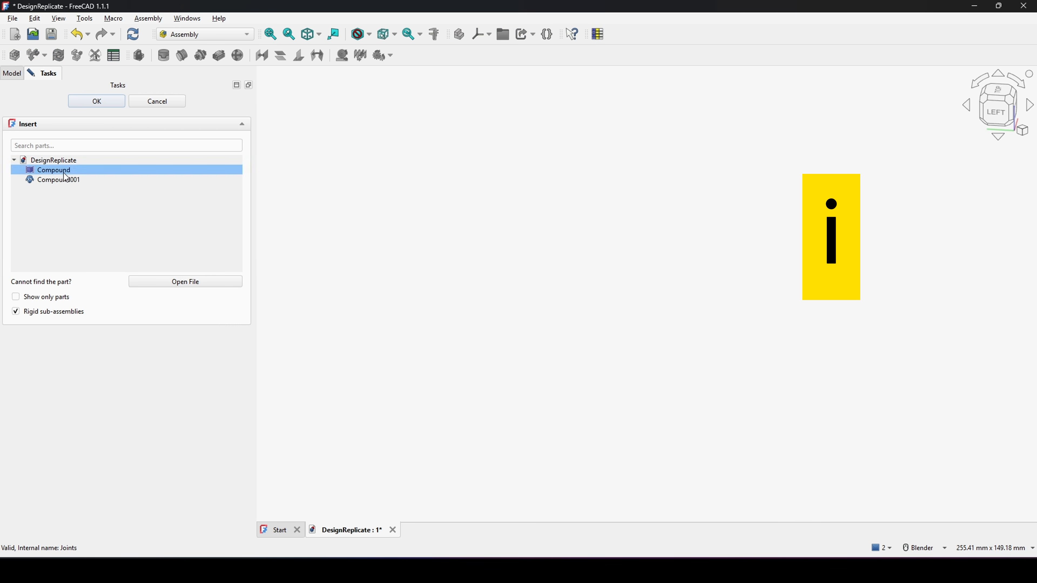
{"action": "left_click", "coordinate": [65, 171]}
{"action": "left_click", "coordinate": [433, 291]}
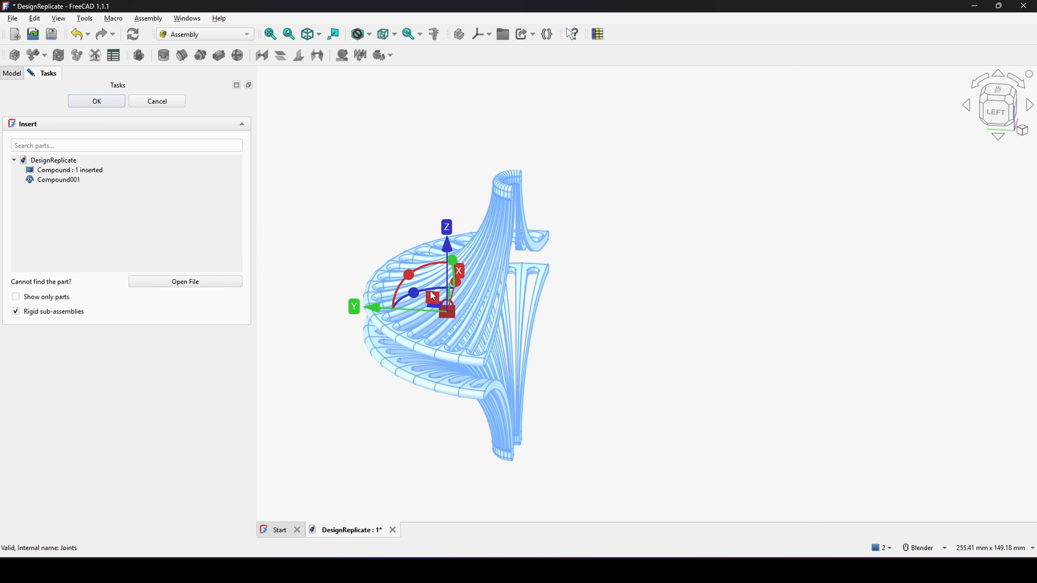
{"action": "left_click", "coordinate": [62, 181]}
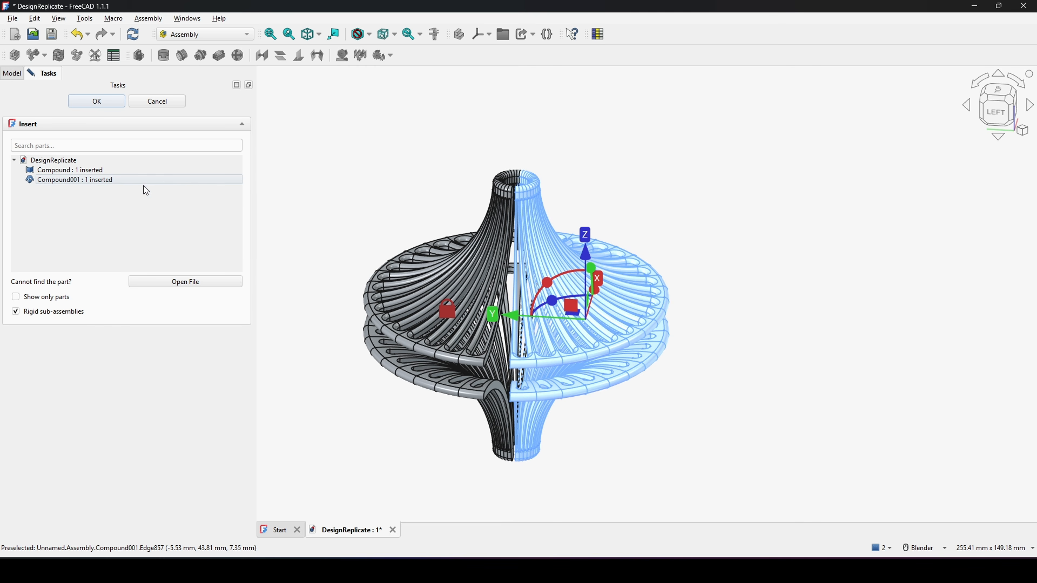
{"action": "left_click", "coordinate": [97, 101]}
Step: Create a Fixed joint between an edge of Compound003 and an edge of Compound002 with a rotation of 90°
{"action": "scroll", "coordinate": [564, 285], "scroll_direction": "up", "scroll_amount": 1}
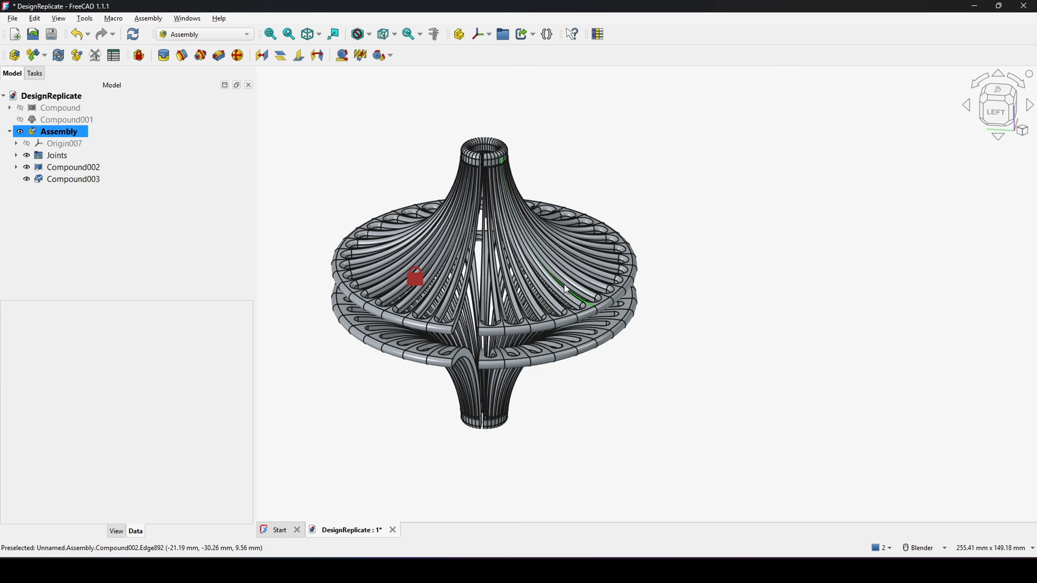
{"action": "left_click_drag", "start_coordinate": [561, 303], "coordinate": [808, 249]}
{"action": "middle_click_drag", "start_coordinate": [614, 288], "coordinate": [622, 263]}
{"action": "middle_click_drag", "start_coordinate": [702, 172], "coordinate": [601, 315], "text": "shift"}
{"action": "scroll", "coordinate": [601, 314], "scroll_direction": "up", "scroll_amount": 1}
{"action": "scroll", "coordinate": [537, 306], "scroll_direction": "up", "scroll_amount": 1}
{"action": "middle_click_drag", "start_coordinate": [567, 245], "coordinate": [632, 309], "text": "shift"}
{"action": "scroll", "coordinate": [646, 293], "scroll_direction": "up", "scroll_amount": 2}
{"action": "scroll", "coordinate": [660, 284], "scroll_direction": "up", "scroll_amount": 3}
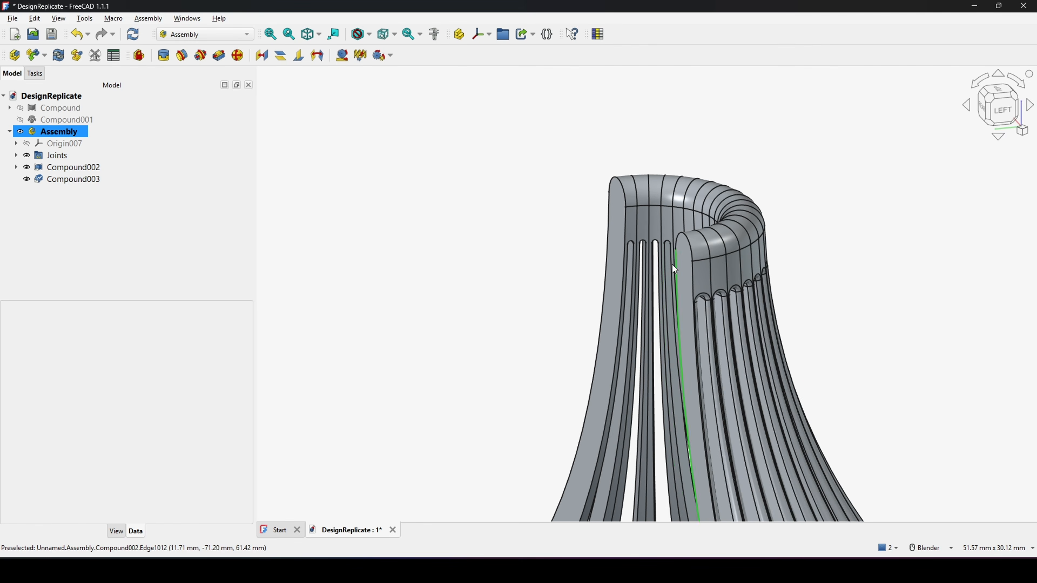
{"action": "left_click", "coordinate": [686, 244]}
{"action": "scroll", "coordinate": [647, 324], "scroll_direction": "down", "scroll_amount": 6}
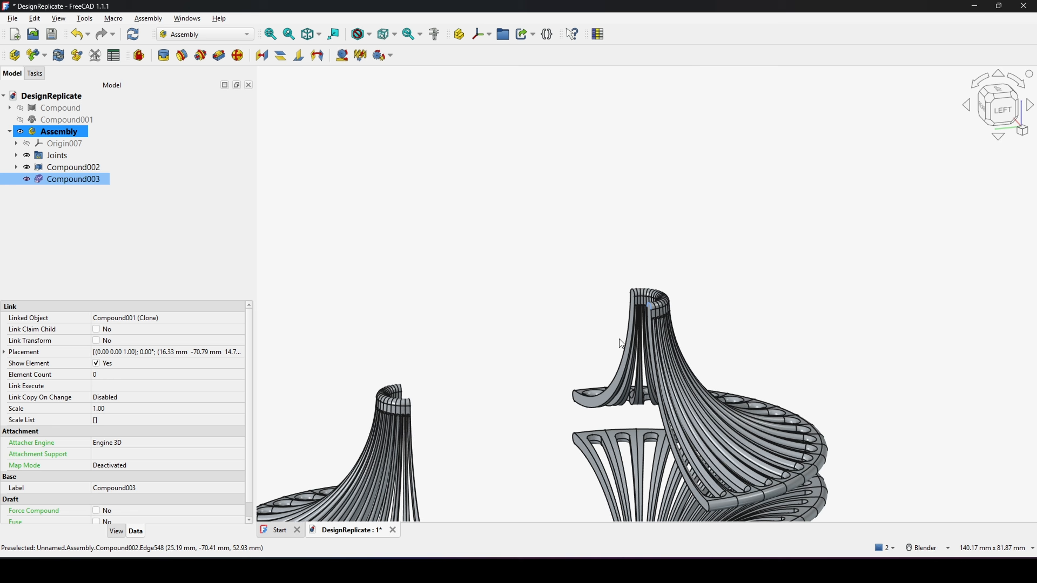
{"action": "middle_click_drag", "start_coordinate": [619, 338], "coordinate": [426, 302], "text": "shift"}
{"action": "scroll", "coordinate": [424, 302], "scroll_direction": "up", "scroll_amount": 4}
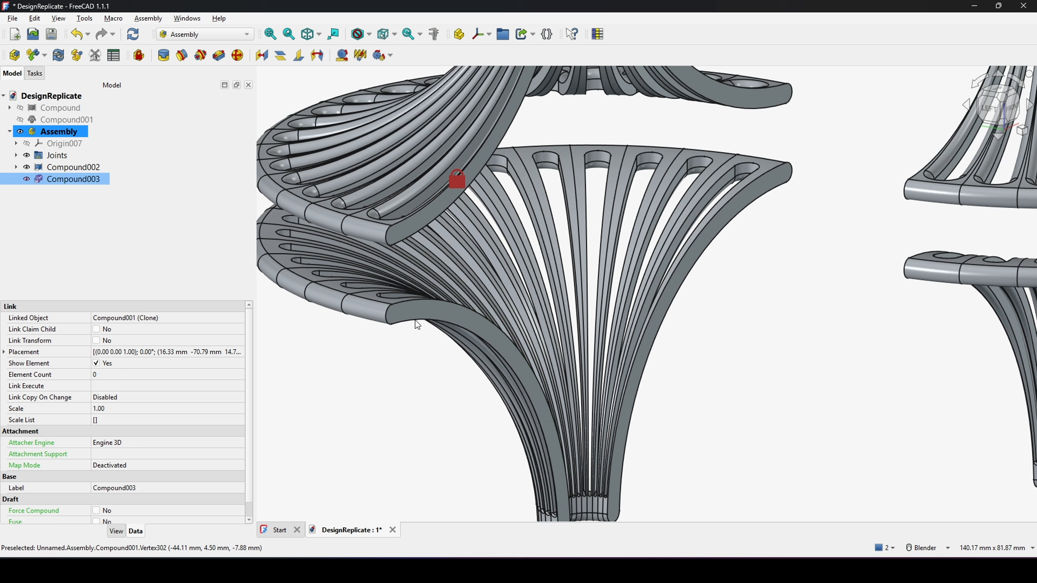
{"action": "left_click", "coordinate": [388, 316], "text": "ctrl"}
{"action": "scroll", "coordinate": [453, 334], "scroll_direction": "down", "scroll_amount": 5}
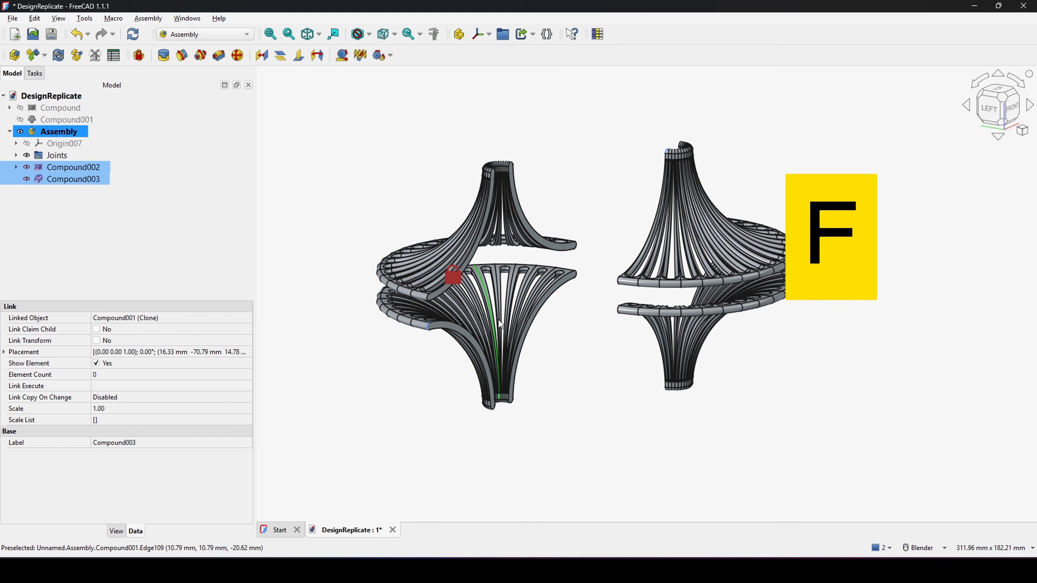
{"action": "key", "text": "f"}
{"action": "scroll", "coordinate": [502, 323], "scroll_direction": "down", "scroll_amount": 2}
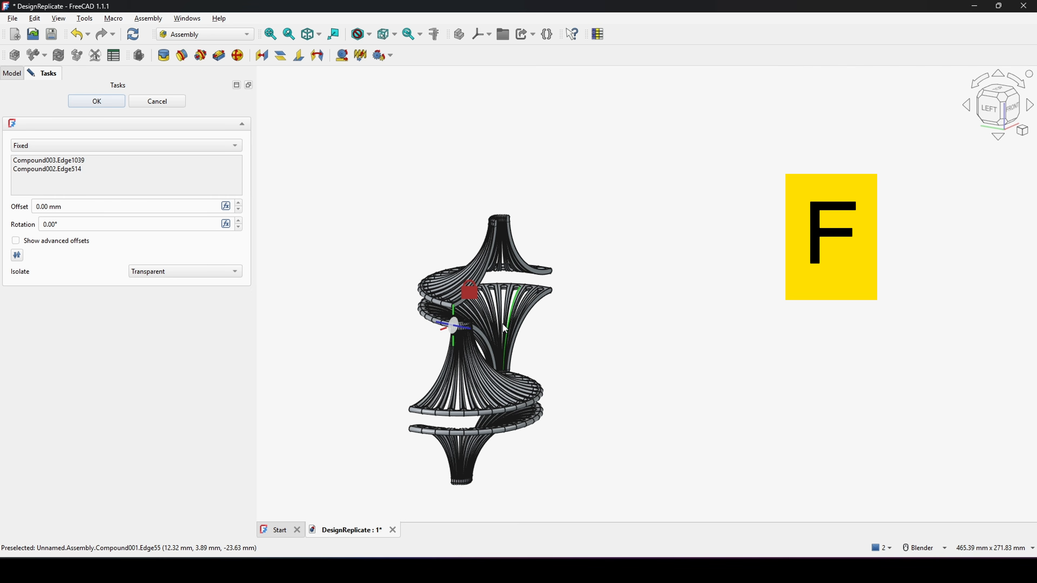
{"action": "left_click_drag", "start_coordinate": [84, 227], "coordinate": [10, 226]}
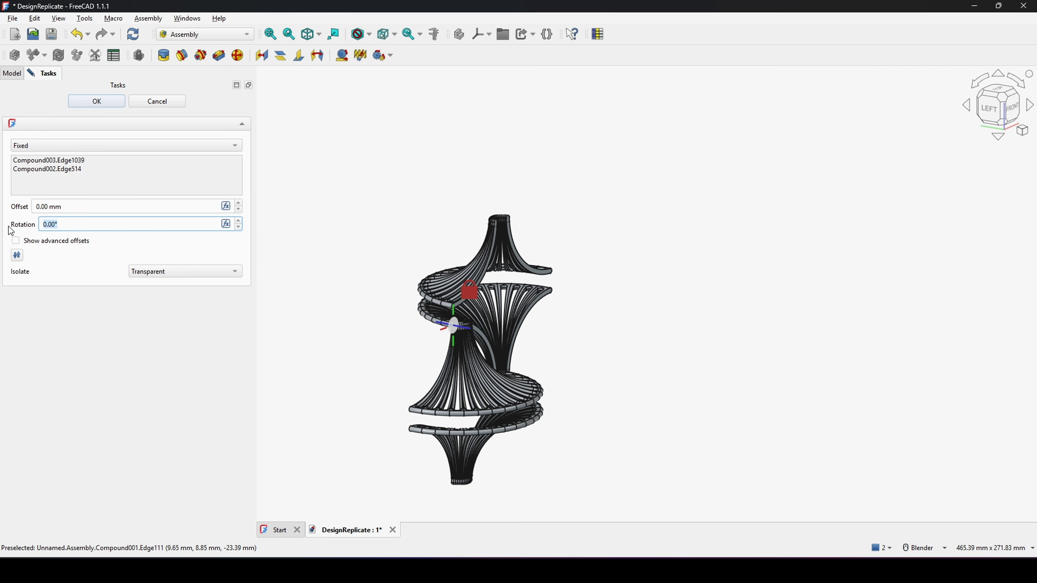
{"action": "type", "text": "90"}
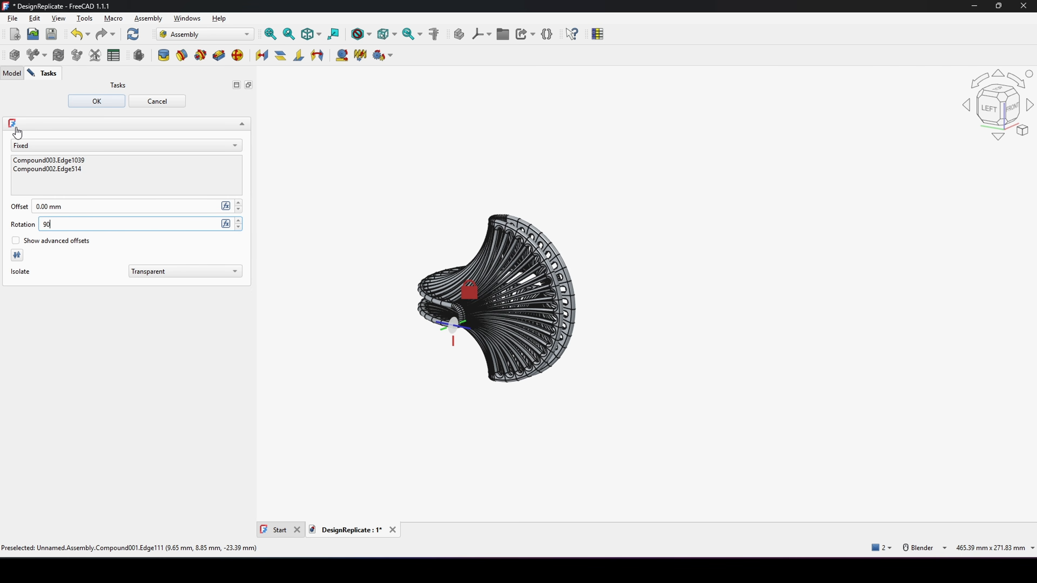
{"action": "left_click", "coordinate": [96, 101]}
Step: Fuse Compound002 and Compound003 into a single solid with the Part Union command
{"action": "scroll", "coordinate": [549, 301], "scroll_direction": "up", "scroll_amount": 4}
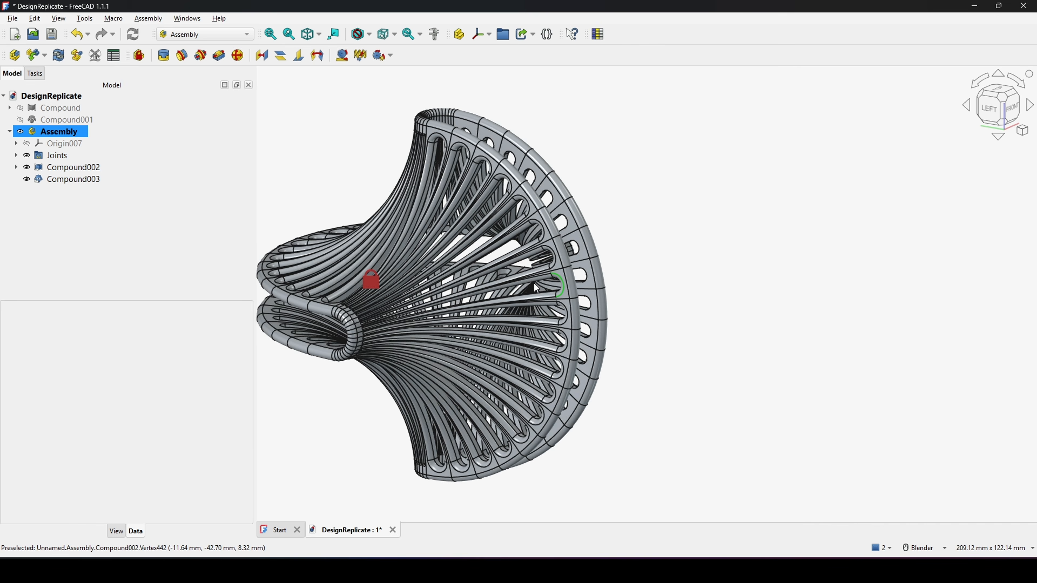
{"action": "middle_click_drag", "start_coordinate": [535, 284], "coordinate": [767, 222]}
{"action": "middle_click_drag", "start_coordinate": [690, 219], "coordinate": [720, 214], "text": "shift"}
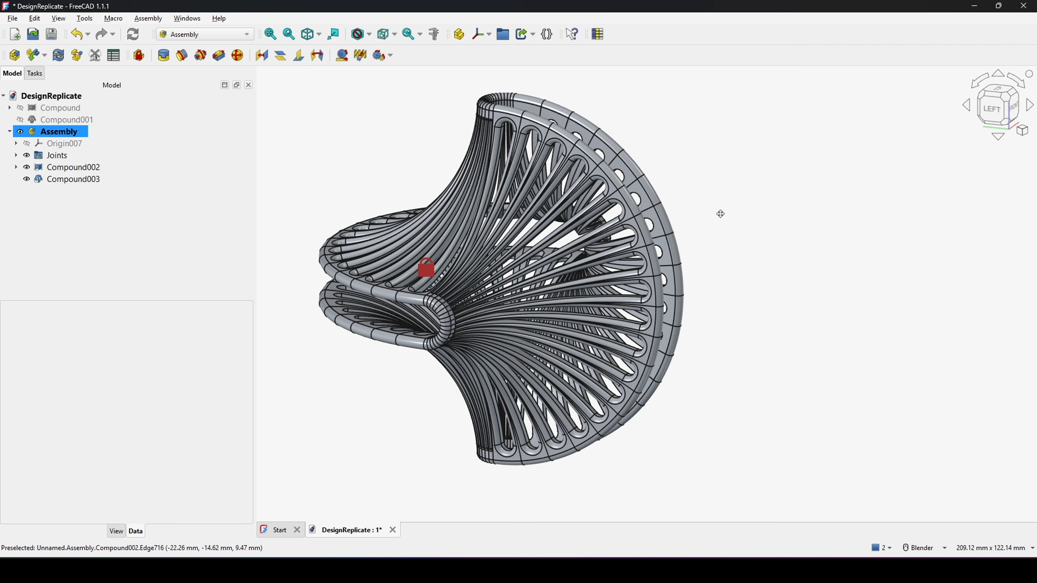
{"action": "middle_click_drag", "start_coordinate": [435, 226], "coordinate": [428, 224]}
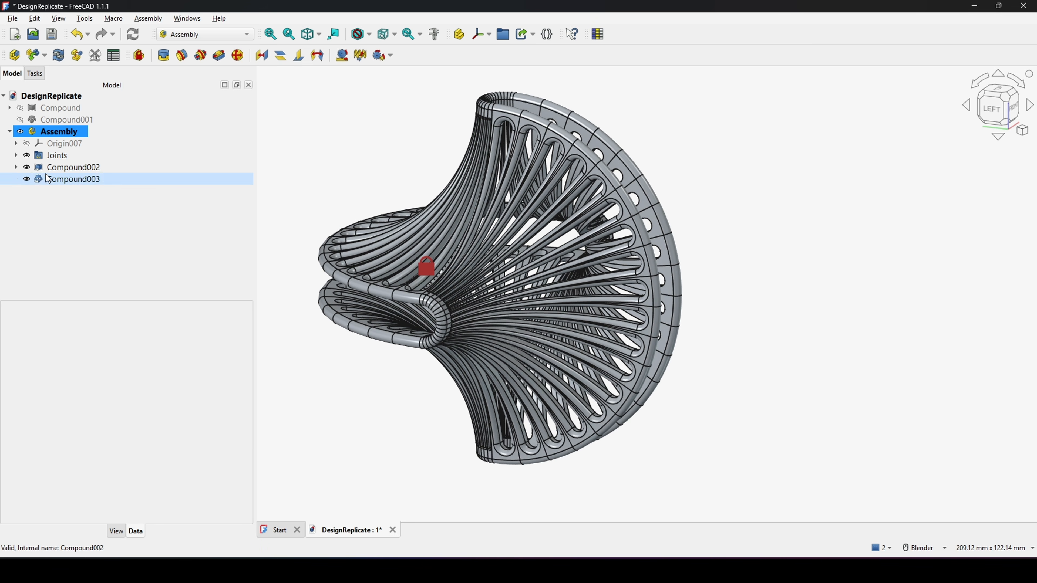
{"action": "left_click", "coordinate": [71, 169]}
{"action": "left_click", "coordinate": [73, 181], "text": "ctrl"}
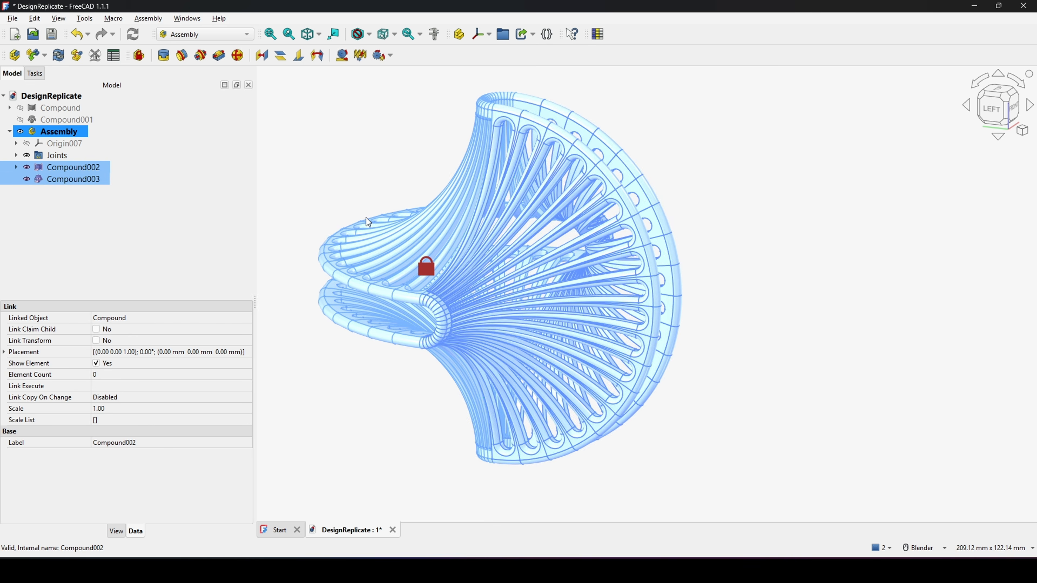
{"action": "scroll", "coordinate": [437, 215], "scroll_direction": "down", "scroll_amount": 1}
{"action": "scroll", "coordinate": [438, 217], "scroll_direction": "down", "scroll_amount": 2}
{"action": "left_click", "coordinate": [207, 35]}
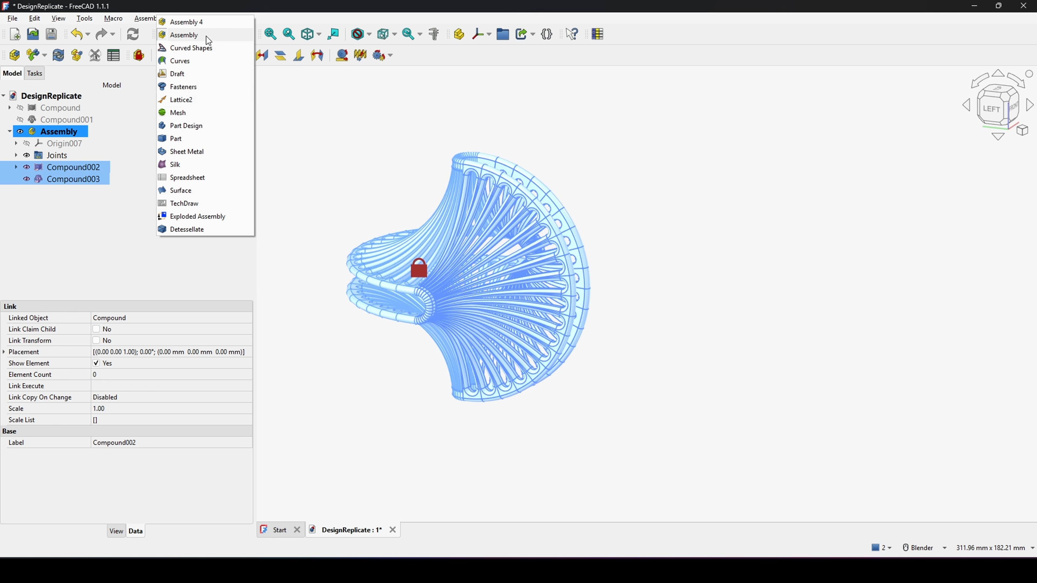
{"action": "left_click", "coordinate": [179, 139]}
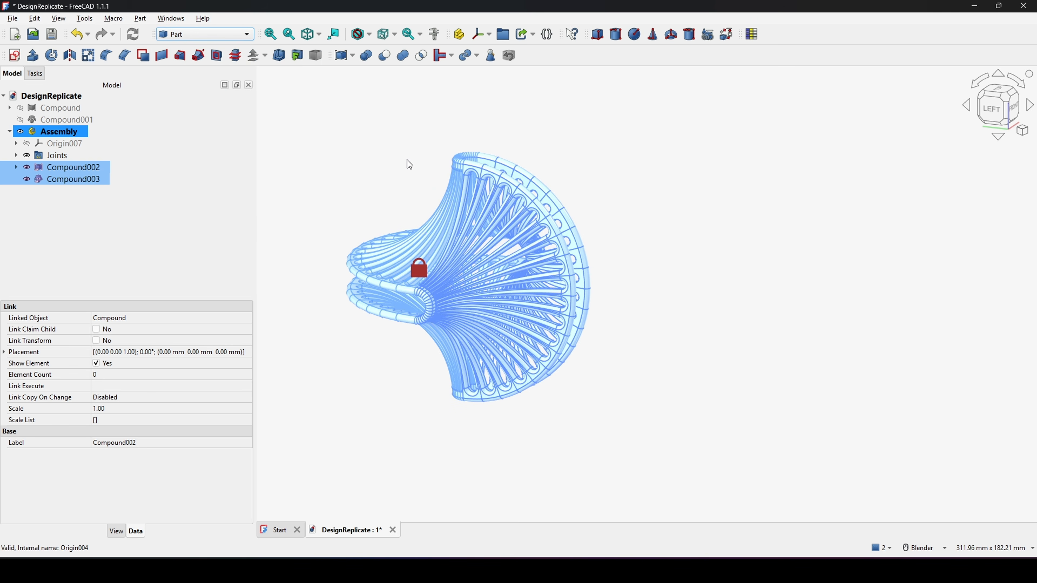
{"action": "left_click", "coordinate": [403, 58]}
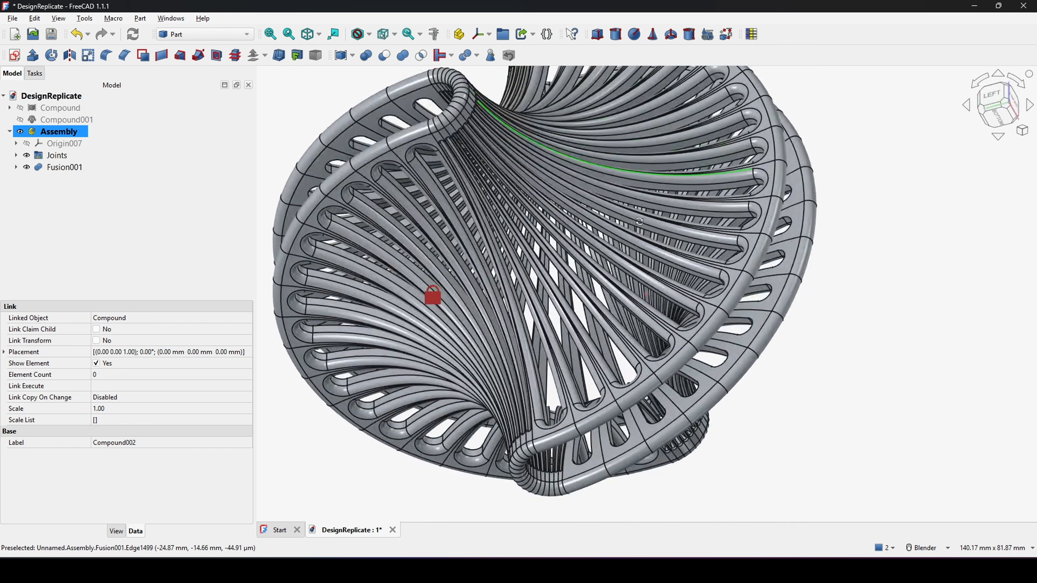
Step: Export the fused Fusion001 as the STL mesh DesignReplicate-AssemblyFusion001.stl
{"action": "middle_click_drag", "start_coordinate": [637, 339], "coordinate": [575, 283]}
{"action": "scroll", "coordinate": [599, 295], "scroll_direction": "down", "scroll_amount": 4}
{"action": "scroll", "coordinate": [574, 283], "scroll_direction": "up", "scroll_amount": 3}
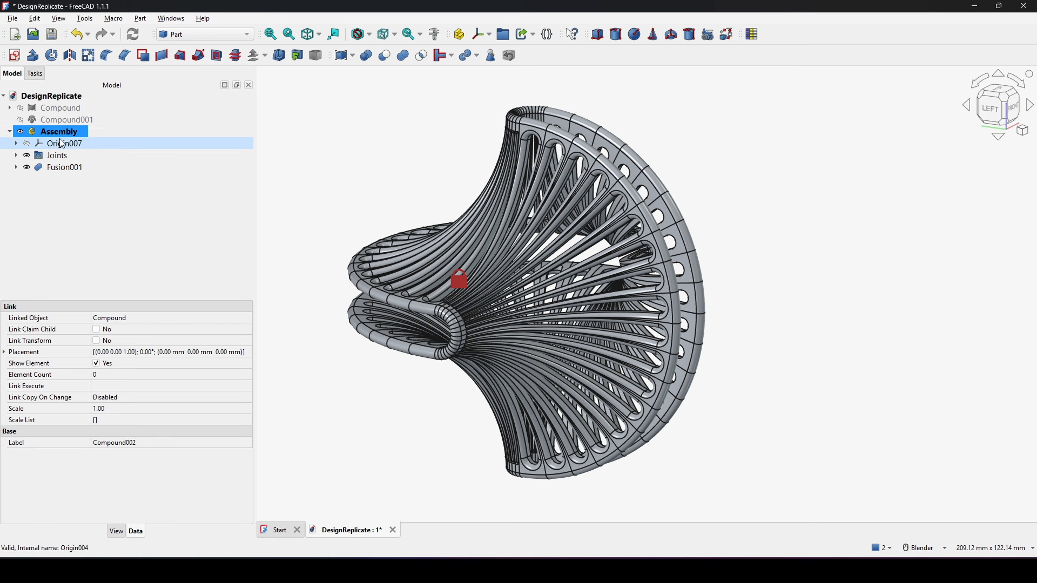
{"action": "left_click", "coordinate": [65, 168]}
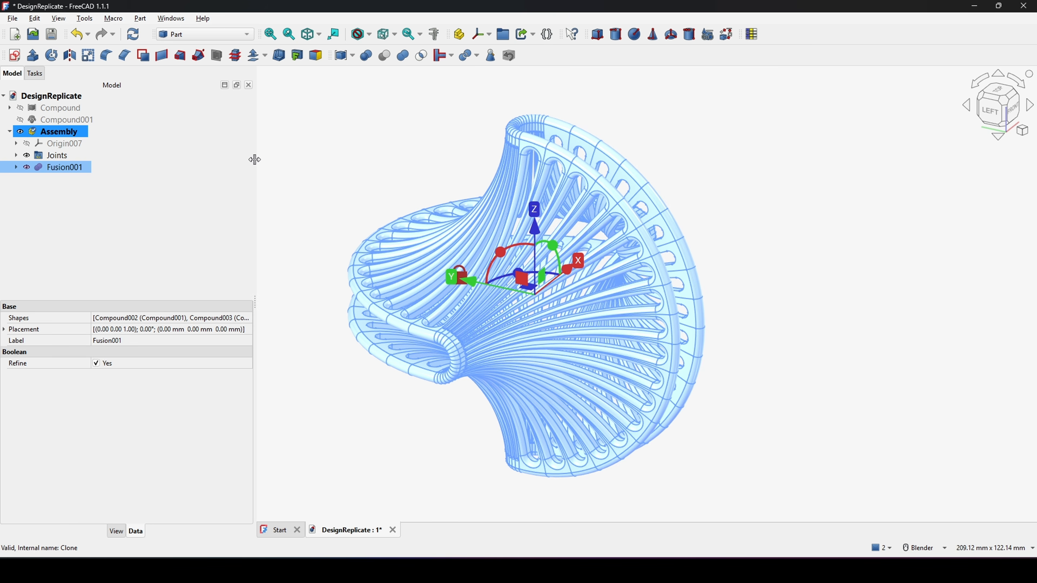
{"action": "key", "text": "ctrl+e"}
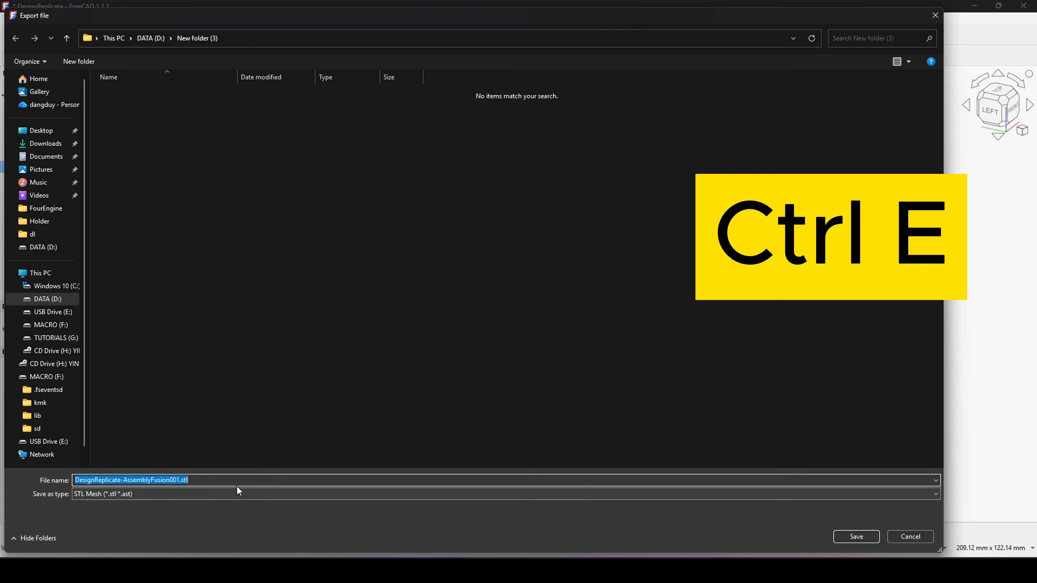
{"action": "left_click", "coordinate": [856, 537]}
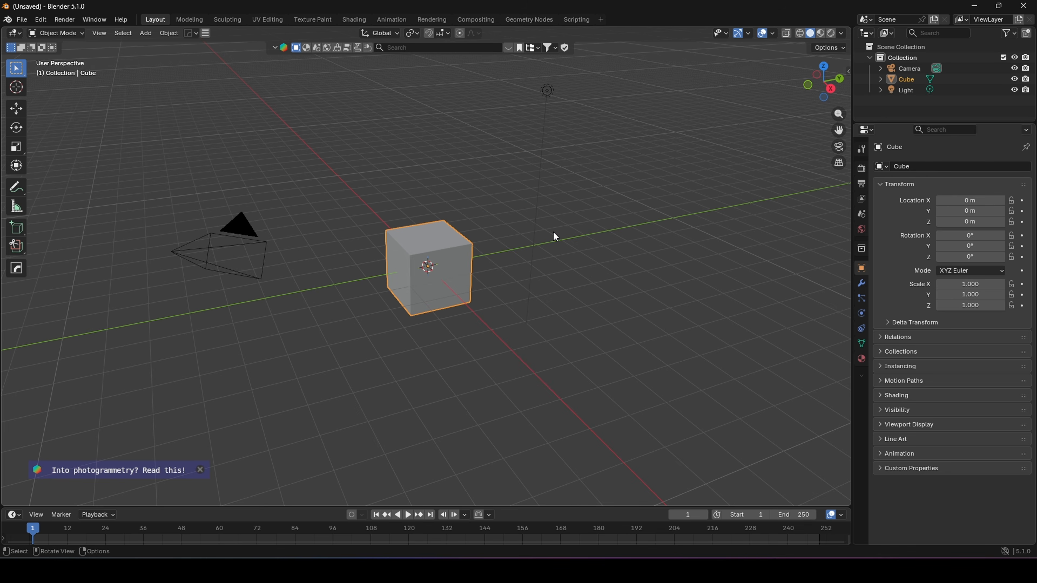
Step: Switch to Blender, delete the default scene objects, and import the exported DesignReplicate-AssemblyFusion001 STL file
{"action": "key", "text": "a"}
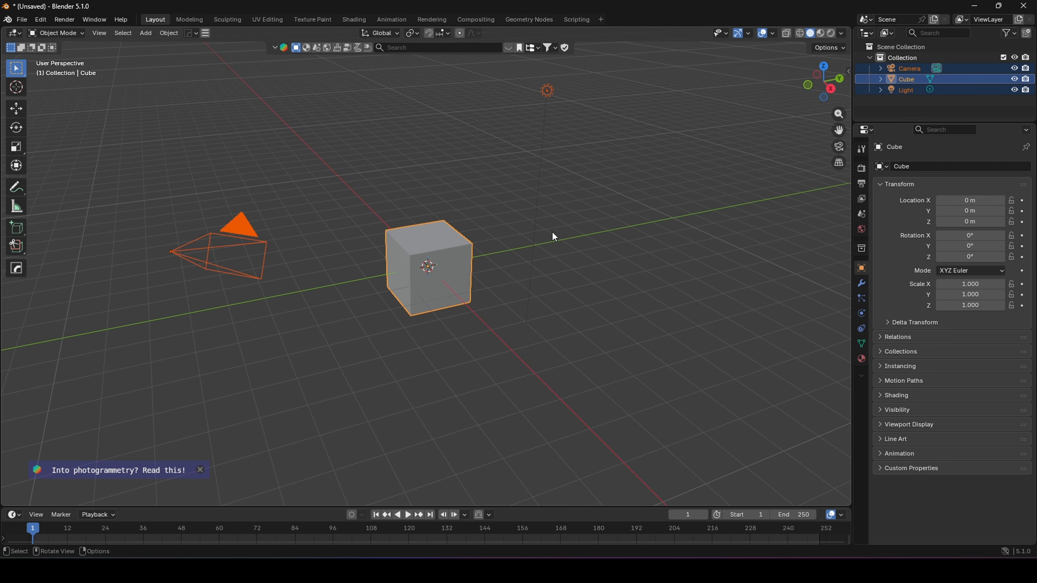
{"action": "key", "text": "Delete"}
{"action": "left_click", "coordinate": [22, 19]}
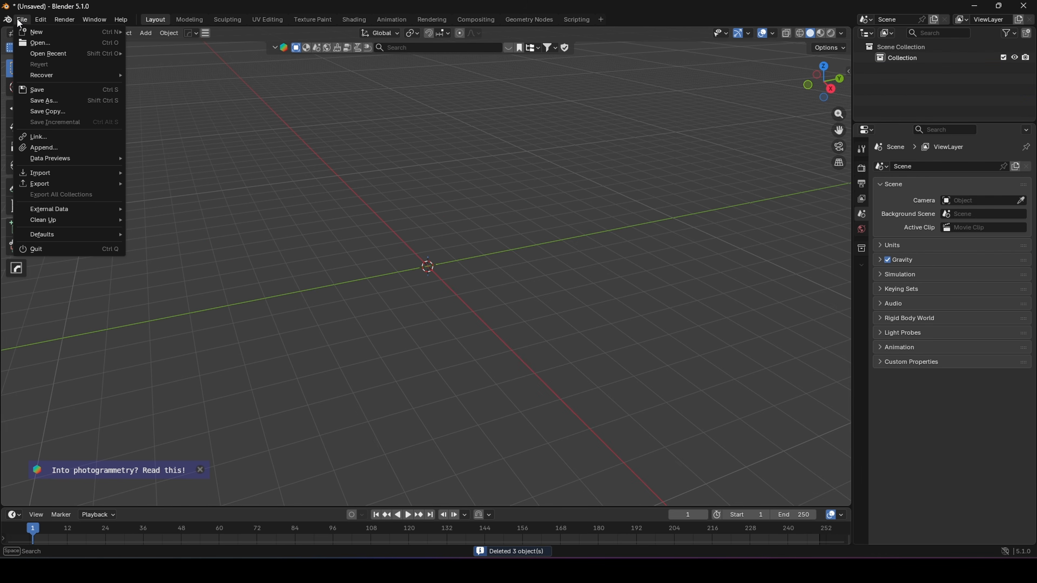
{"action": "mouse_move", "coordinate": [80, 171]}
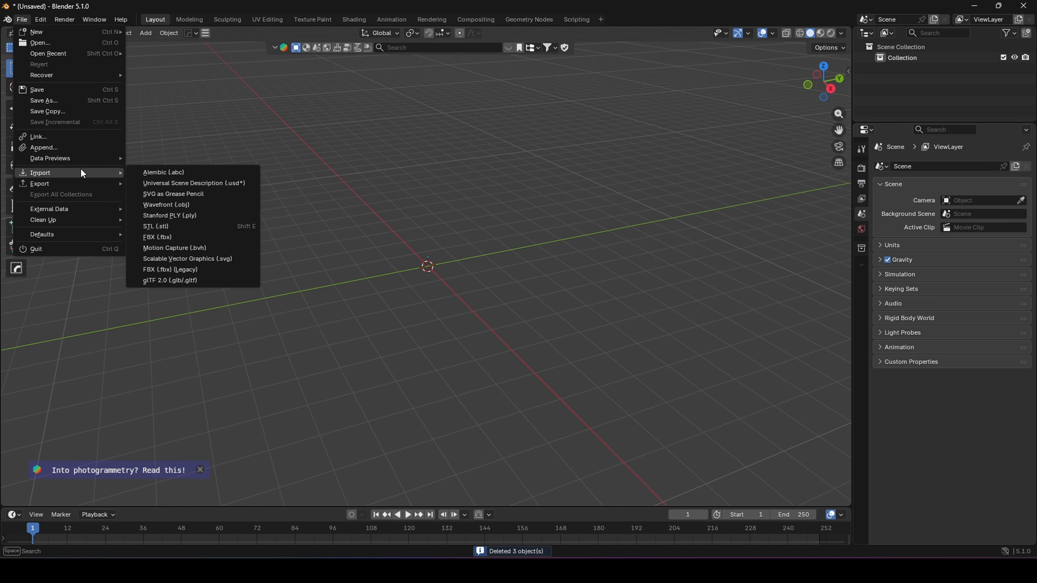
{"action": "left_click", "coordinate": [208, 226]}
{"action": "type", "text": "D:\\New folder (3)"}
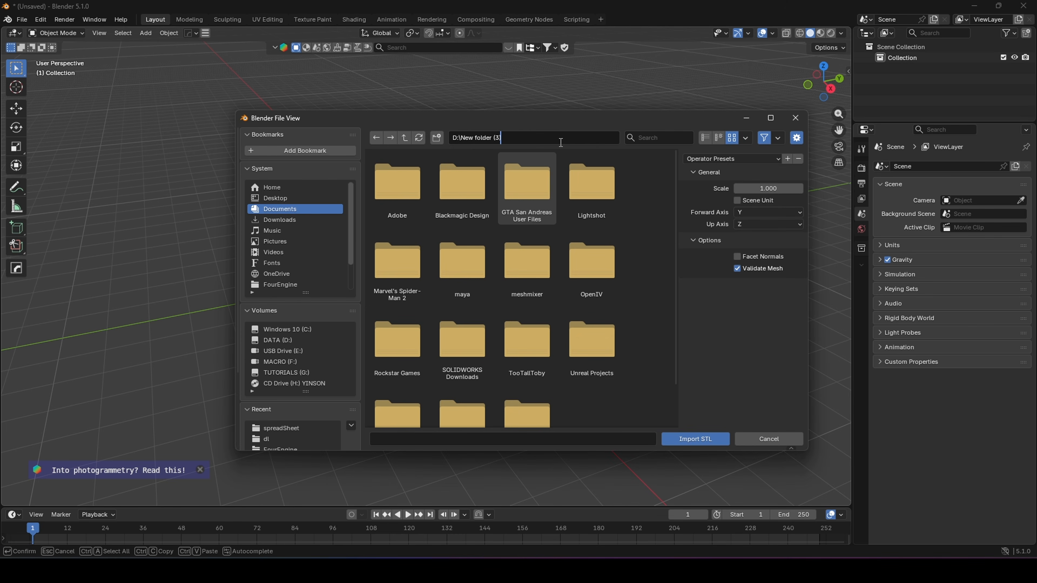
{"action": "key", "text": "Return"}
{"action": "double_click", "coordinate": [410, 197]}
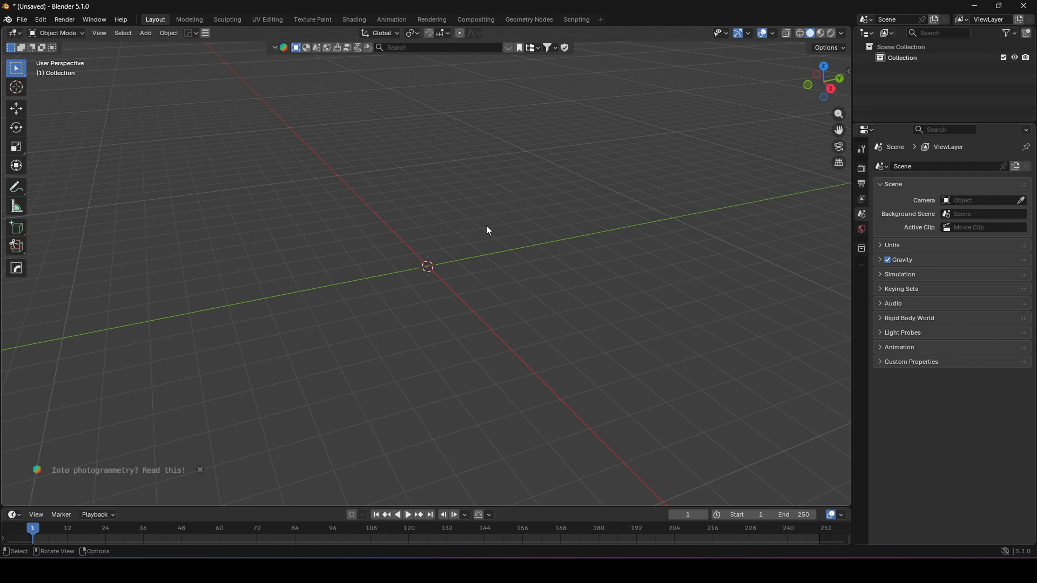
{"action": "scroll", "coordinate": [487, 227], "scroll_direction": "down", "scroll_amount": 8}
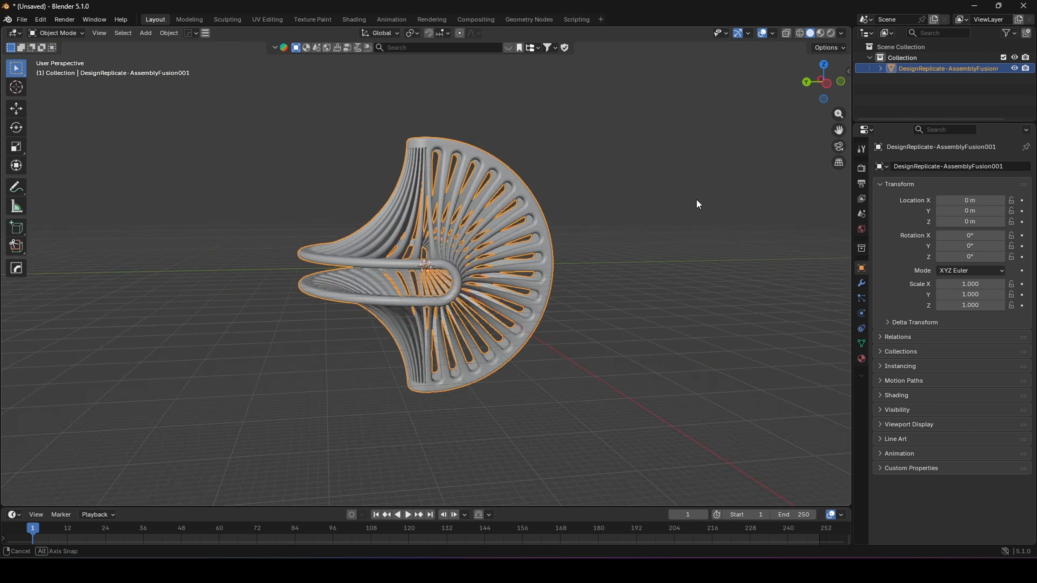
{"action": "left_click", "coordinate": [604, 234]}
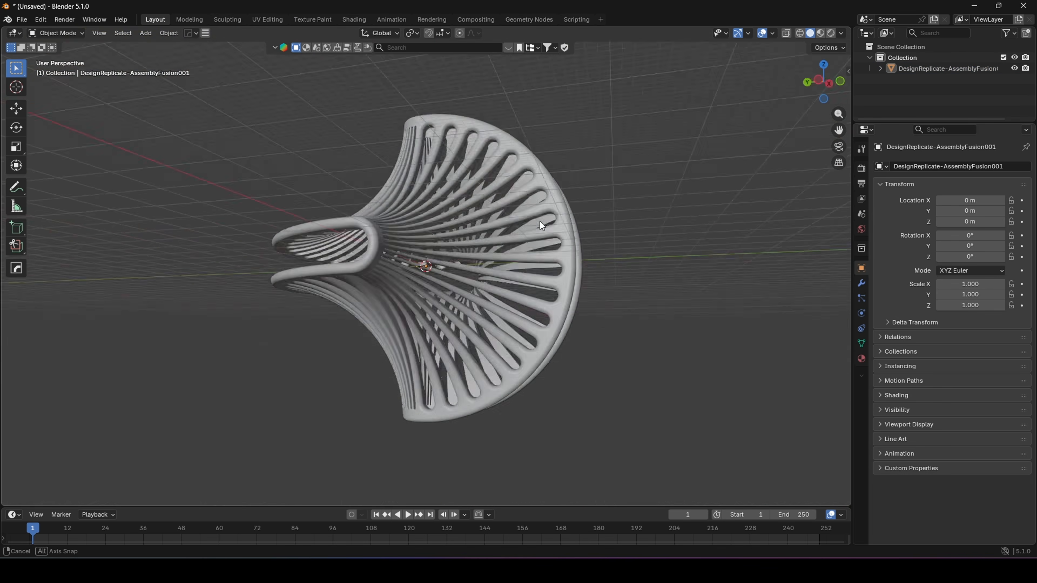
{"action": "key", "text": "t"}
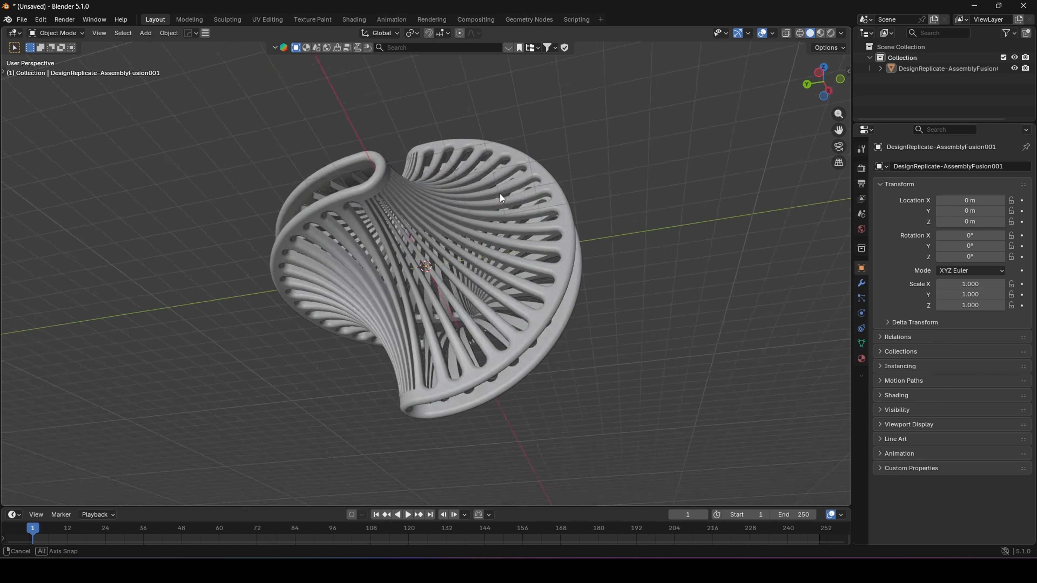